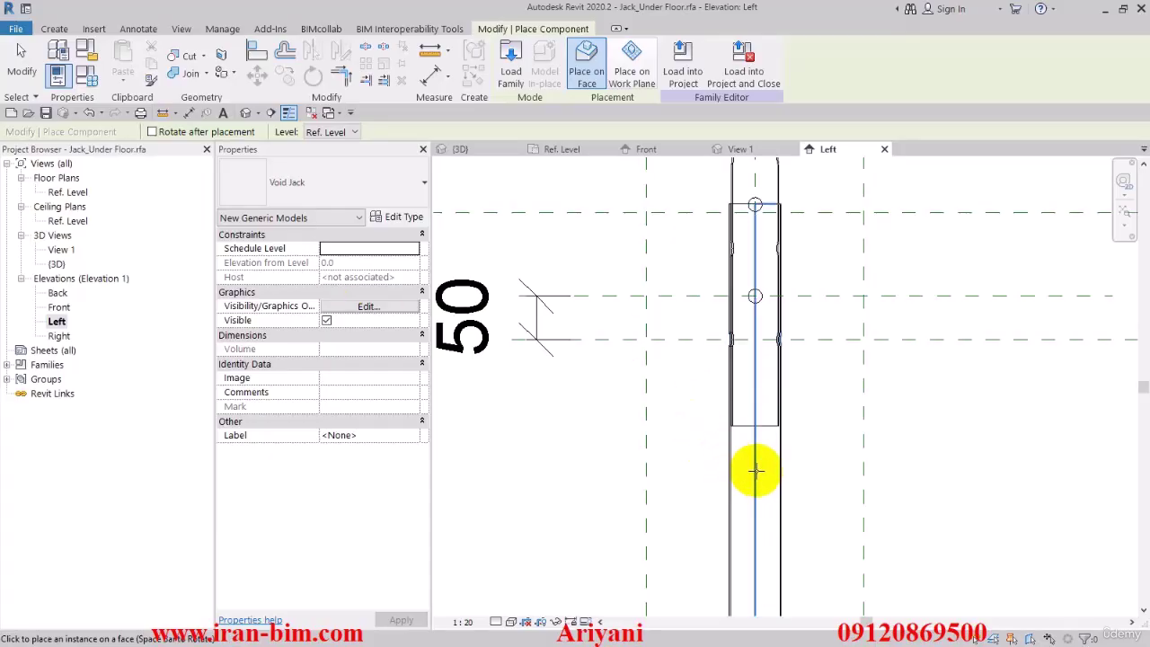
# Step: Place a Void Jack component on the face of the lower jack pipe, below the overlap with the upper pipe
pyautogui.click(755, 470)
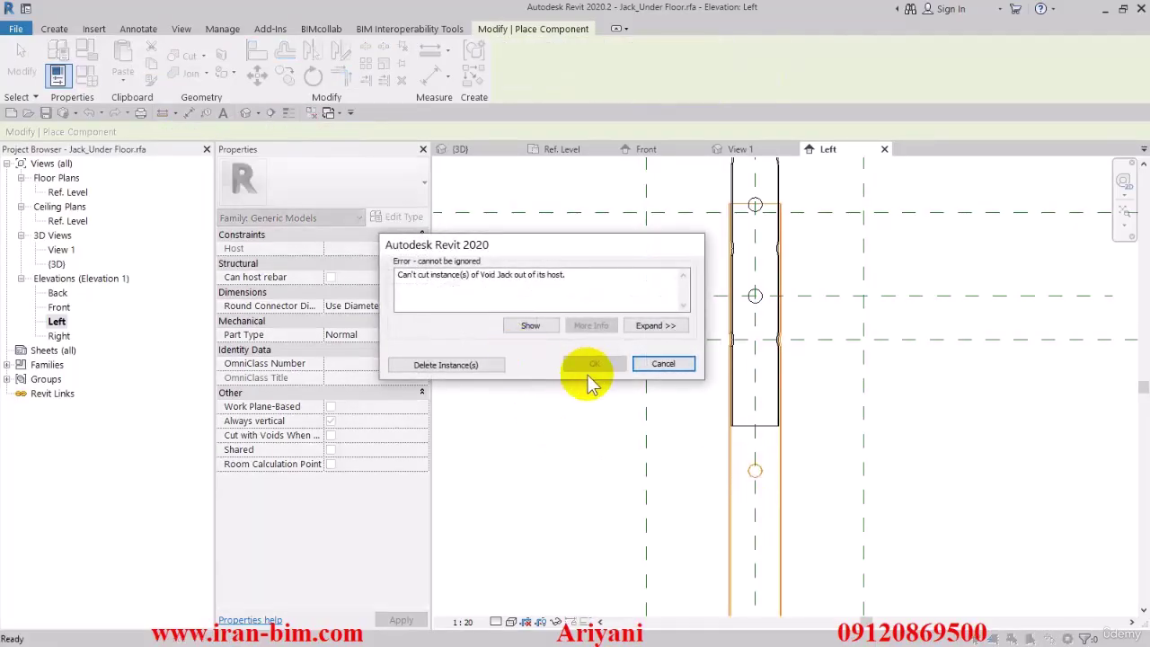
pyautogui.click(665, 364)
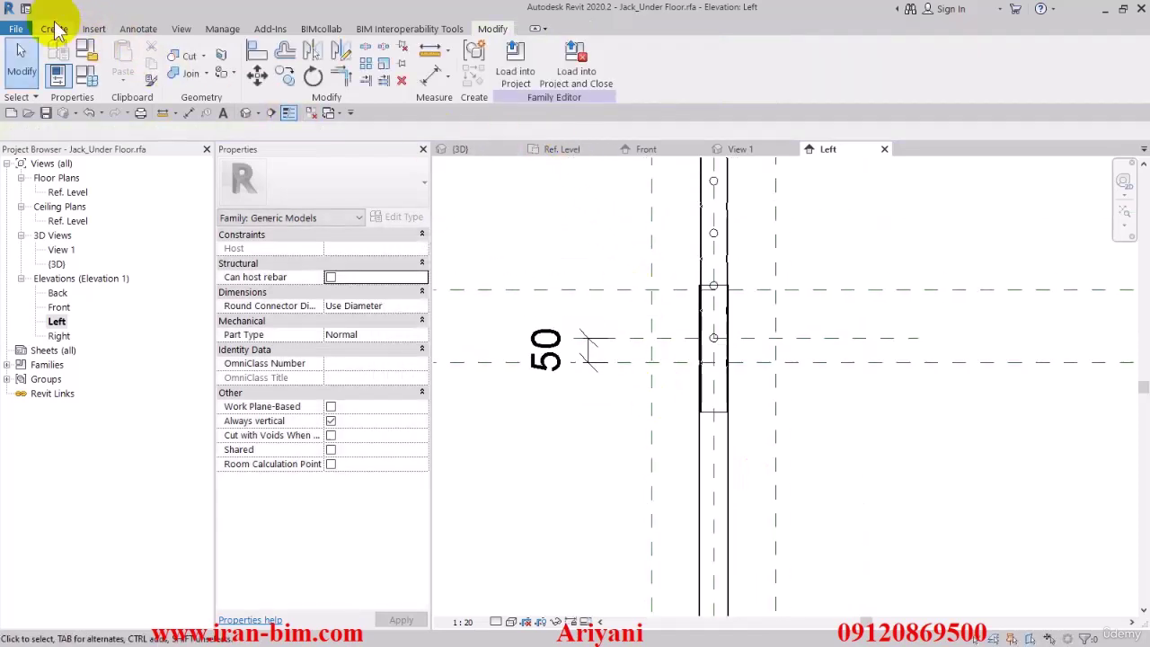
pyautogui.click(54, 27)
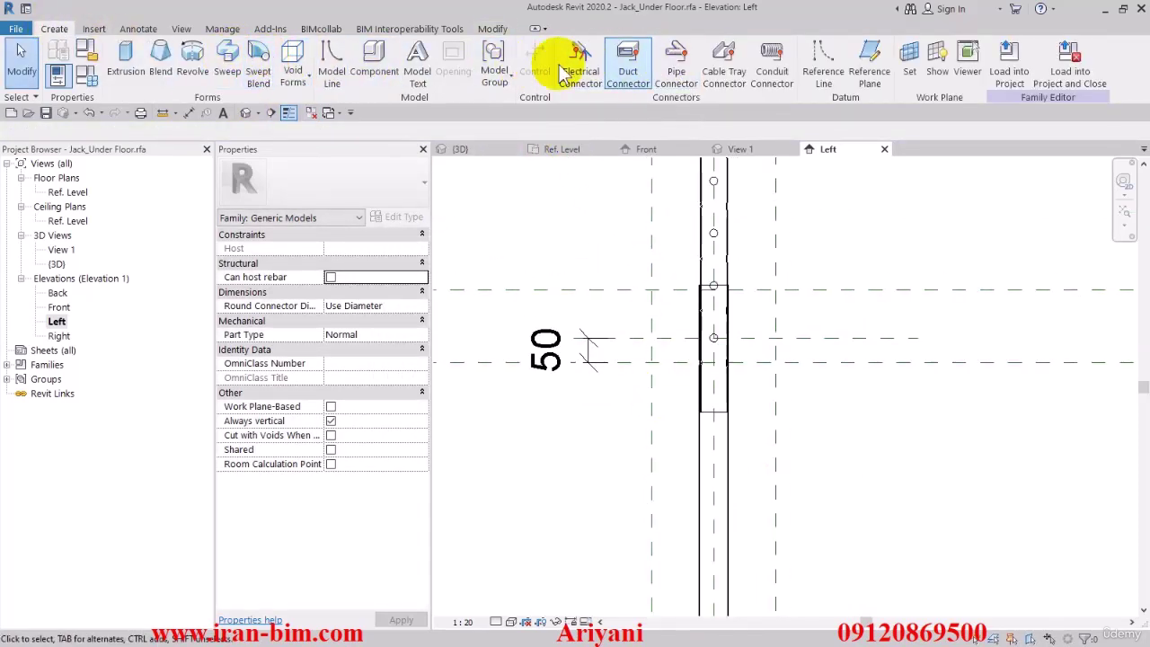
pyautogui.click(376, 58)
pyautogui.moveTo(721, 480); pyautogui.dragTo(667, 385, button='middle')
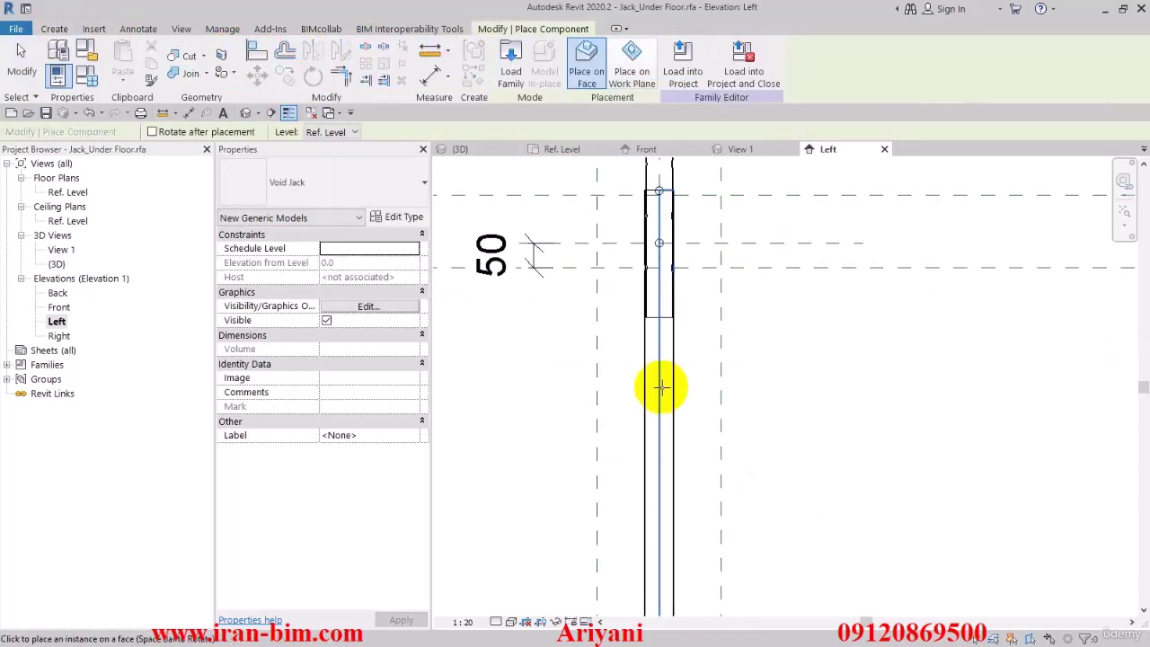
pyautogui.scroll(2, 667, 392)
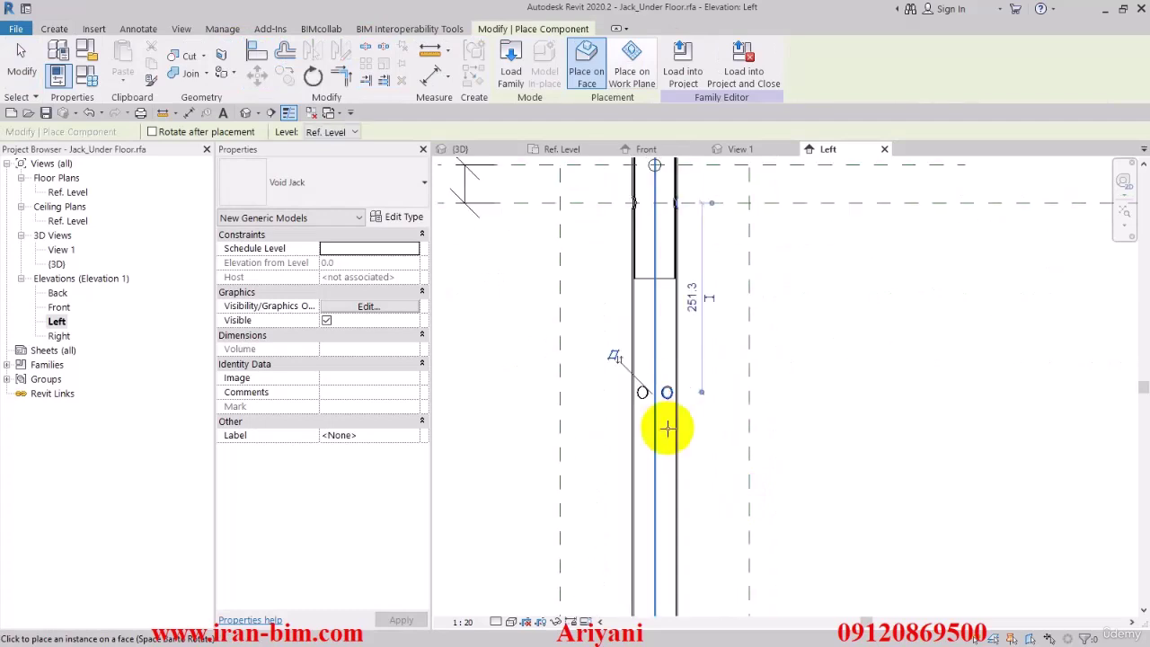
pyautogui.press('Escape')
pyautogui.press('Escape')
pyautogui.scroll(3, 671, 396)
# Step: Move the new Void Jack toward the pipe's middle and align it to the vertical centre reference plane
pyautogui.click(668, 393)
pyautogui.scroll(2, 668, 392)
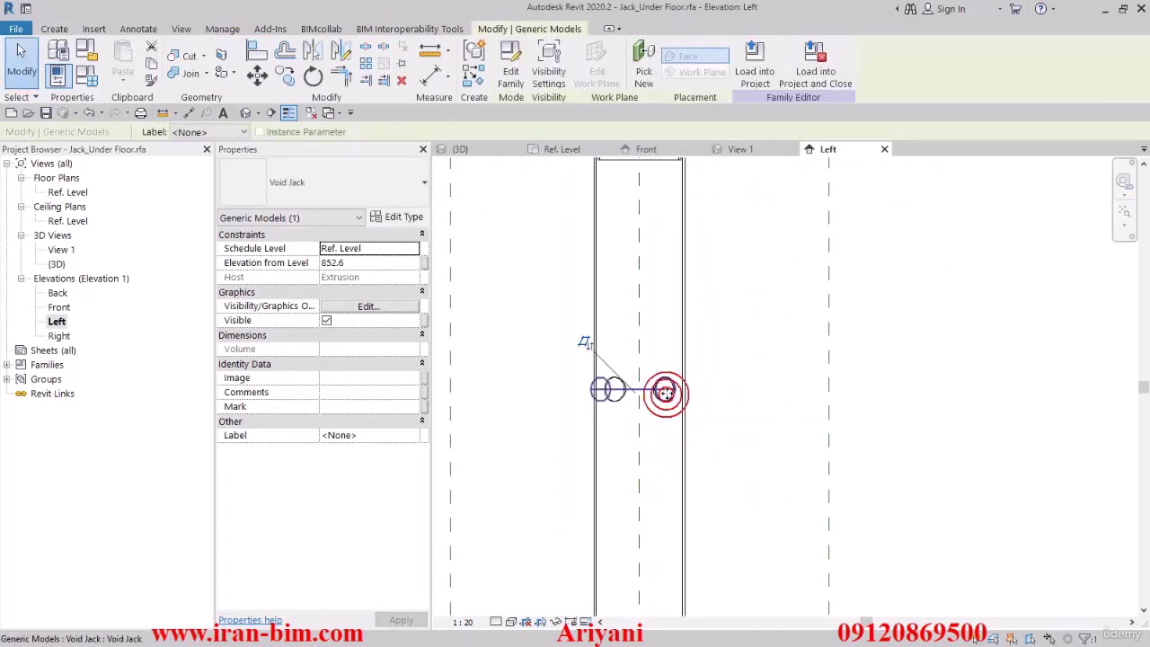
pyautogui.moveTo(668, 390); pyautogui.dragTo(647, 390)
pyautogui.click(663, 365)
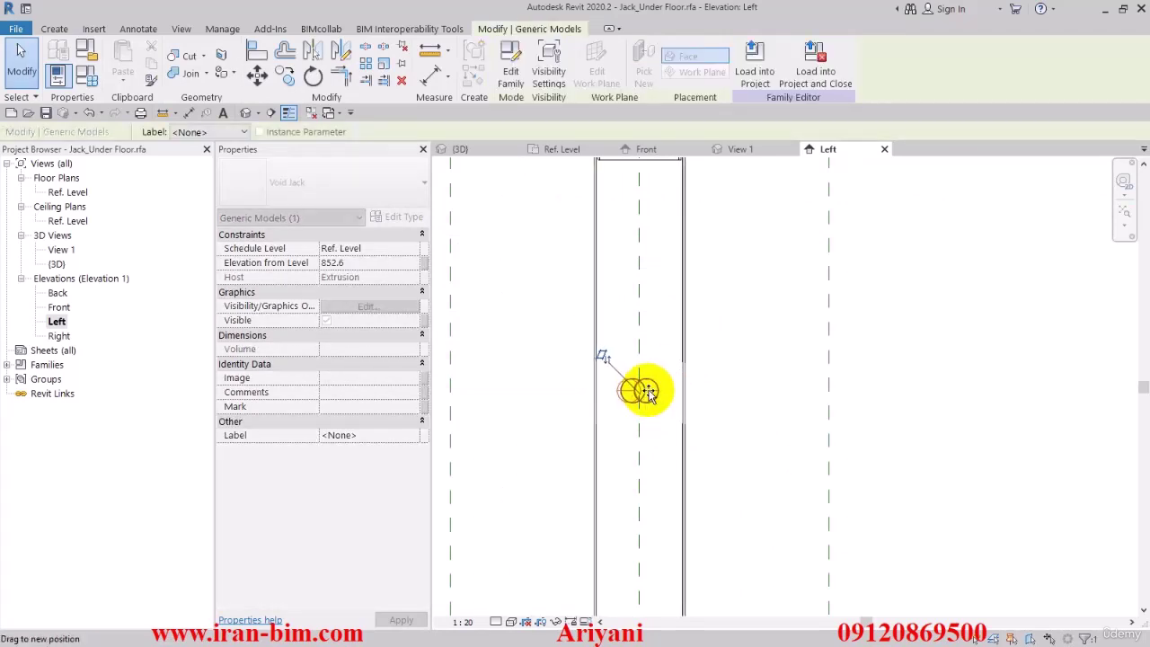
pyautogui.click(257, 51)
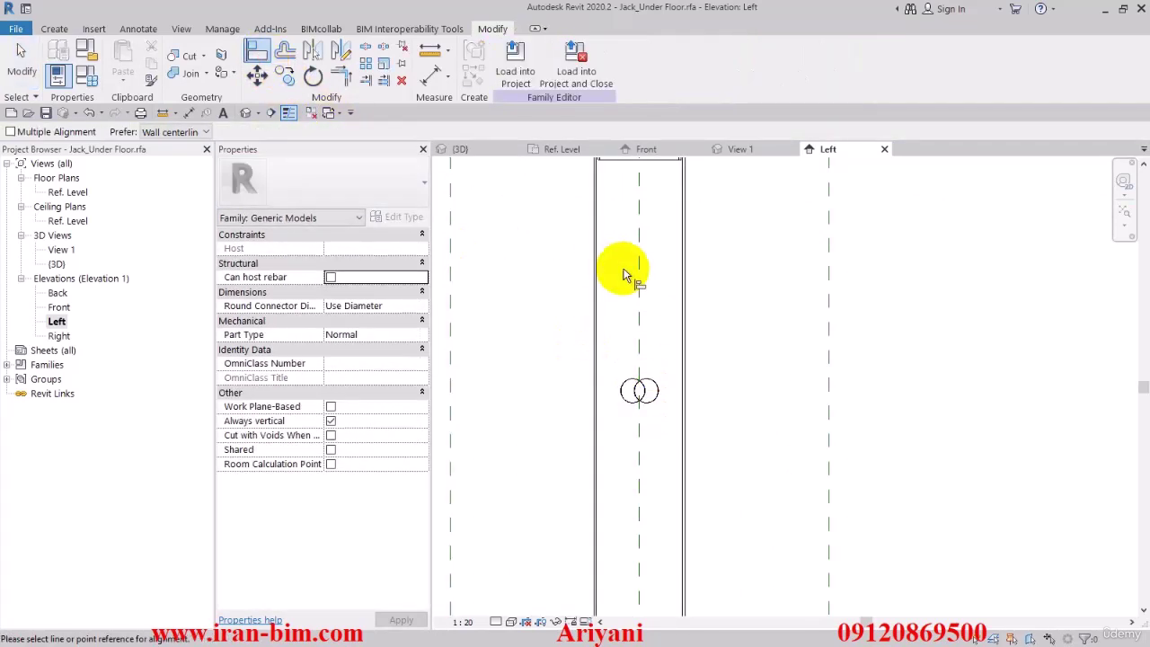
pyautogui.click(642, 392)
pyautogui.click(619, 370)
# Step: Align the Void Jack's centre to the horizontal reference plane 50 mm above the lower one and lock the alignment
pyautogui.scroll(-2, 733, 343)
pyautogui.moveTo(733, 344); pyautogui.dragTo(691, 449, button='middle')
pyautogui.scroll(-3, 690, 238)
pyautogui.click(700, 260)
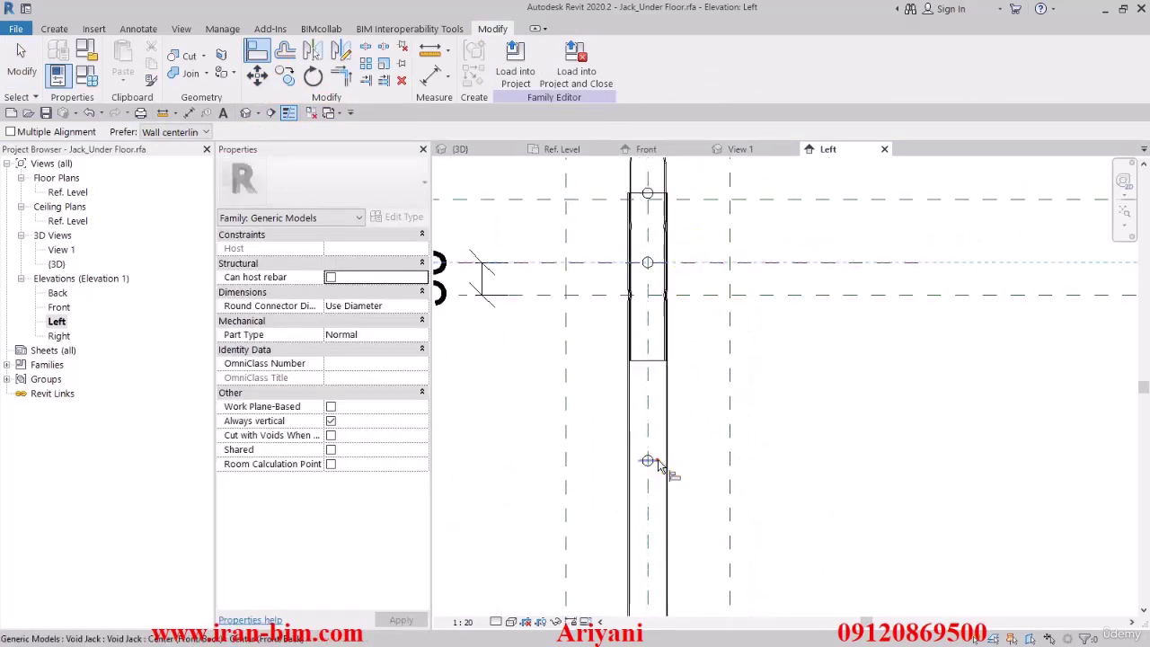
pyautogui.click(672, 286)
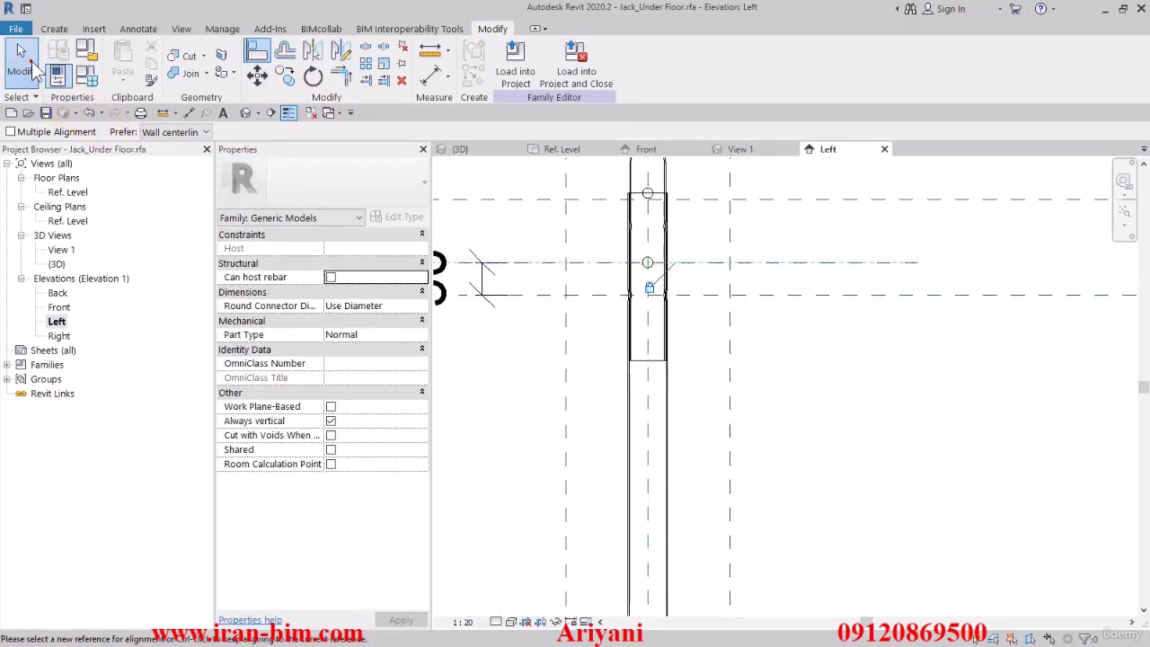
pyautogui.click(22, 59)
# Step: With the jack shown in the 3D view, set the H Top family parameter to 500 and apply it
pyautogui.click(246, 112)
pyautogui.keyDown('shift'); pyautogui.moveTo(698, 374); pyautogui.dragTo(832, 396, button='middle'); pyautogui.keyUp('shift')
pyautogui.scroll(-2, 843, 460)
pyautogui.scroll(-1, 831, 396)
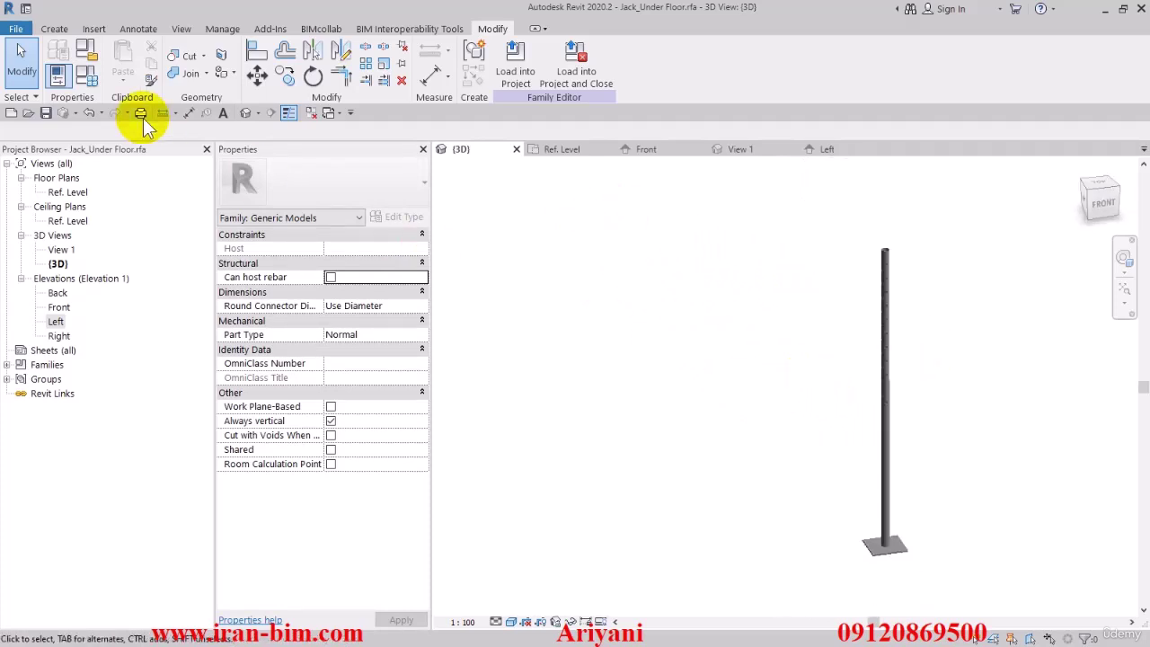
pyautogui.click(87, 77)
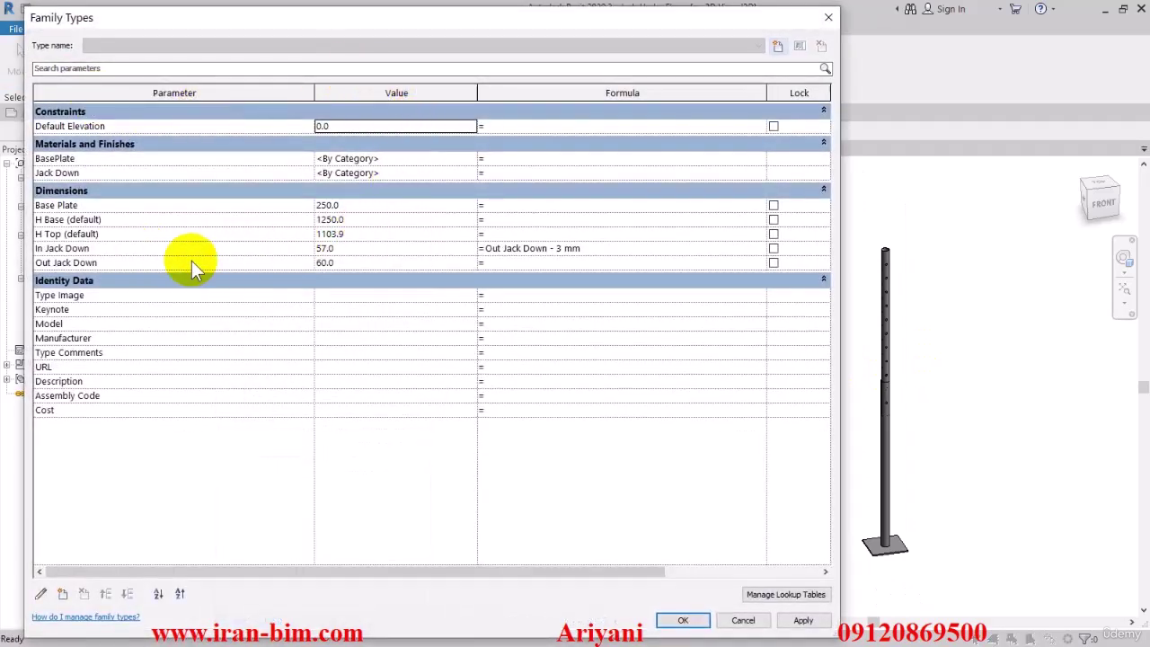
pyautogui.click(74, 249)
pyautogui.click(68, 219)
pyautogui.click(84, 233)
pyautogui.click(349, 234)
pyautogui.write('500')
pyautogui.click(800, 620)
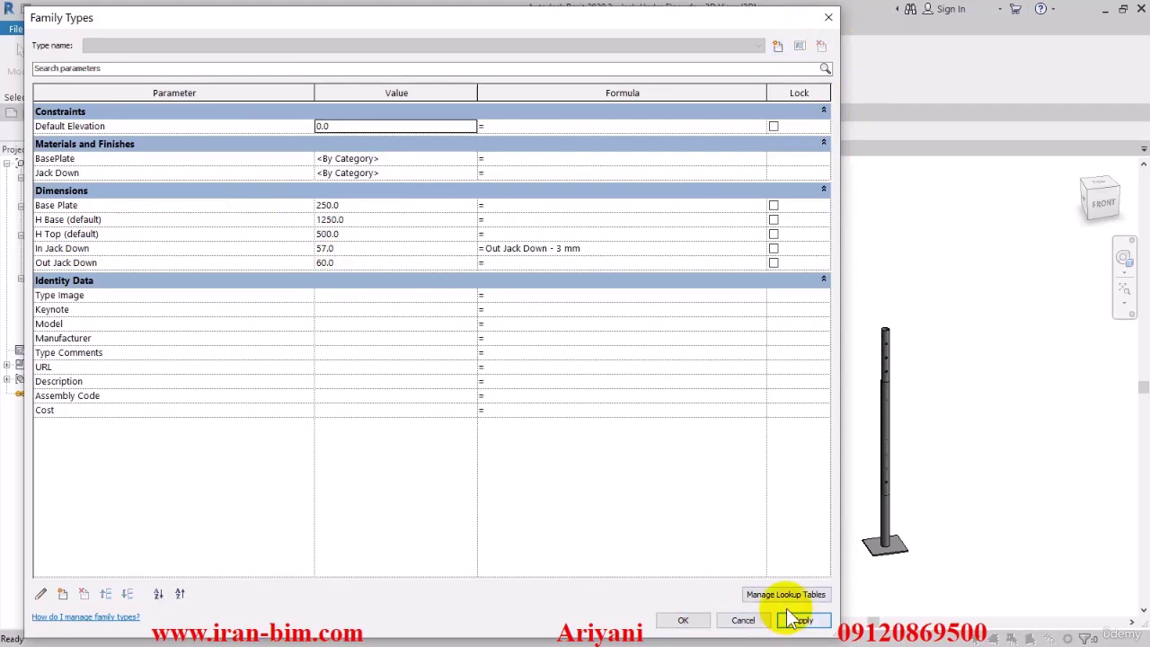
pyautogui.click(683, 620)
# Step: Inspect the holes in the upper pipe, and set the H Top family parameter to 850
pyautogui.scroll(5, 850, 390)
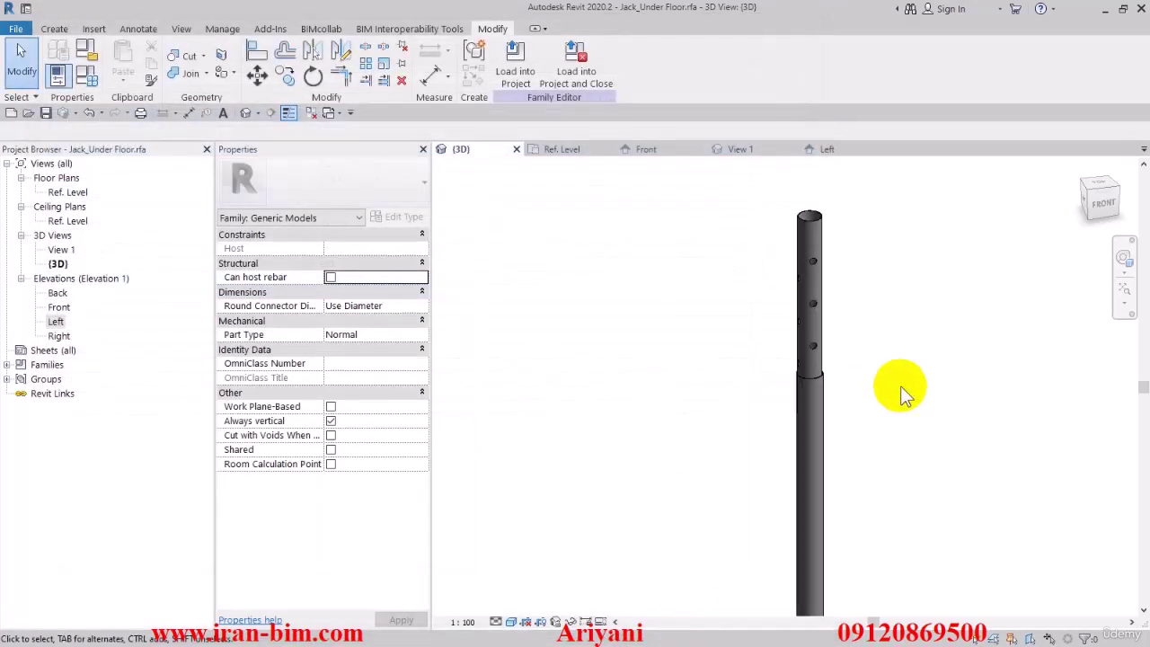
pyautogui.scroll(1, 852, 393)
pyautogui.scroll(-5, 987, 374)
pyautogui.moveTo(921, 381); pyautogui.dragTo(977, 413, button='middle')
pyautogui.click(85, 79)
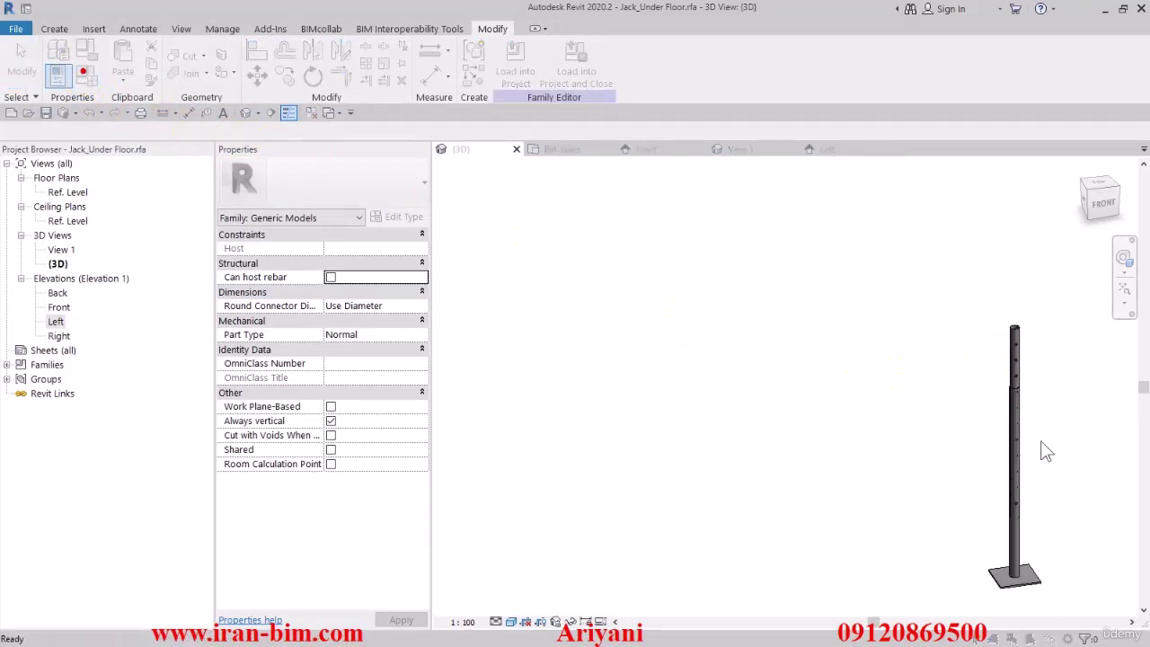
pyautogui.click(355, 222)
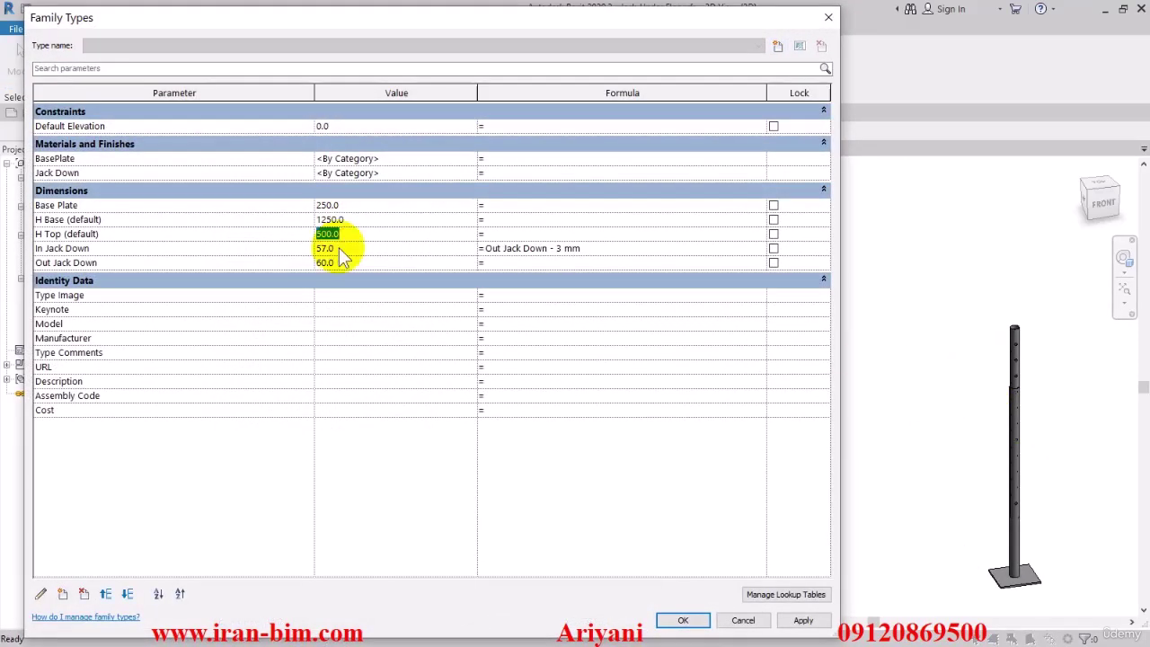
pyautogui.press('BackSpace')
pyautogui.write('850')
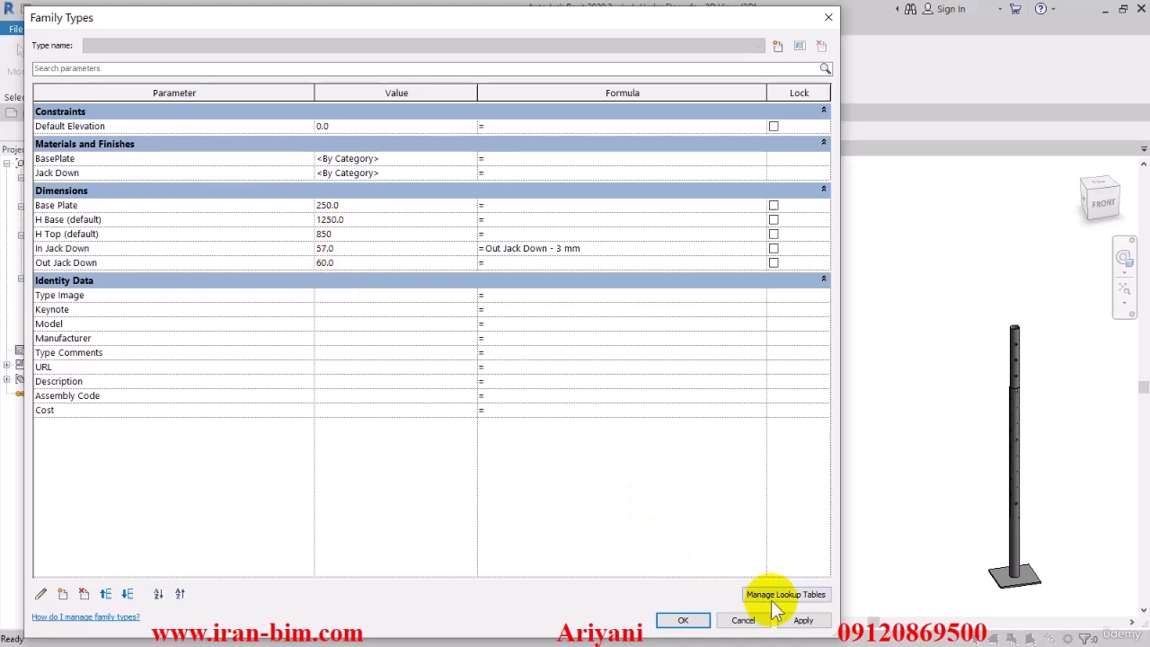
pyautogui.click(803, 622)
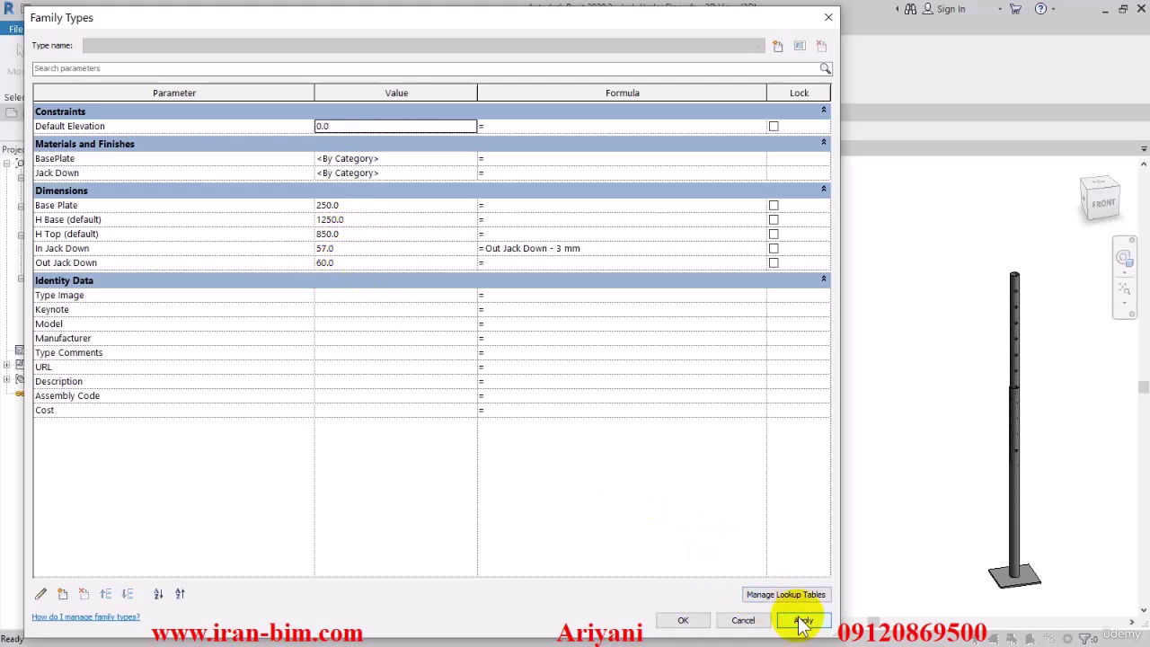
# Step: Set the H Base family parameter to 1500 and apply it
pyautogui.click(78, 232)
pyautogui.click(59, 221)
pyautogui.click(355, 222)
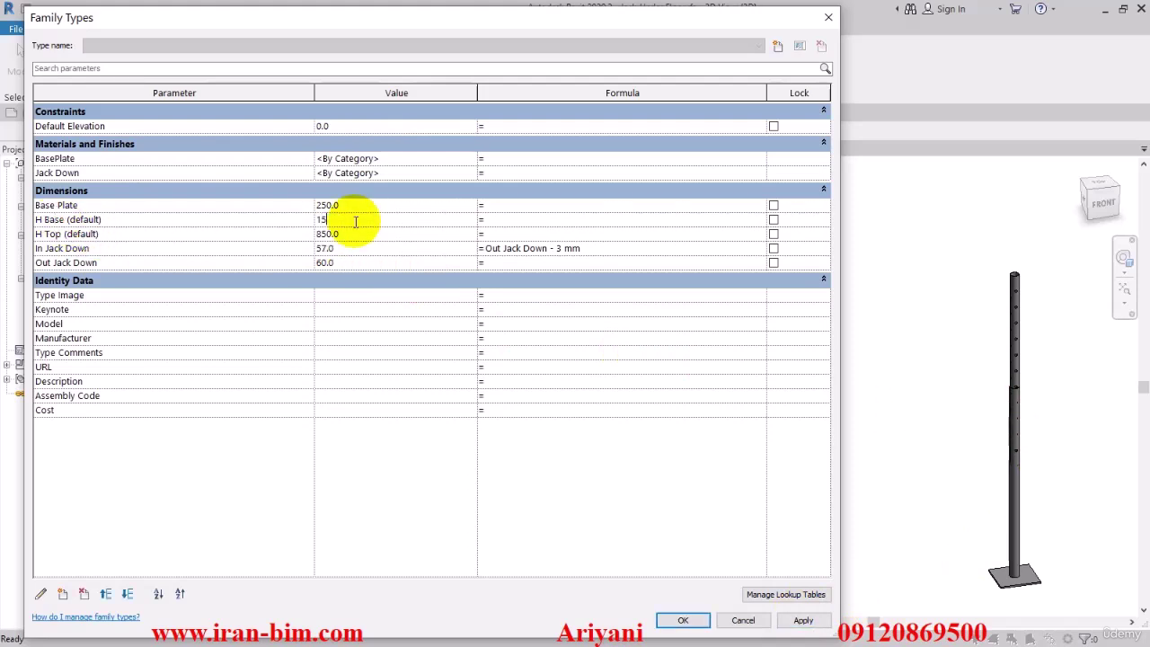
pyautogui.click(803, 620)
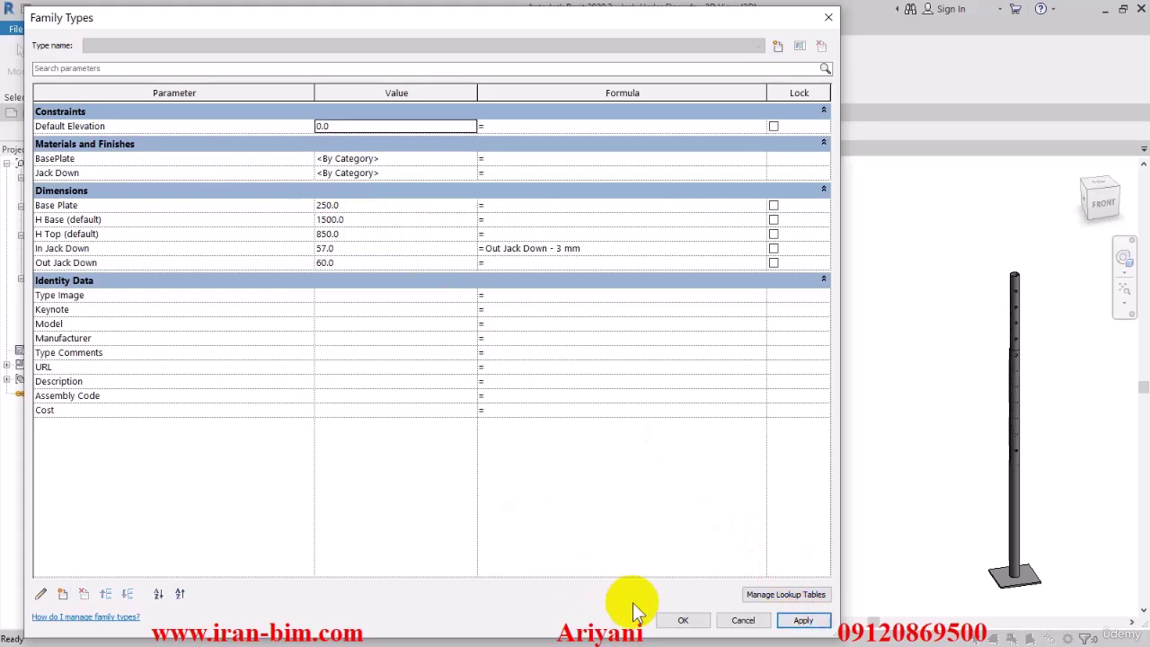
pyautogui.click(681, 620)
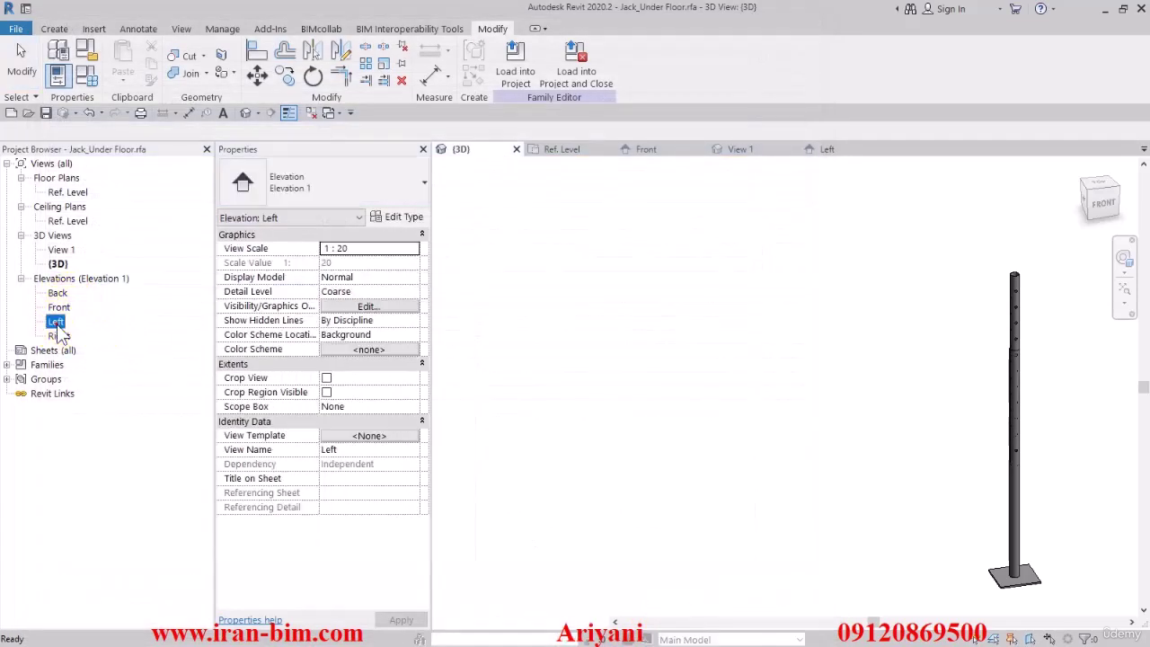
# Step: In the Left elevation, try to set both the H Base and H Top family parameters to 1250
pyautogui.click(56, 322)
pyautogui.scroll(-3, 754, 395)
pyautogui.moveTo(780, 370); pyautogui.dragTo(904, 380, button='middle')
pyautogui.scroll(-2, 859, 438)
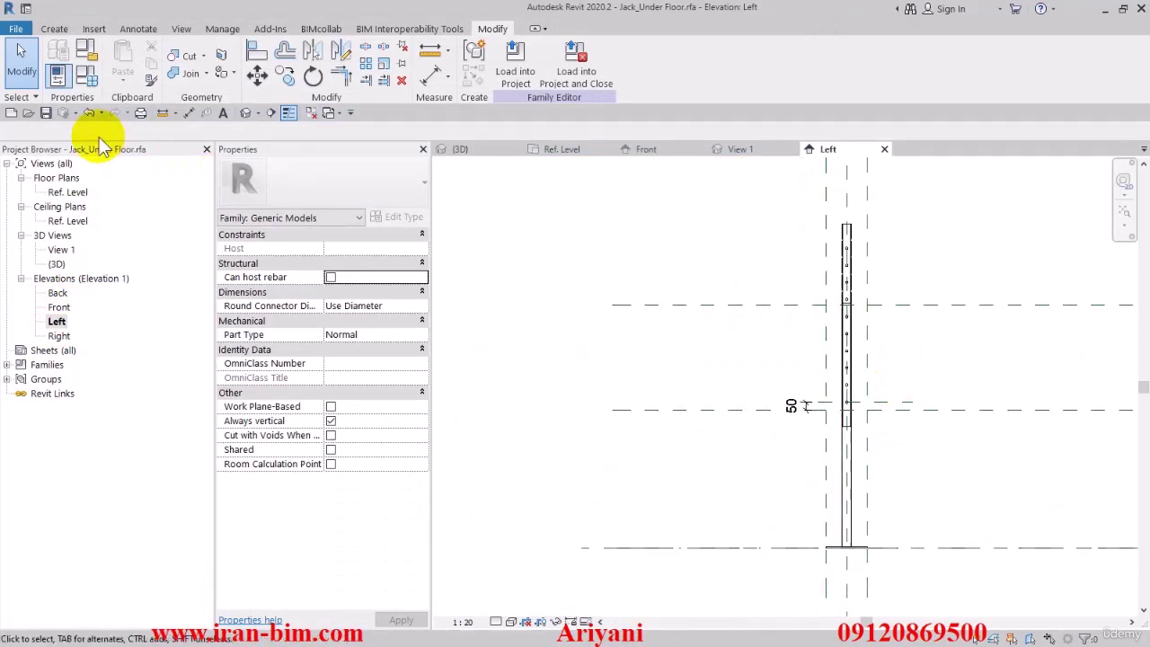
pyautogui.click(90, 79)
pyautogui.click(362, 220)
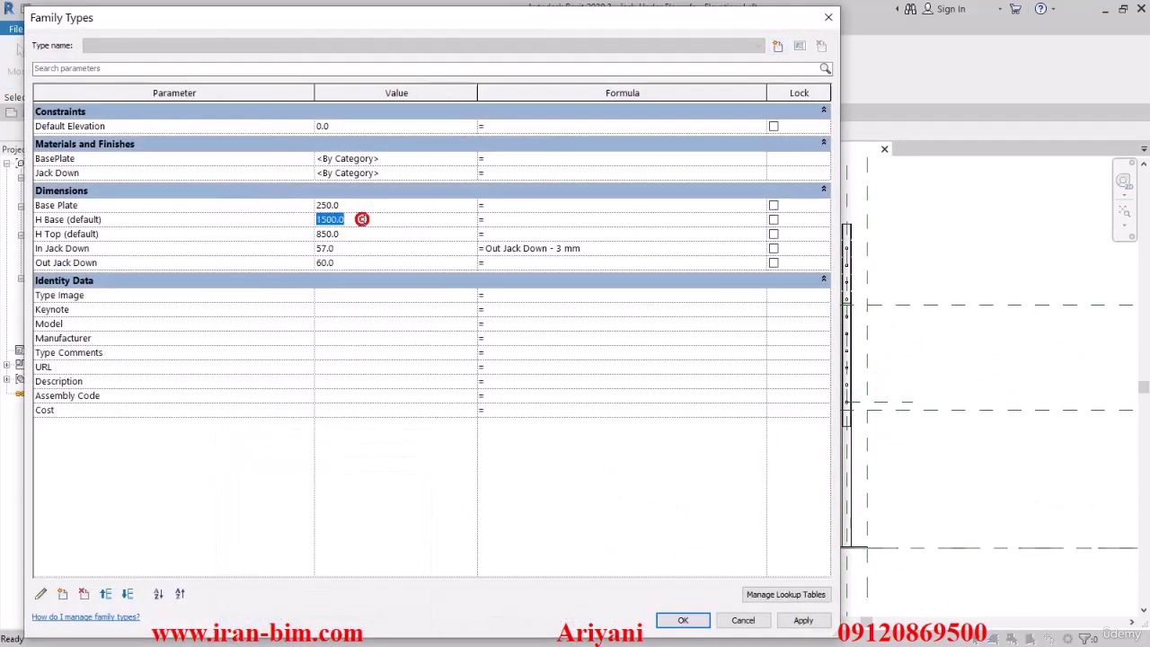
pyautogui.write('1250')
pyautogui.click(356, 238)
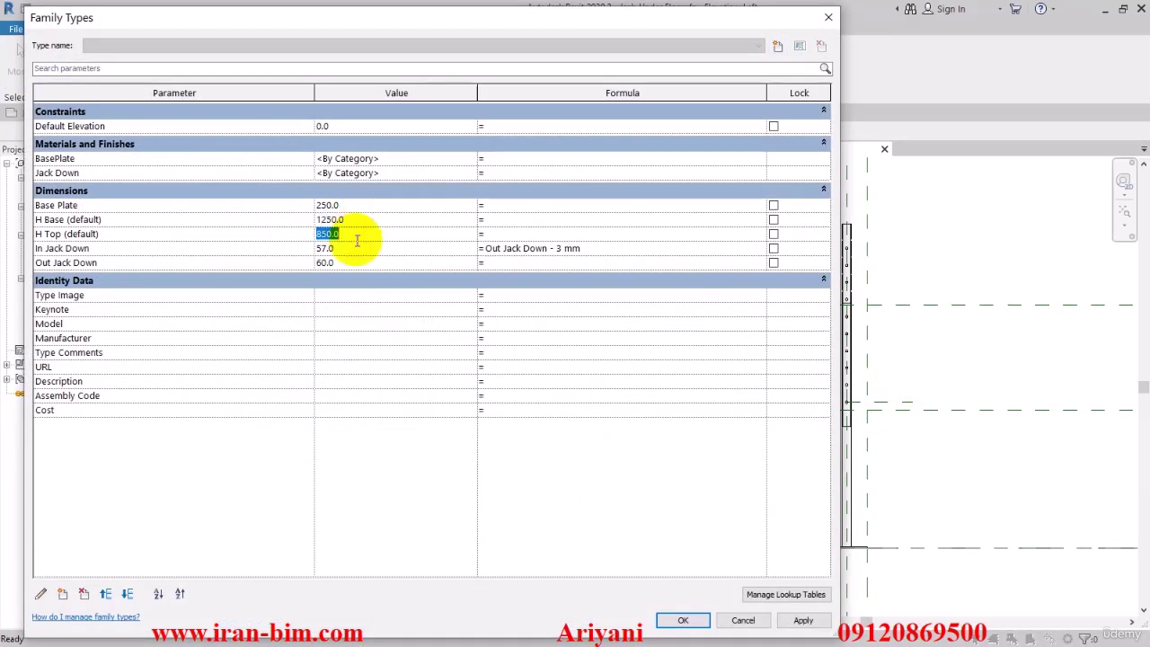
pyautogui.write('1250')
pyautogui.click(357, 248)
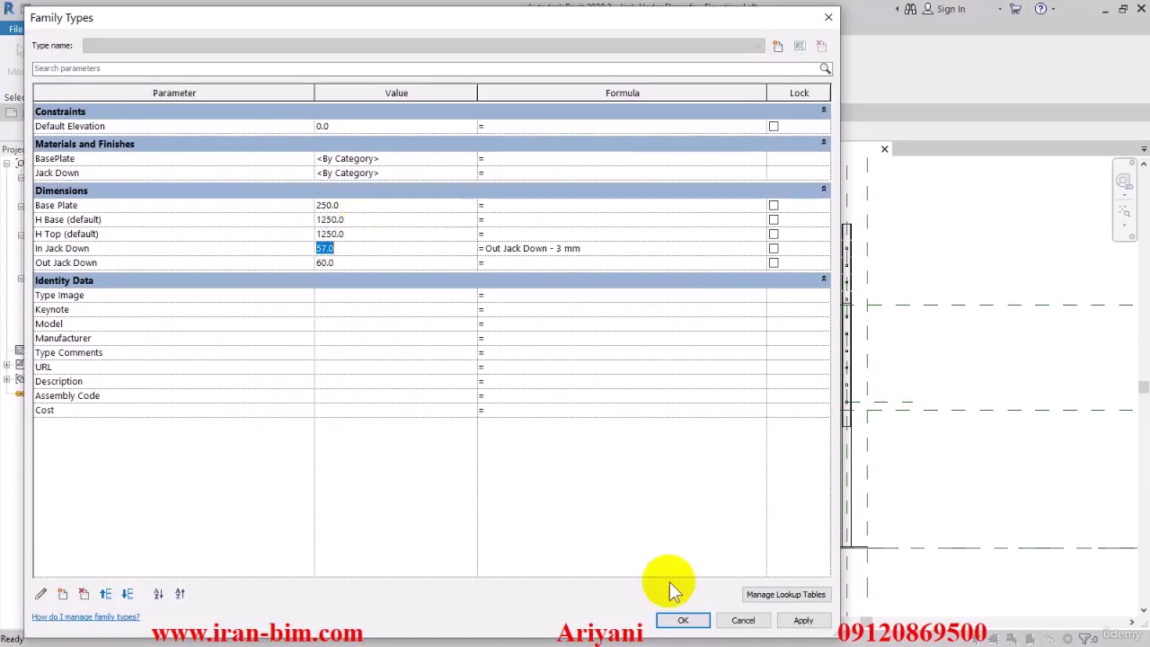
pyautogui.click(683, 620)
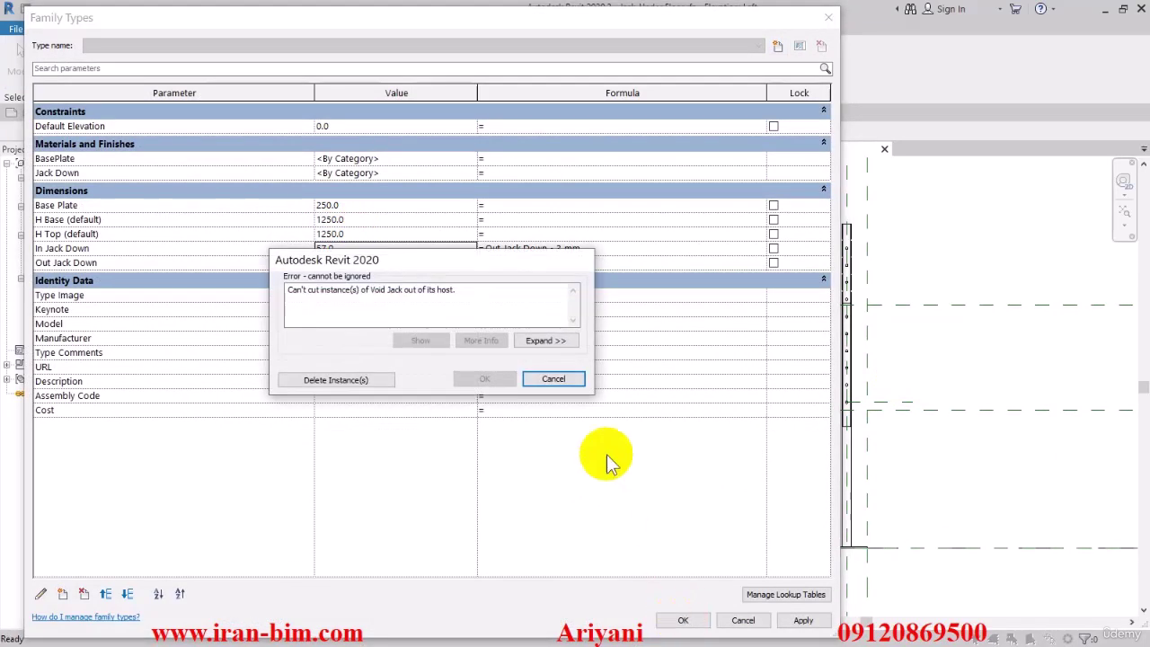
pyautogui.click(557, 379)
pyautogui.click(363, 234)
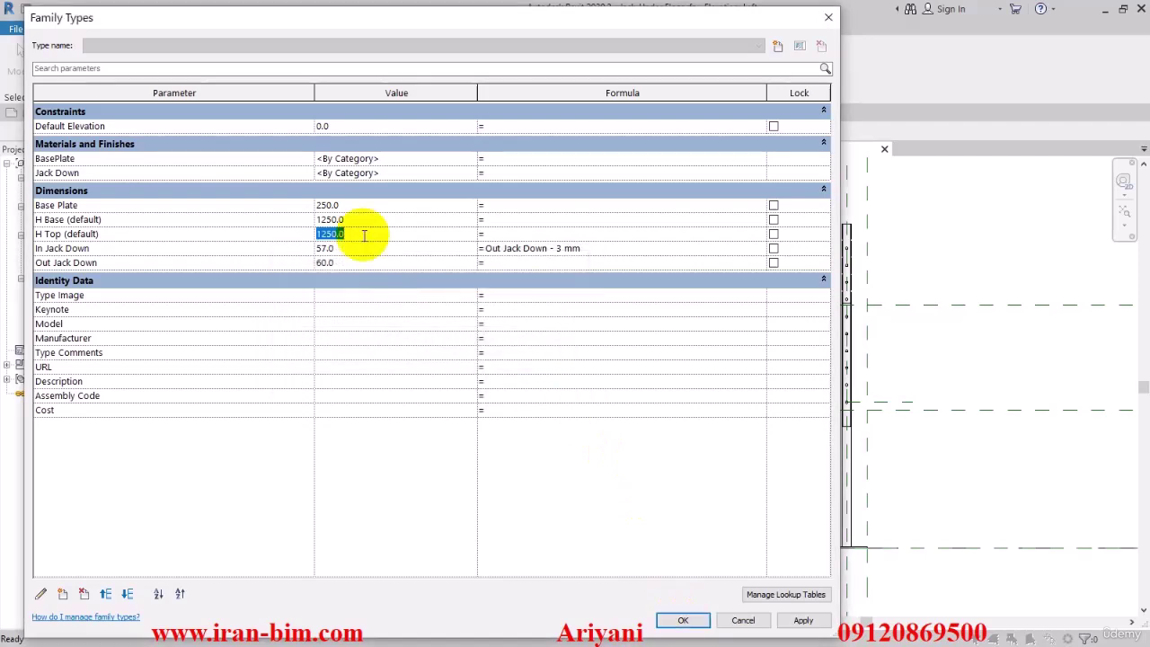
pyautogui.click(743, 620)
# Step: Set the H Base family parameter to 1250 and H Top to 750
pyautogui.click(71, 83)
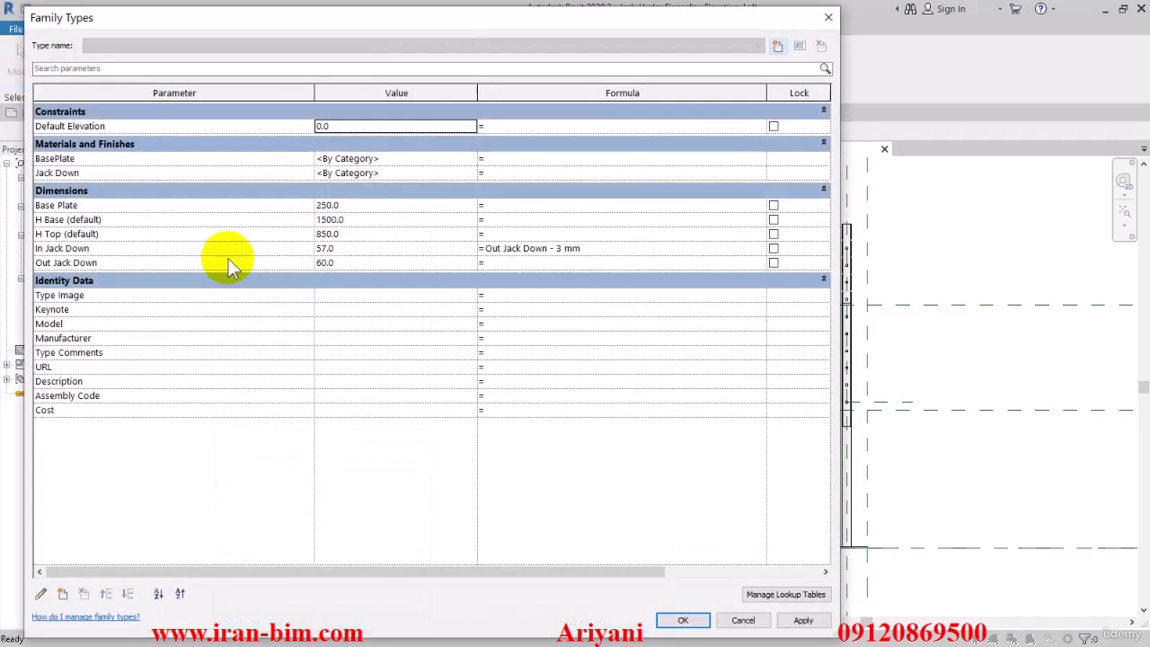
pyautogui.click(74, 221)
pyautogui.click(353, 220)
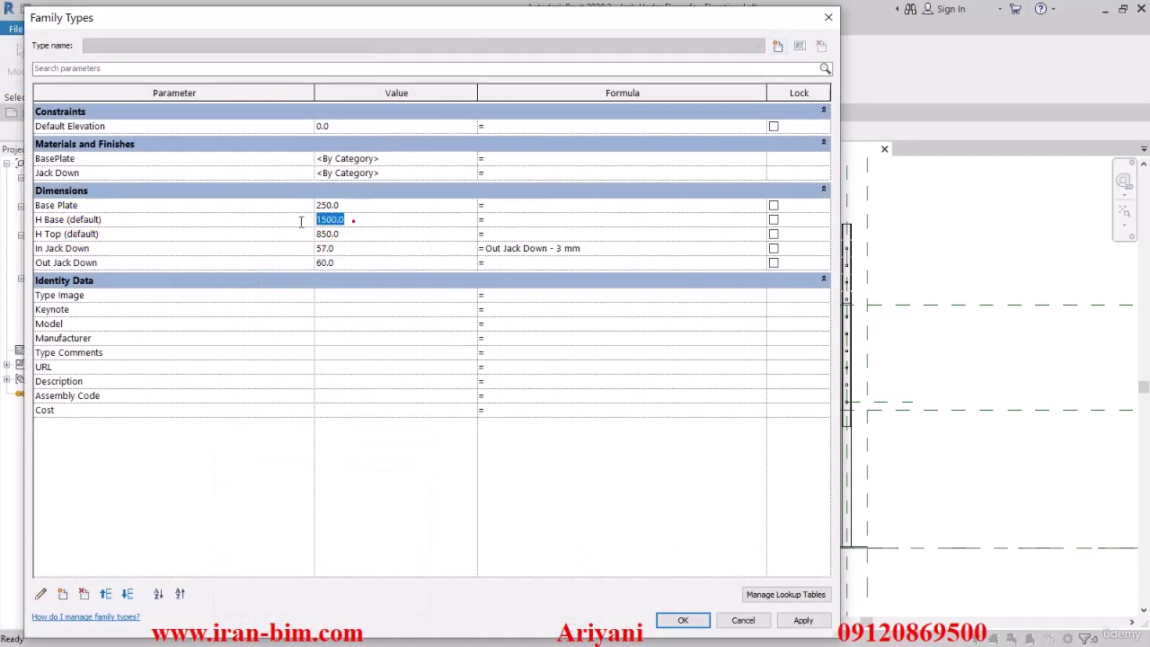
pyautogui.write('1250')
pyautogui.click(74, 235)
pyautogui.click(354, 233)
pyautogui.click(353, 234)
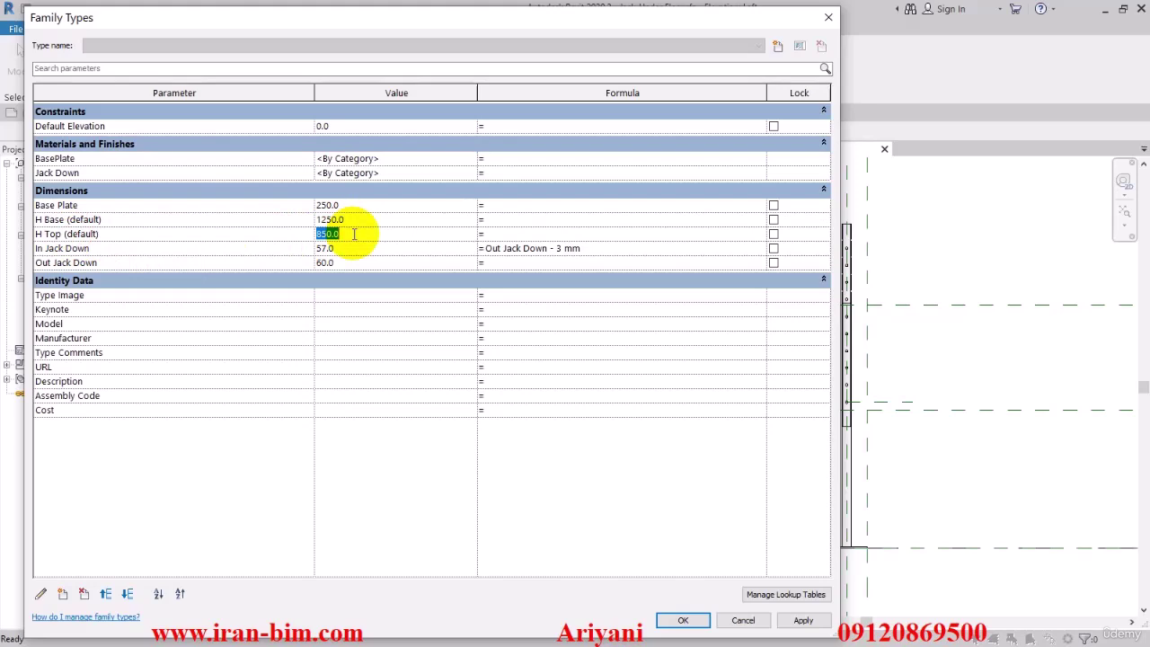
pyautogui.write('750')
pyautogui.click(681, 619)
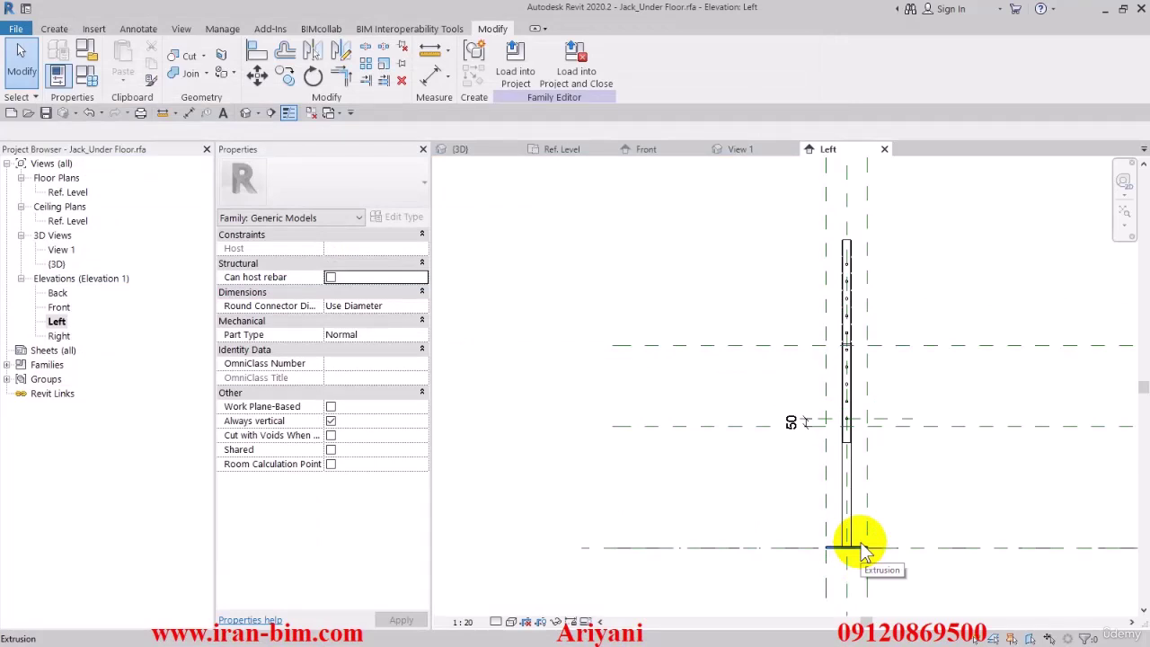
# Step: In the 3D view, associate the upper jack's Materials UP type property with a new family type parameter named "Jacl Top"
pyautogui.click(246, 113)
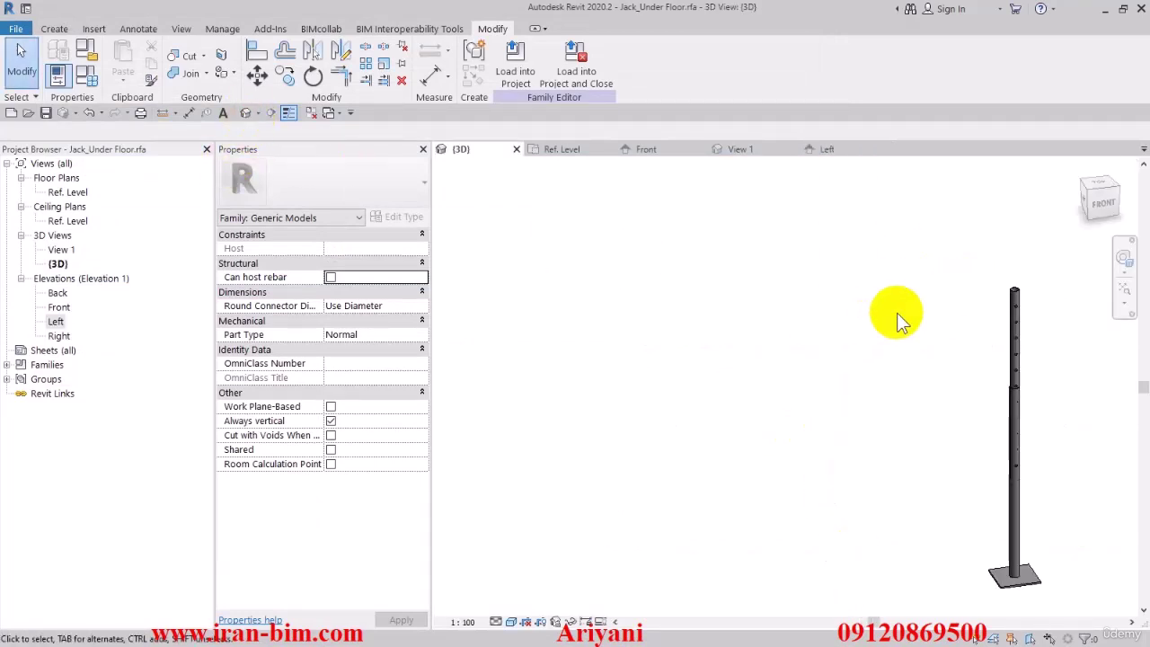
pyautogui.scroll(2, 881, 326)
pyautogui.moveTo(901, 319); pyautogui.dragTo(804, 341, button='middle')
pyautogui.click(903, 353)
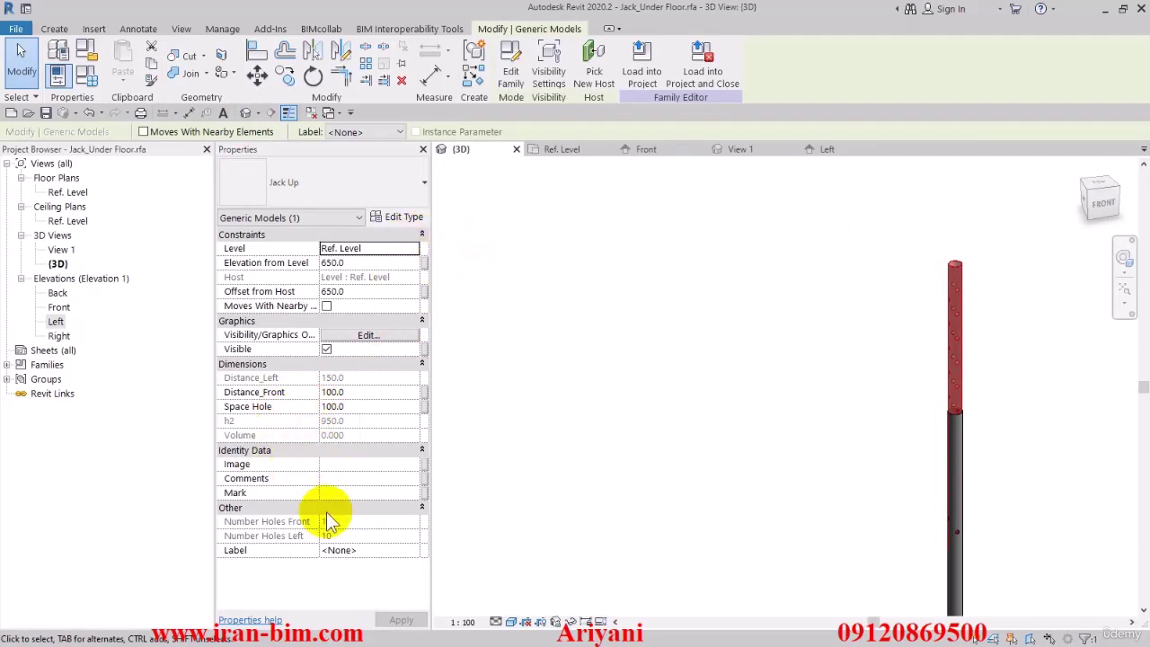
pyautogui.click(409, 217)
pyautogui.click(685, 210)
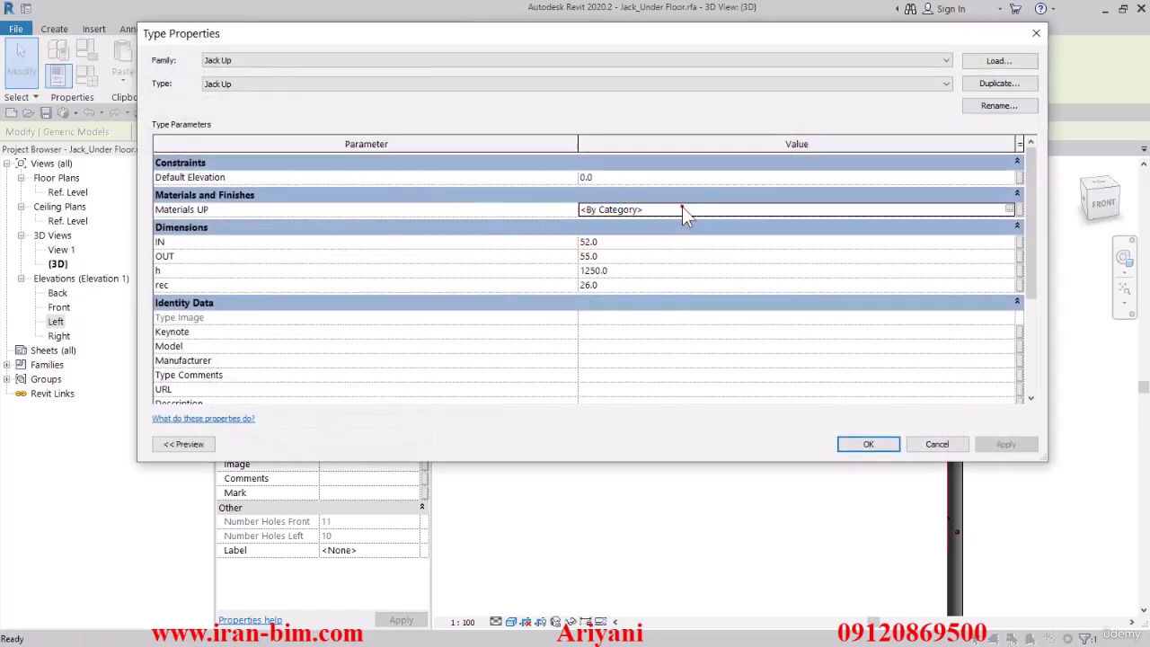
pyautogui.click(1019, 209)
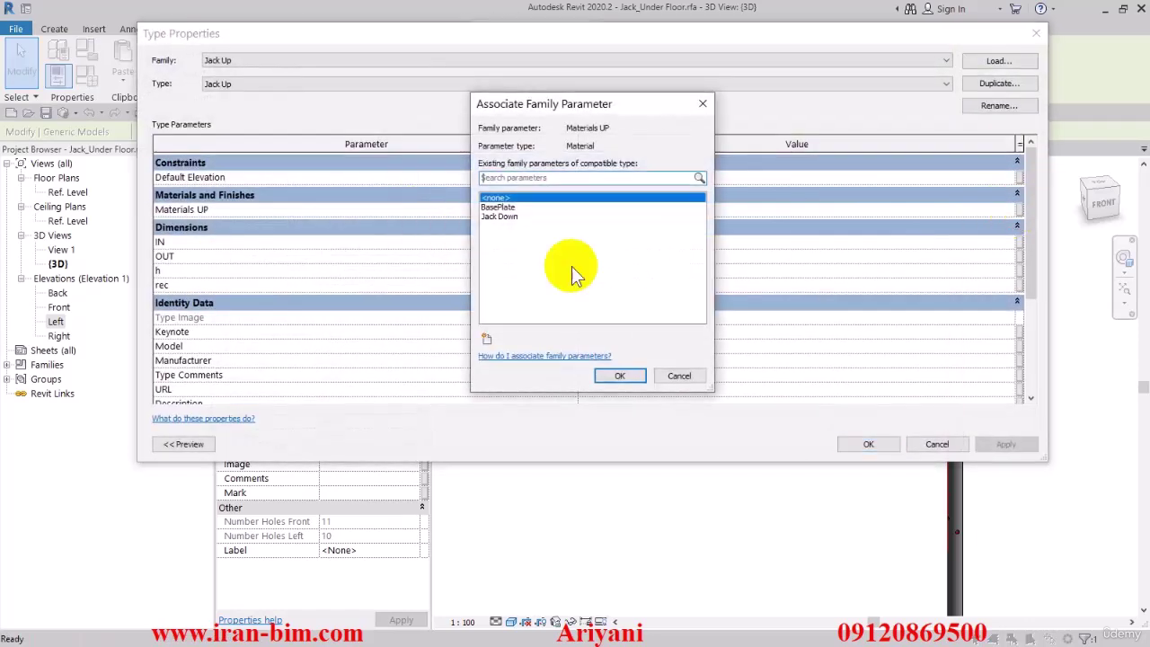
pyautogui.click(486, 339)
pyautogui.write('Jack ')
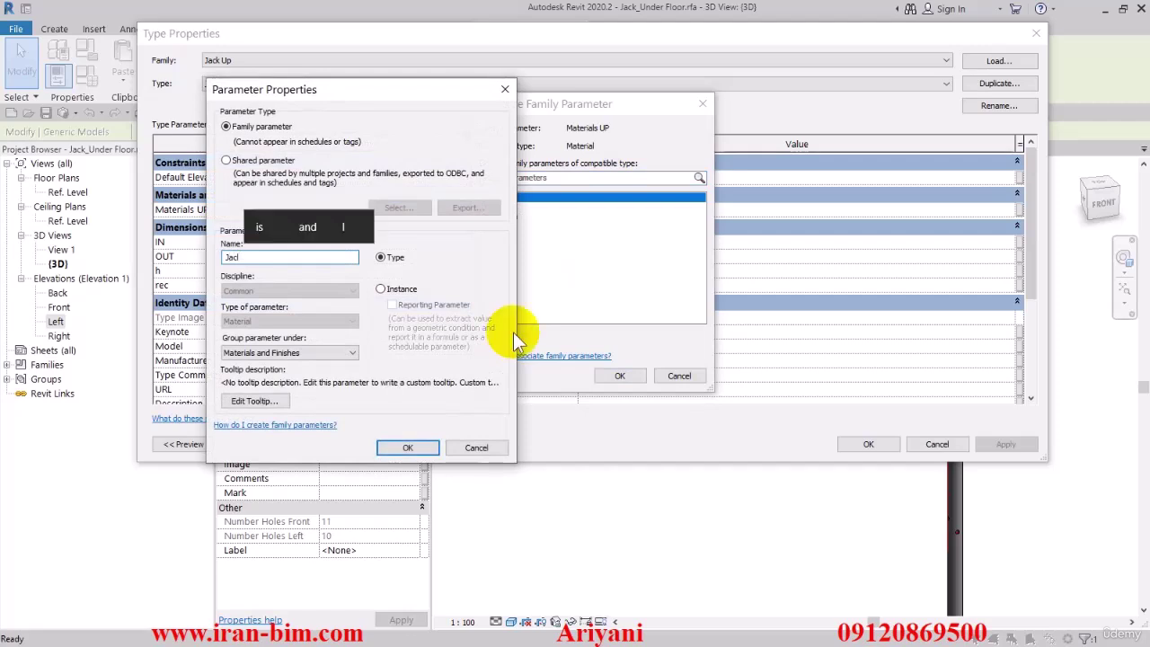
pyautogui.write('Top')
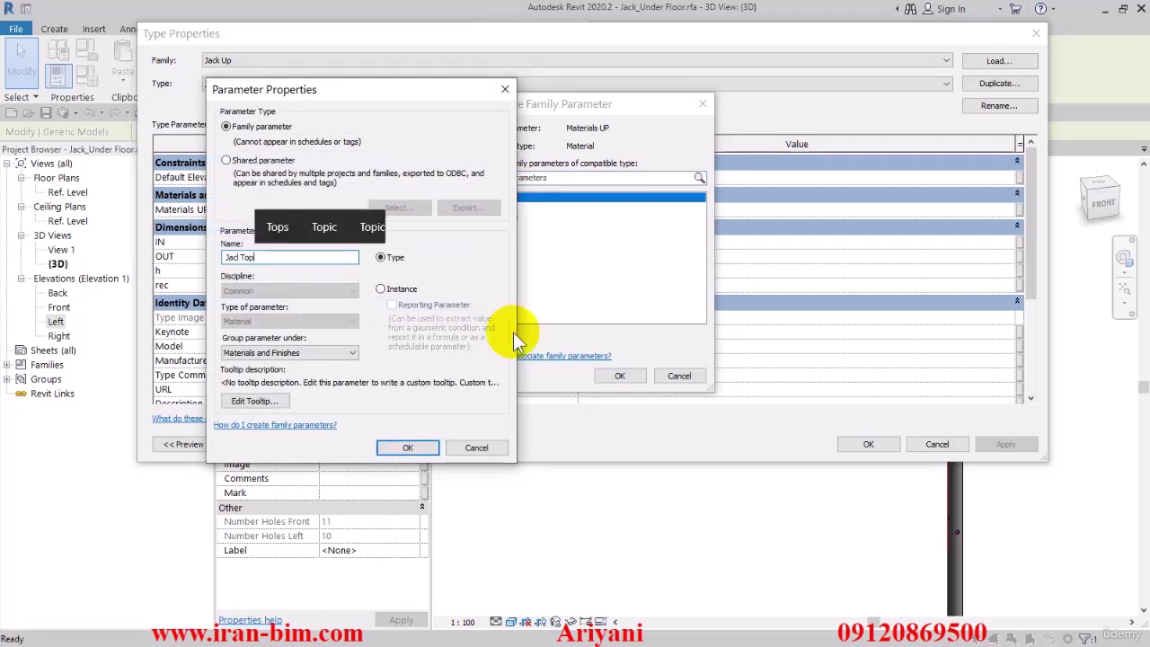
pyautogui.click(407, 448)
pyautogui.click(620, 375)
pyautogui.click(868, 444)
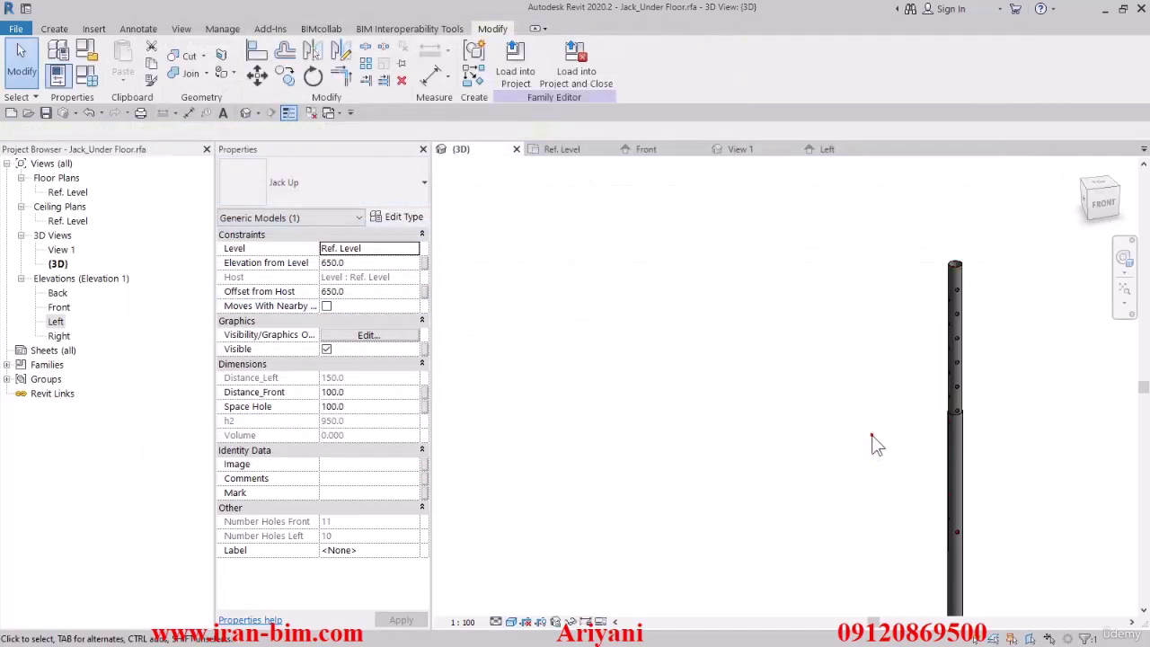
pyautogui.click(873, 392)
pyautogui.click(922, 369)
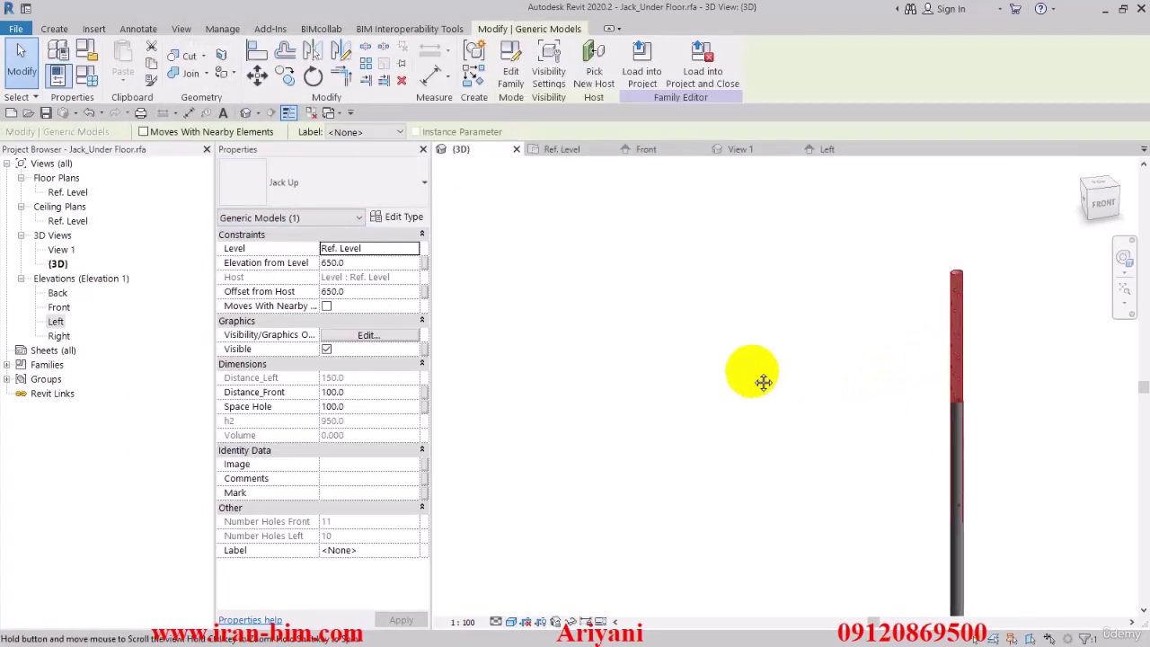
pyautogui.click(572, 381)
pyautogui.click(955, 290)
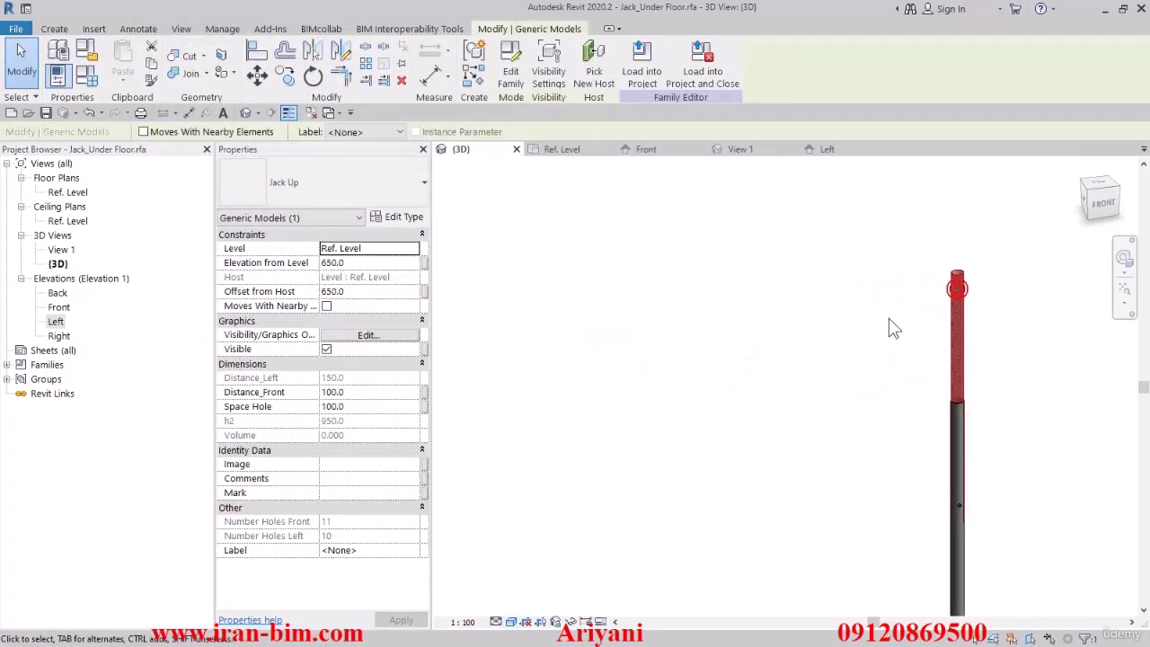
pyautogui.moveTo(890, 326); pyautogui.dragTo(747, 284, button='middle')
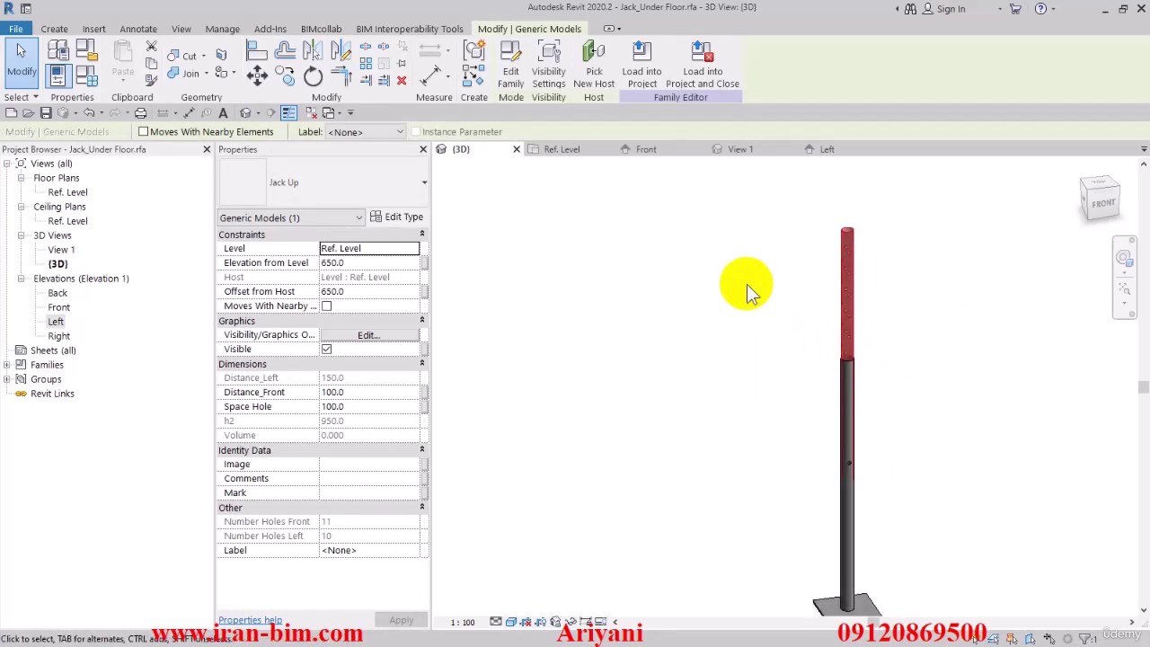
pyautogui.click(747, 284)
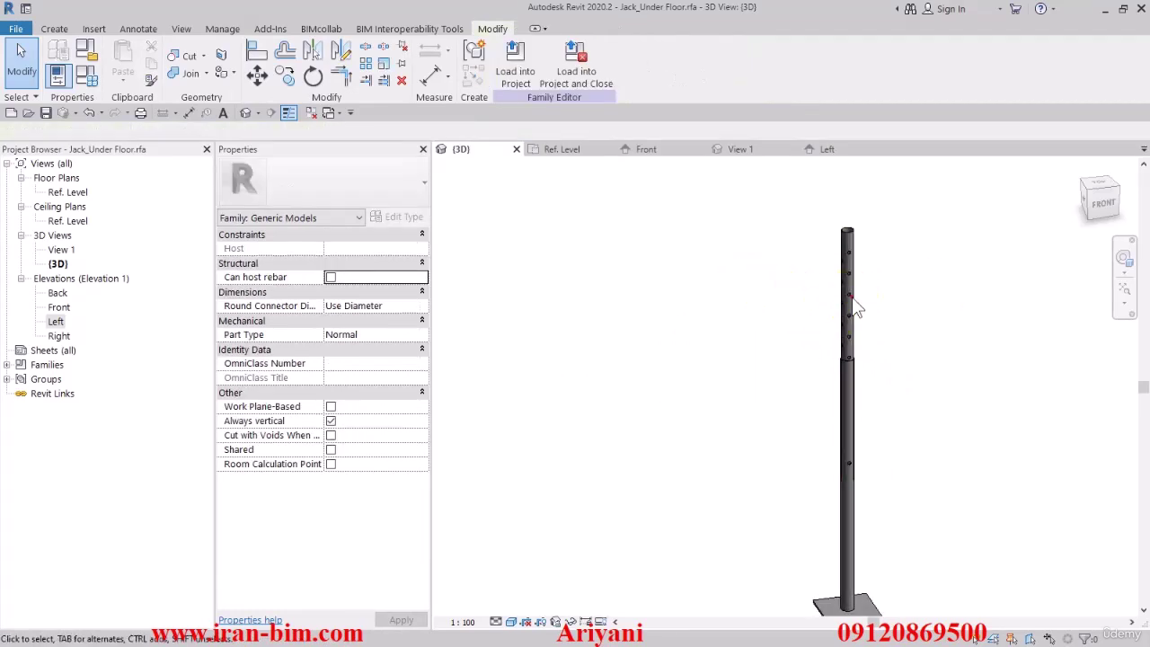
pyautogui.click(852, 261)
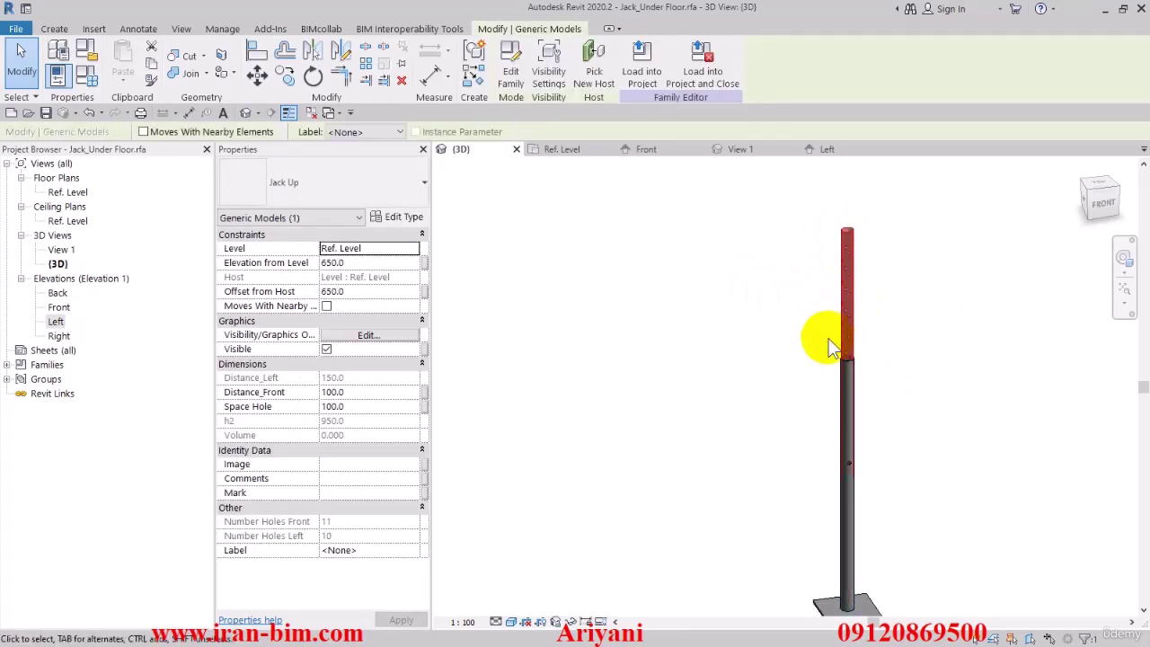
pyautogui.click(737, 297)
# Step: Try to associate the upper jack's OUT type dimension with a family parameter
pyautogui.click(856, 287)
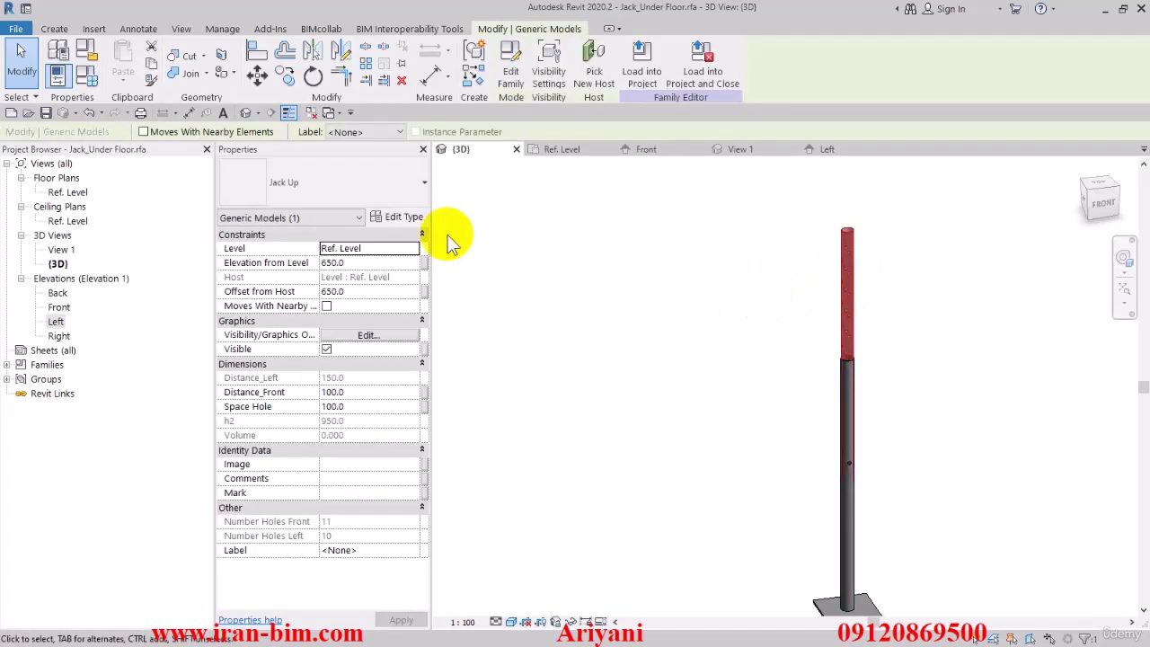
pyautogui.click(399, 220)
pyautogui.click(1021, 257)
pyautogui.click(674, 376)
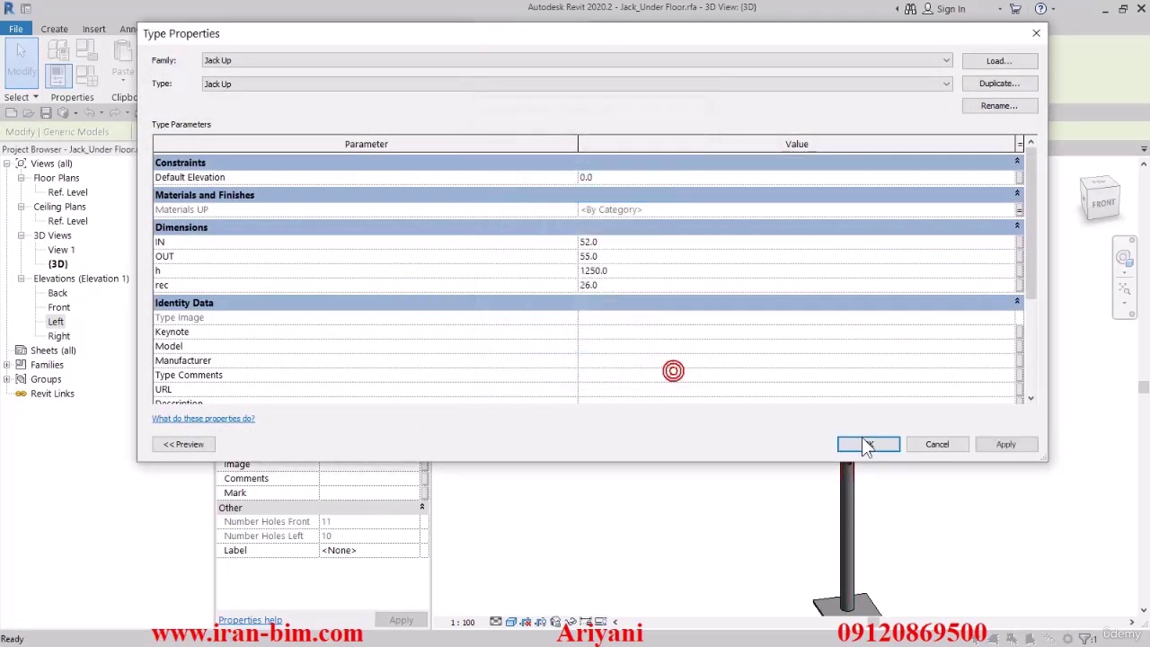
pyautogui.click(866, 444)
# Step: Review the OUT dimension in the upper jack's type properties and save the family
pyautogui.moveTo(825, 270); pyautogui.dragTo(680, 318, button='middle')
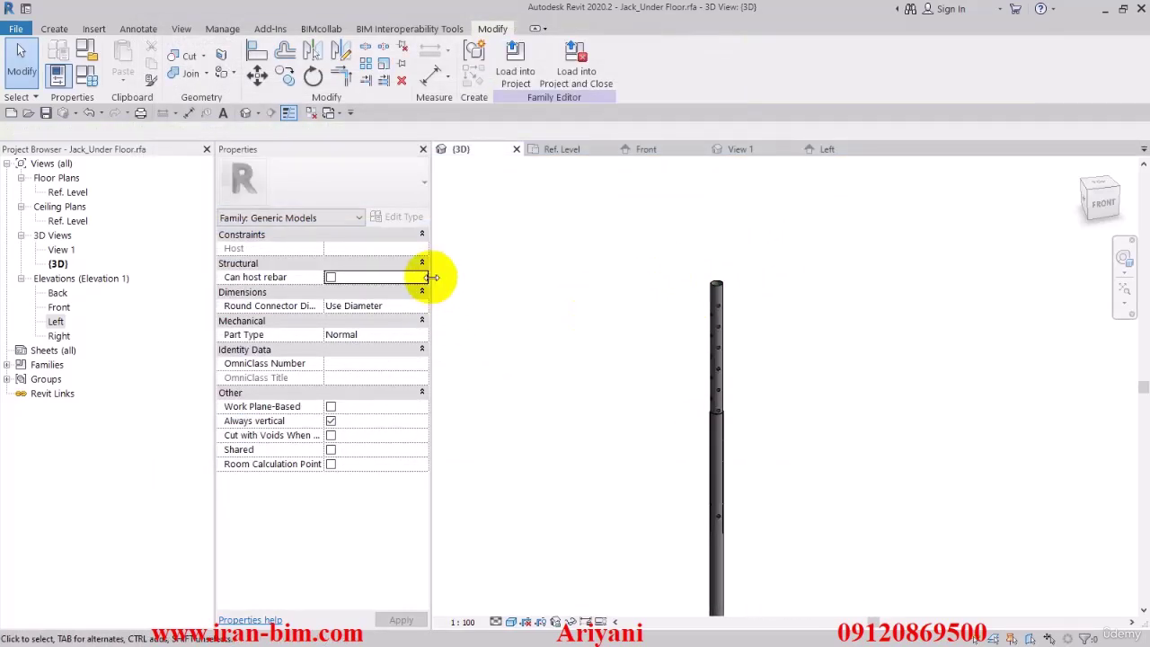
pyautogui.click(47, 113)
pyautogui.scroll(3, 710, 281)
pyautogui.click(740, 295)
pyautogui.click(704, 328)
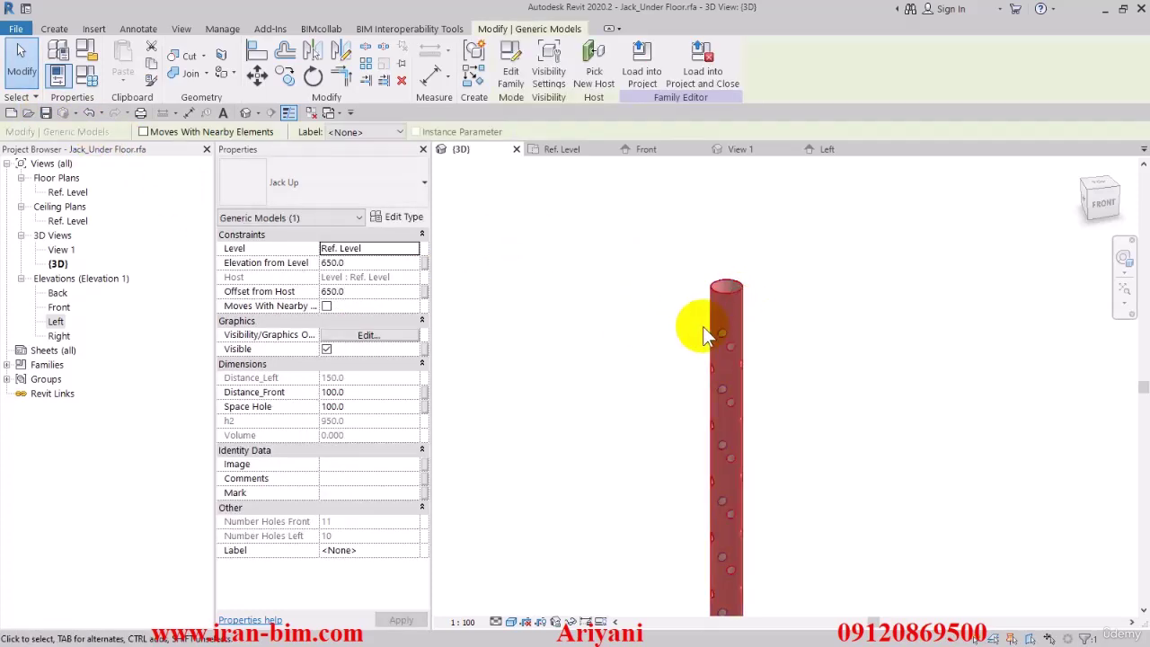
pyautogui.click(390, 220)
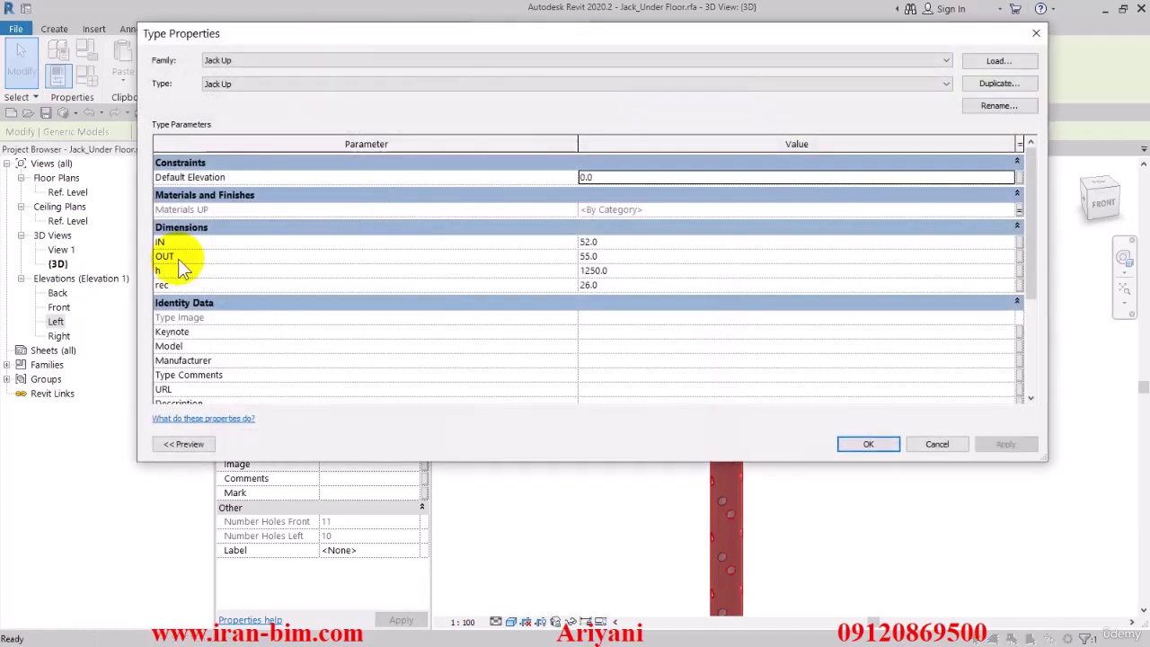
pyautogui.click(586, 257)
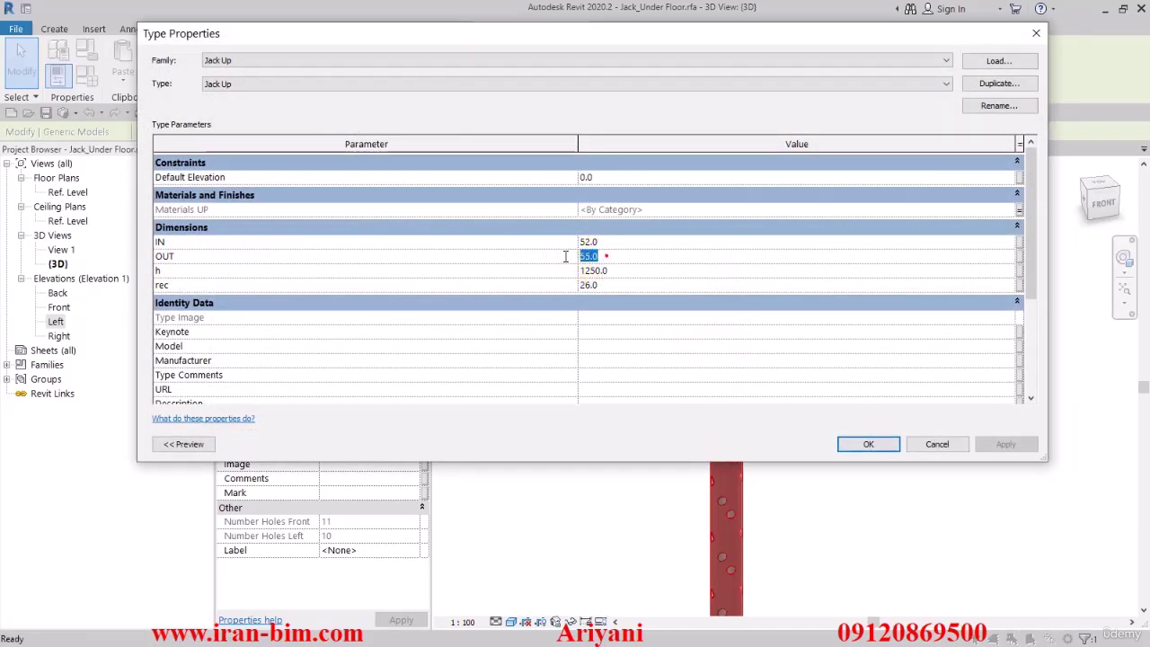
pyautogui.click(869, 444)
pyautogui.click(637, 412)
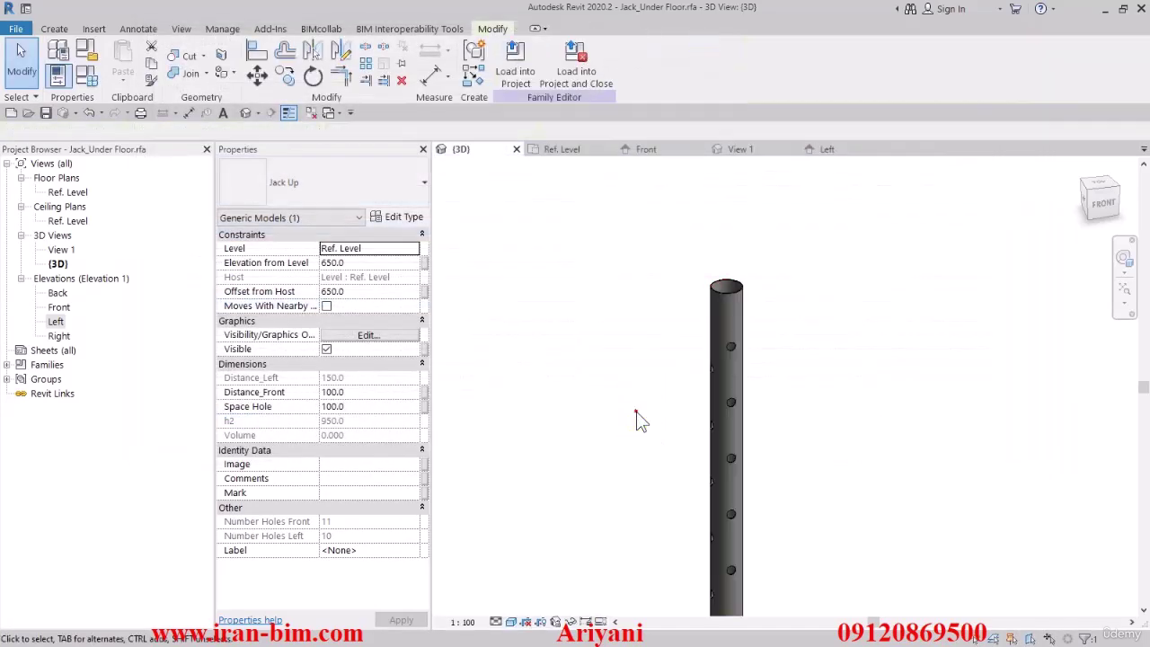
pyautogui.click(45, 113)
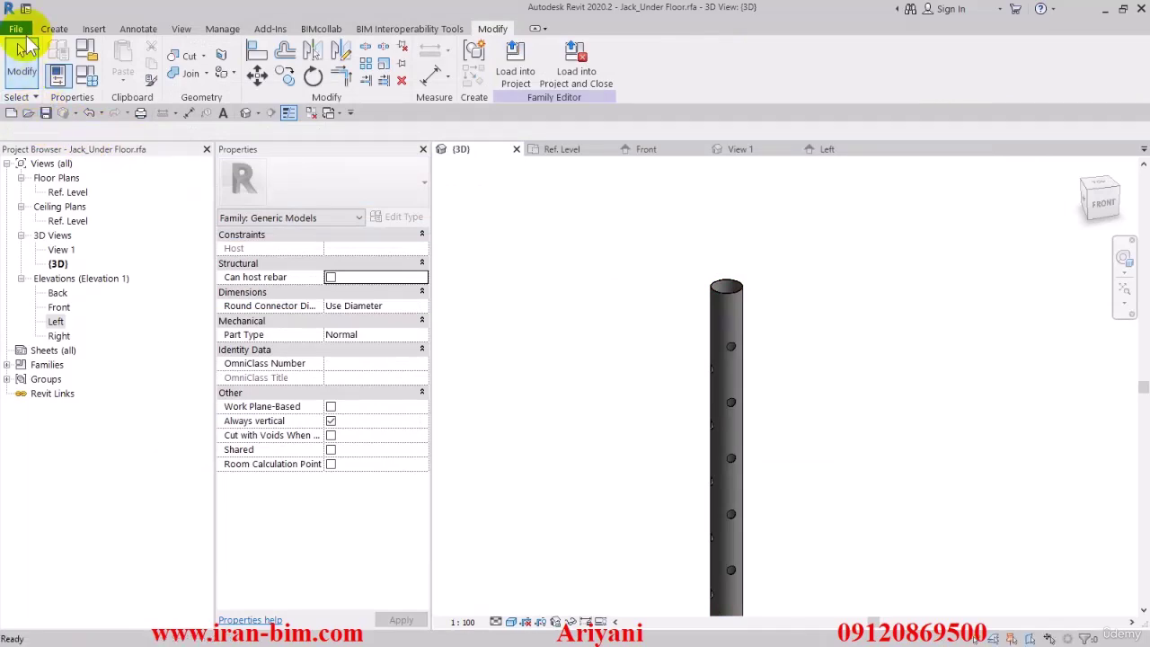
# Step: Create a new generic model family from a family template
pyautogui.click(17, 34)
pyautogui.moveTo(81, 82)
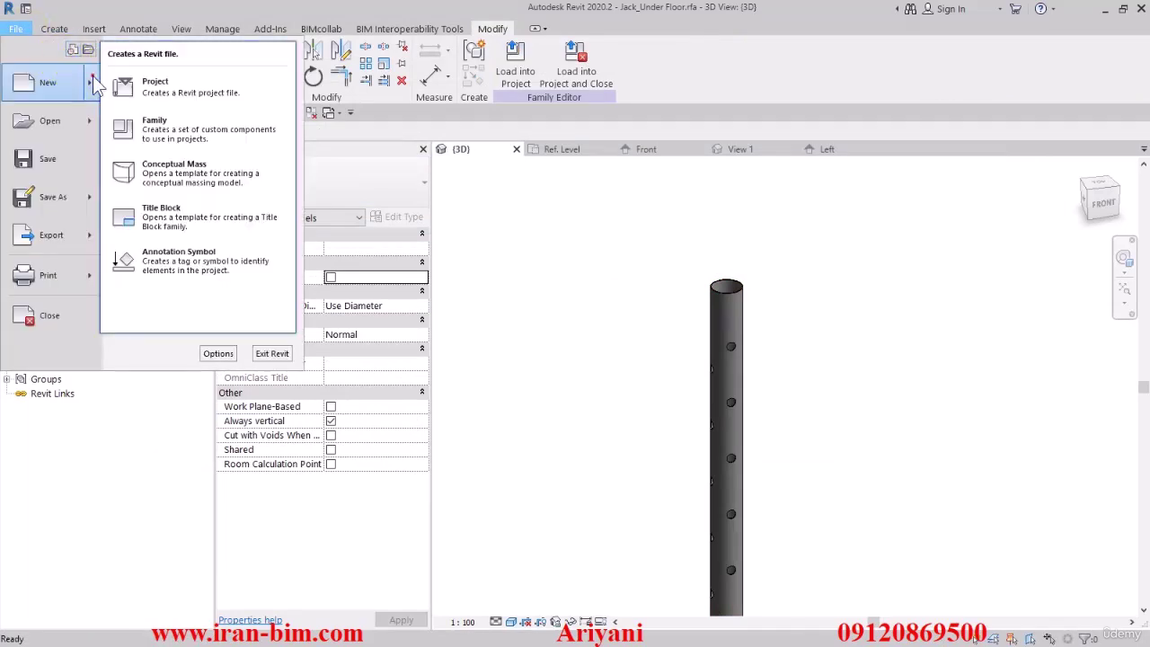
pyautogui.click(177, 135)
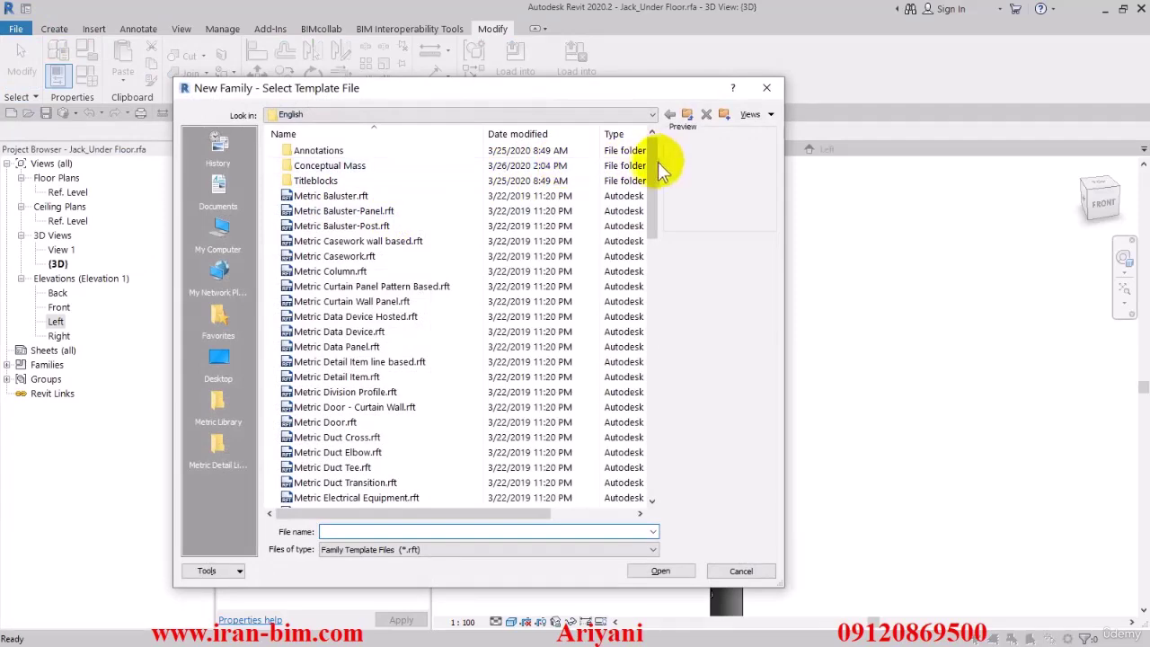
pyautogui.moveTo(658, 162)
pyautogui.mouseDown()
pyautogui.moveTo(648, 355)
pyautogui.moveTo(651, 323)
pyautogui.mouseUp()
pyautogui.doubleClick(378, 226)
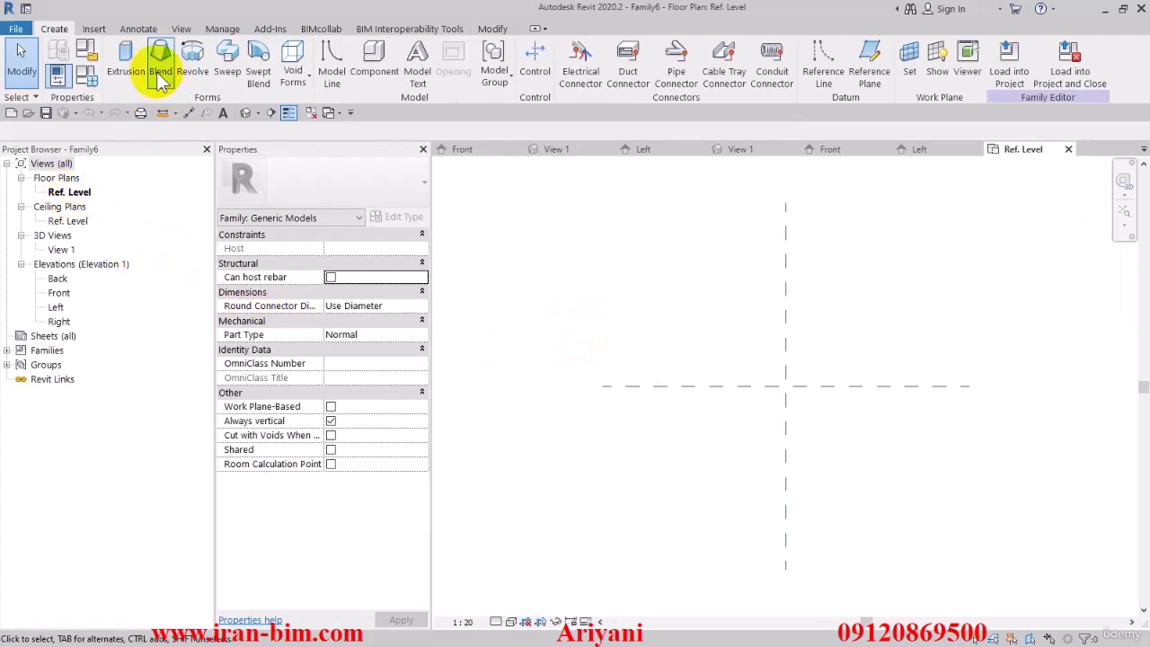
# Step: Create a square solid extrusion centred on the reference plane intersection, using a rectangle offset of 50 and an extrusion end of 8
pyautogui.click(128, 64)
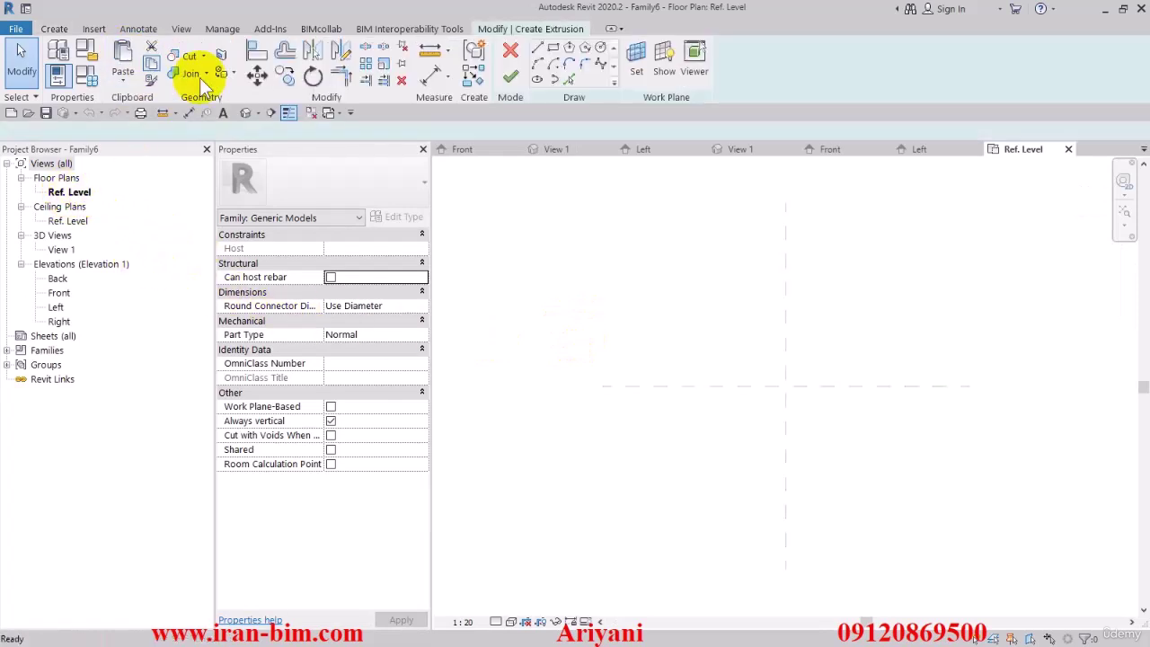
pyautogui.click(555, 52)
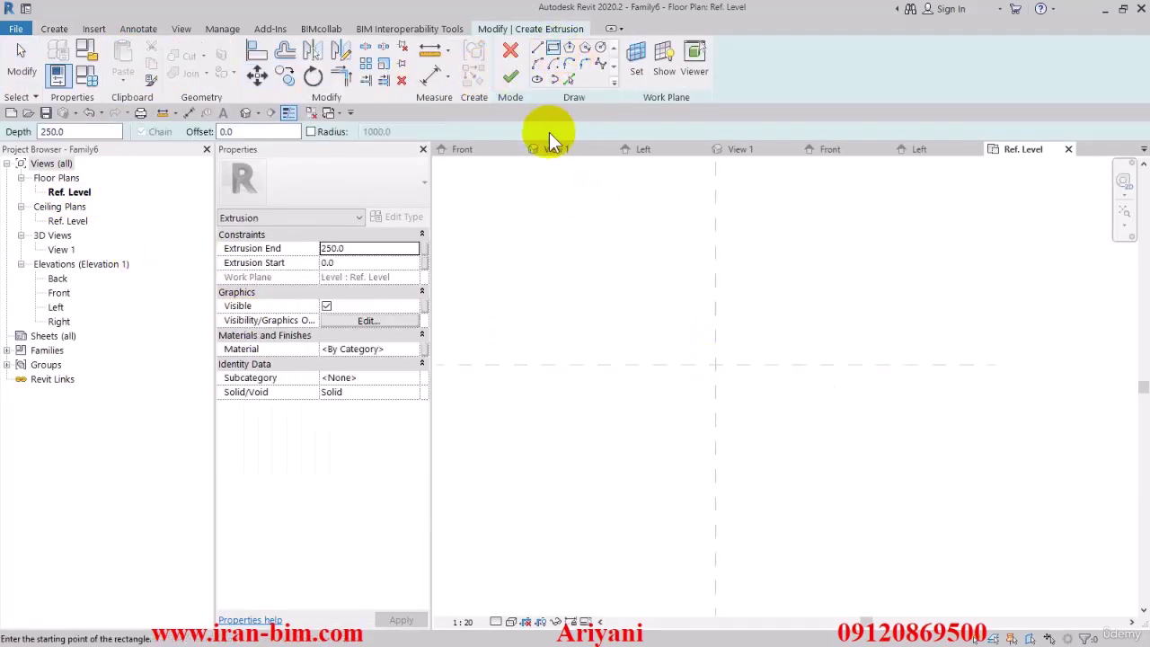
pyautogui.click(249, 133)
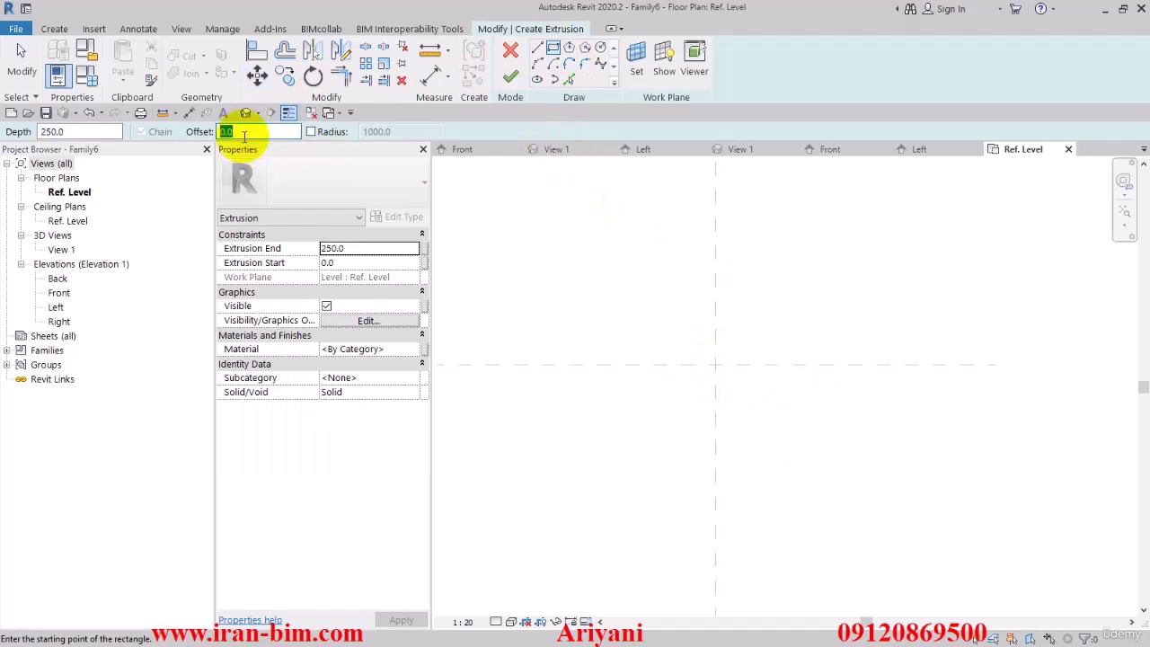
pyautogui.click(240, 131)
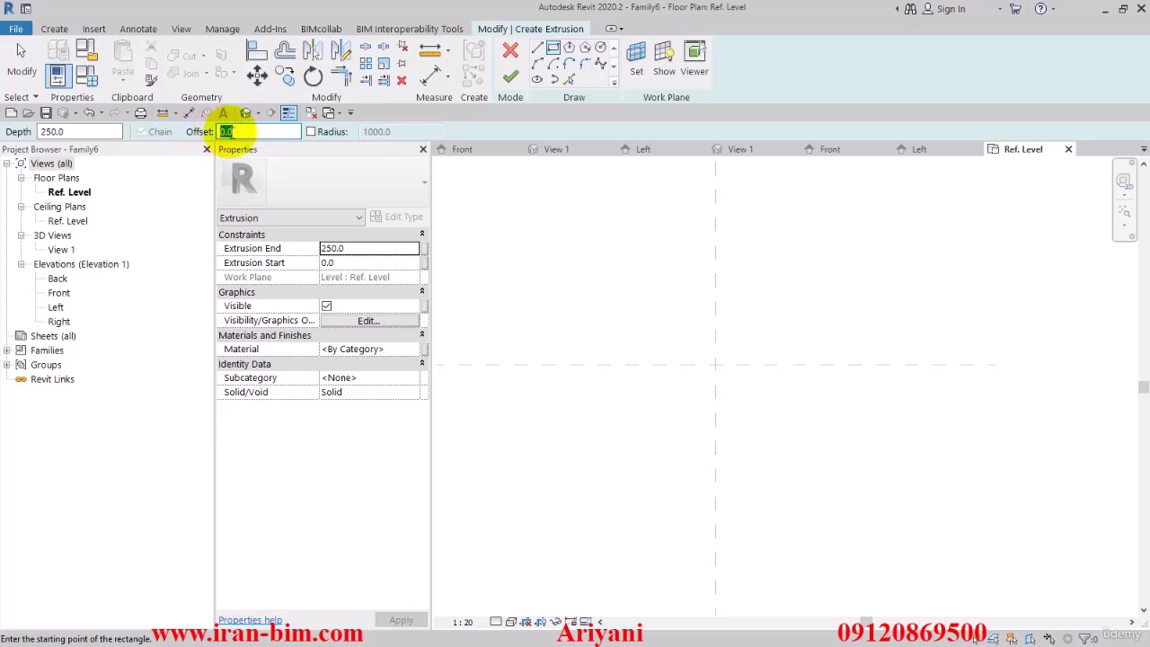
pyautogui.write('50')
pyautogui.click(715, 364)
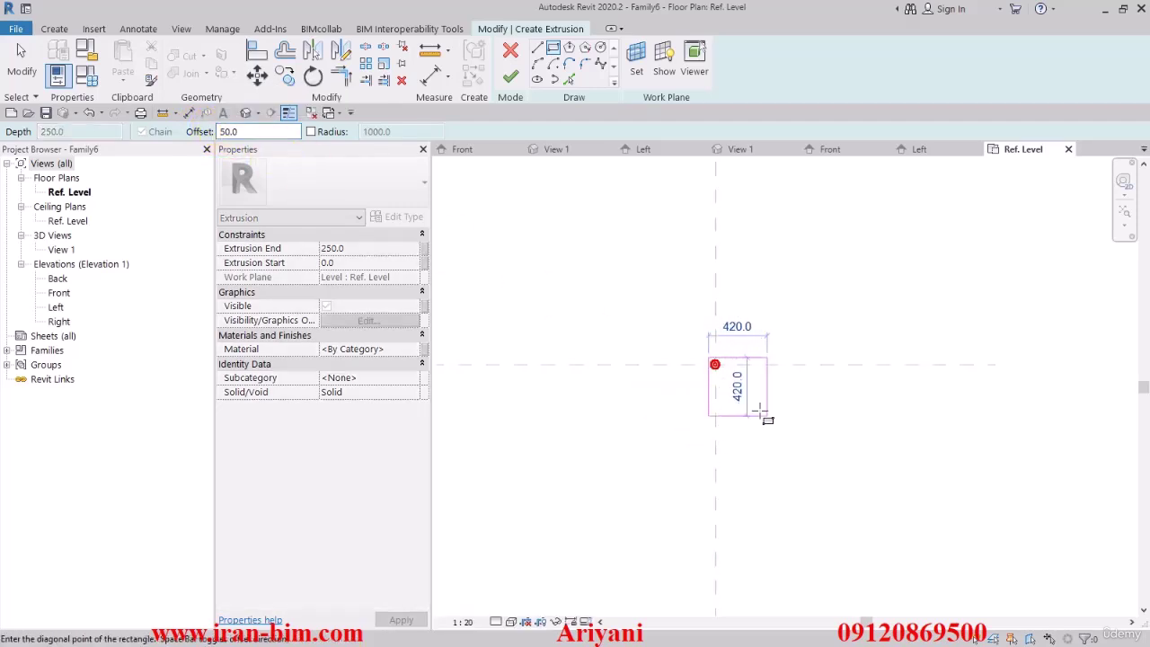
pyautogui.click(733, 362)
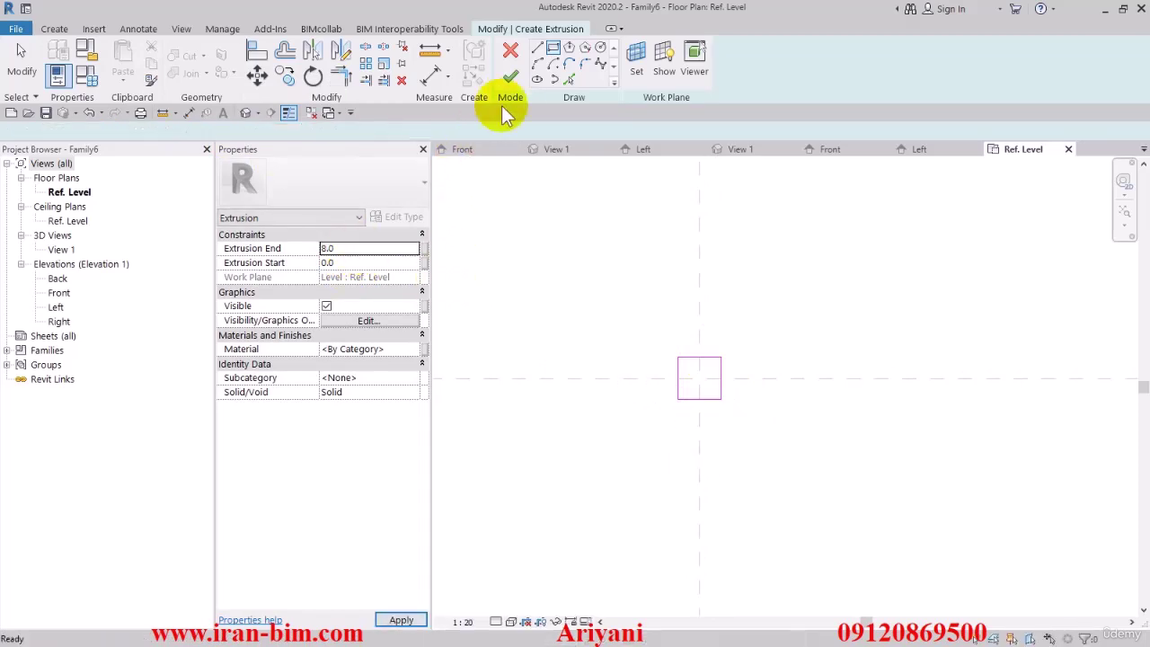
pyautogui.click(511, 77)
# Step: Display the square plate in the 3D view with the Shaded visual style
pyautogui.click(248, 113)
pyautogui.click(599, 358)
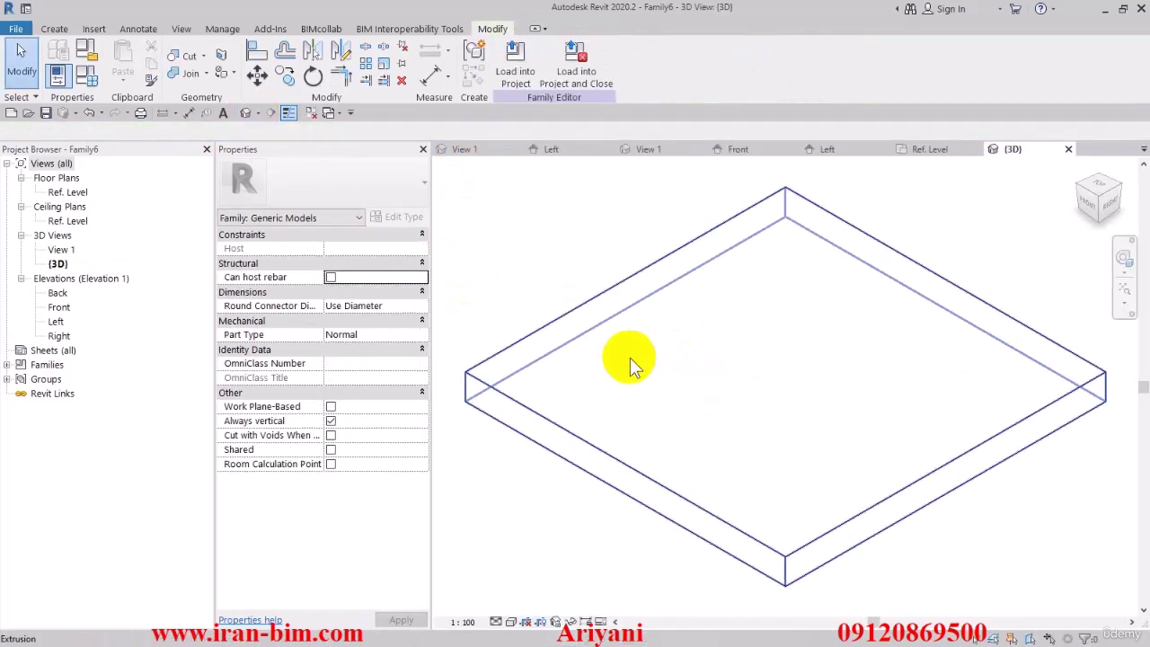
pyautogui.press('s')
pyautogui.press('d')
pyautogui.scroll(-2, 567, 384)
pyautogui.moveTo(567, 383)
pyautogui.keyDown('shift'); pyautogui.mouseDown(button='middle')
pyautogui.moveTo(642, 375)
pyautogui.moveTo(596, 441)
pyautogui.mouseUp(button='middle'); pyautogui.keyUp('shift')
# Step: In the Ref. Level plan, edit the plate's sketch and add a circle of radius 6 centred on the left edge's midpoint
pyautogui.doubleClick(70, 192)
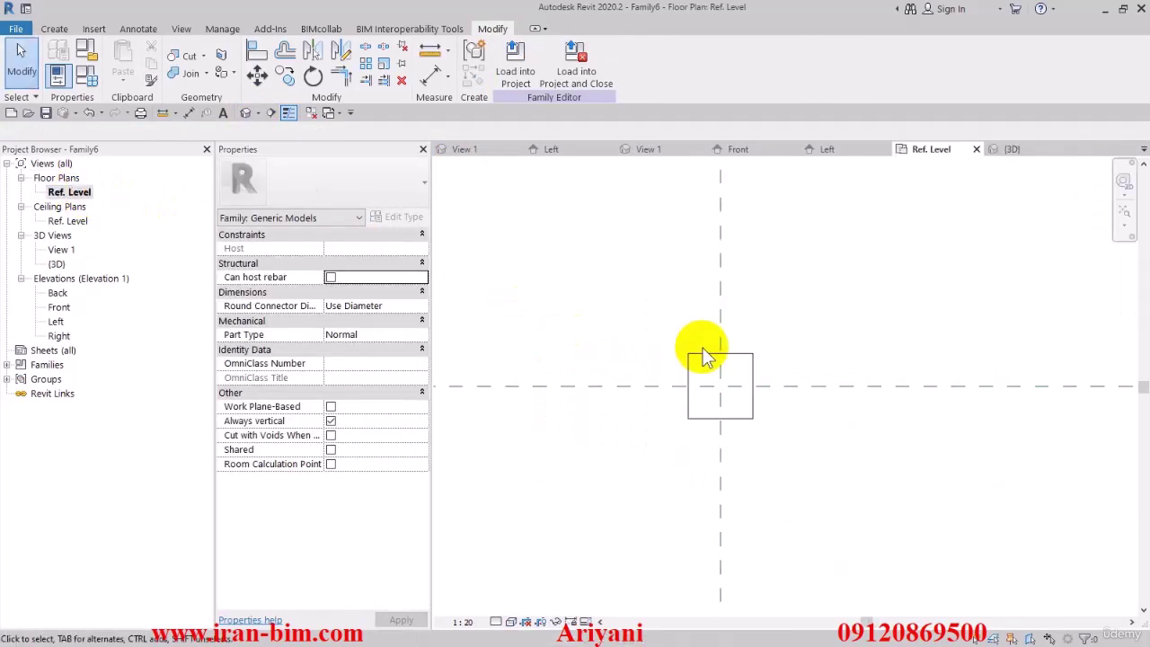
pyautogui.click(706, 352)
pyautogui.click(520, 59)
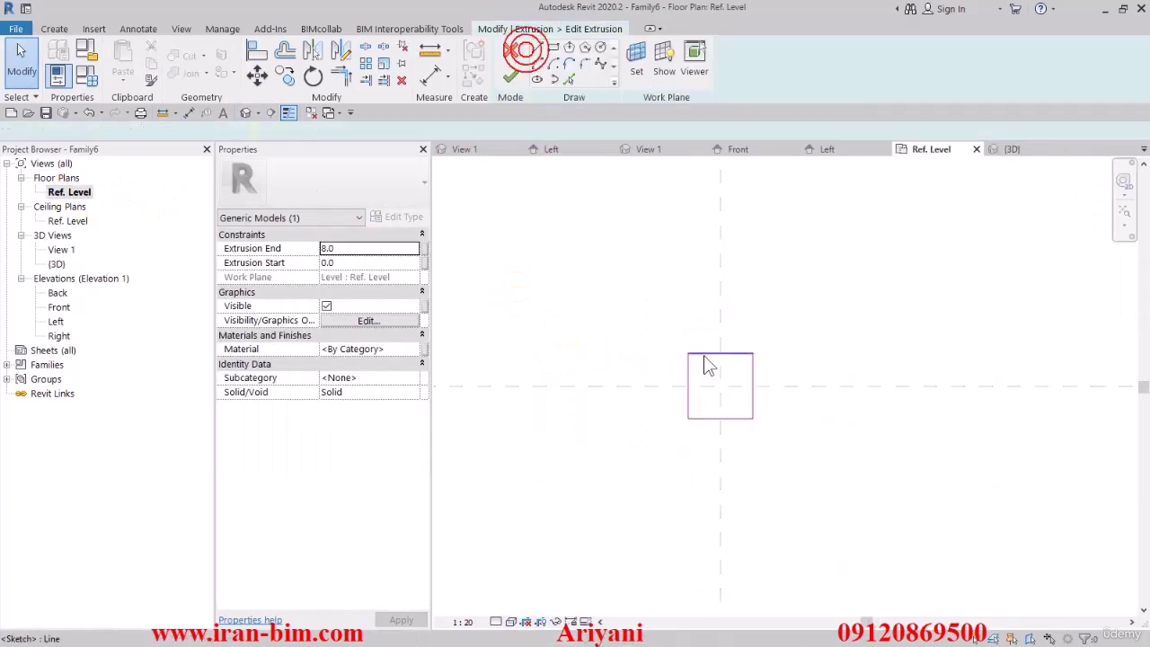
pyautogui.scroll(2, 710, 364)
pyautogui.moveTo(711, 364); pyautogui.dragTo(651, 346, button='middle')
pyautogui.click(601, 52)
pyautogui.scroll(3, 605, 380)
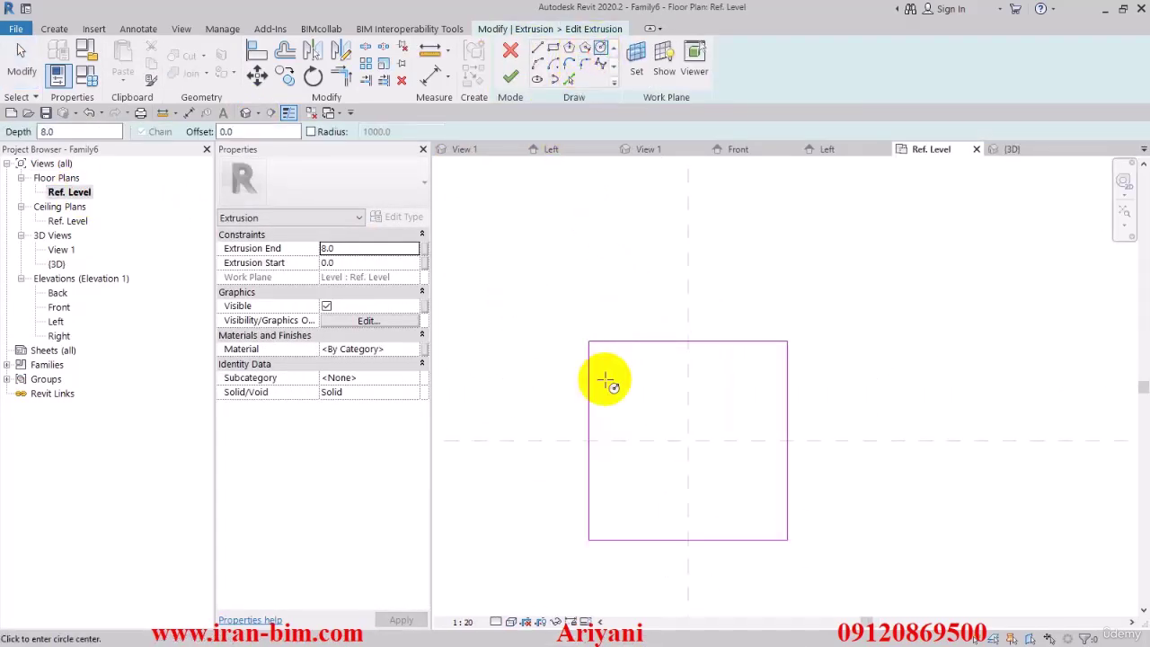
pyautogui.click(590, 448)
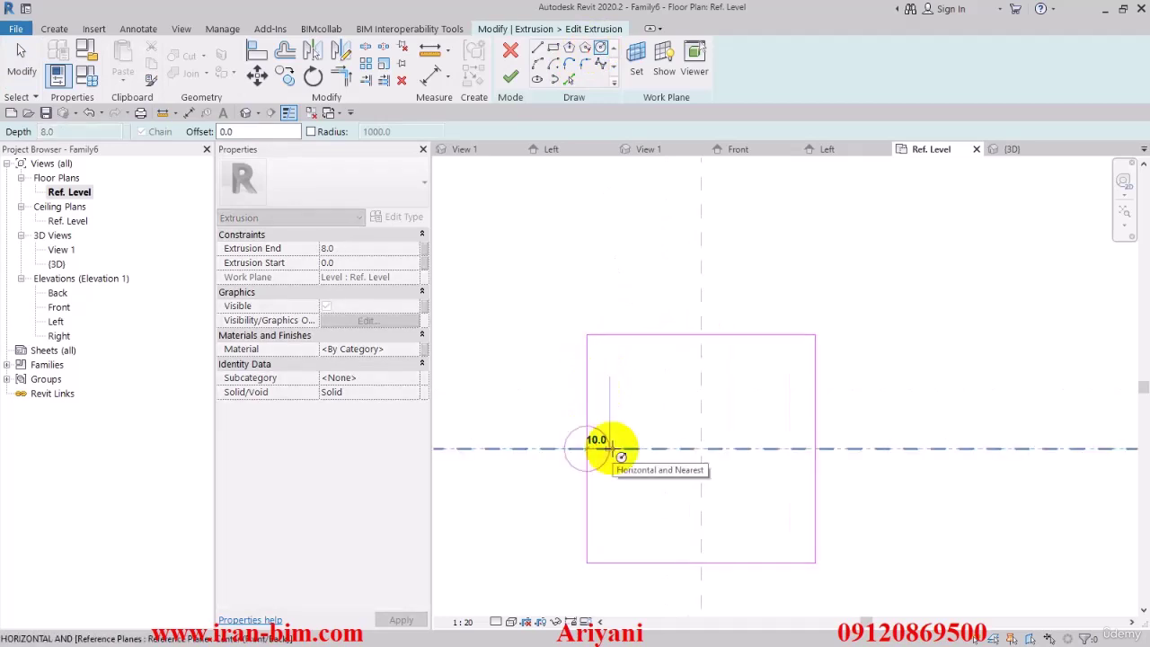
pyautogui.write('6')
pyautogui.press('Return')
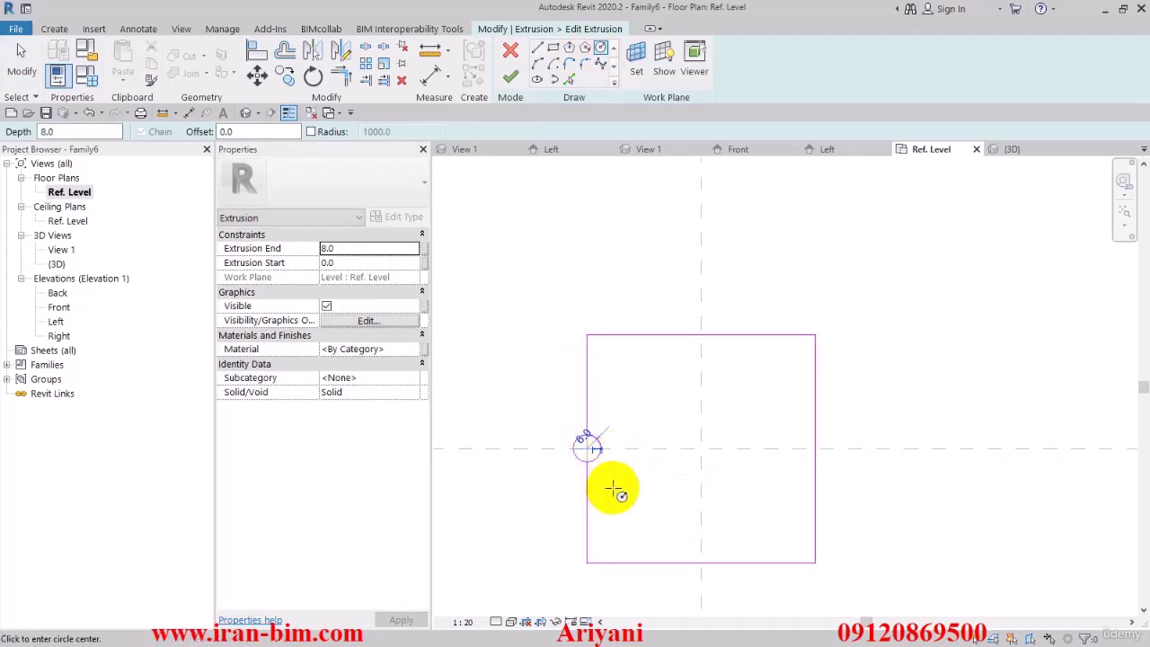
# Step: Move the circle 30 upward along the plate's left edge from its midpoint
pyautogui.press('Escape')
pyautogui.press('Escape')
pyautogui.moveTo(556, 480); pyautogui.dragTo(664, 419)
pyautogui.click(597, 440)
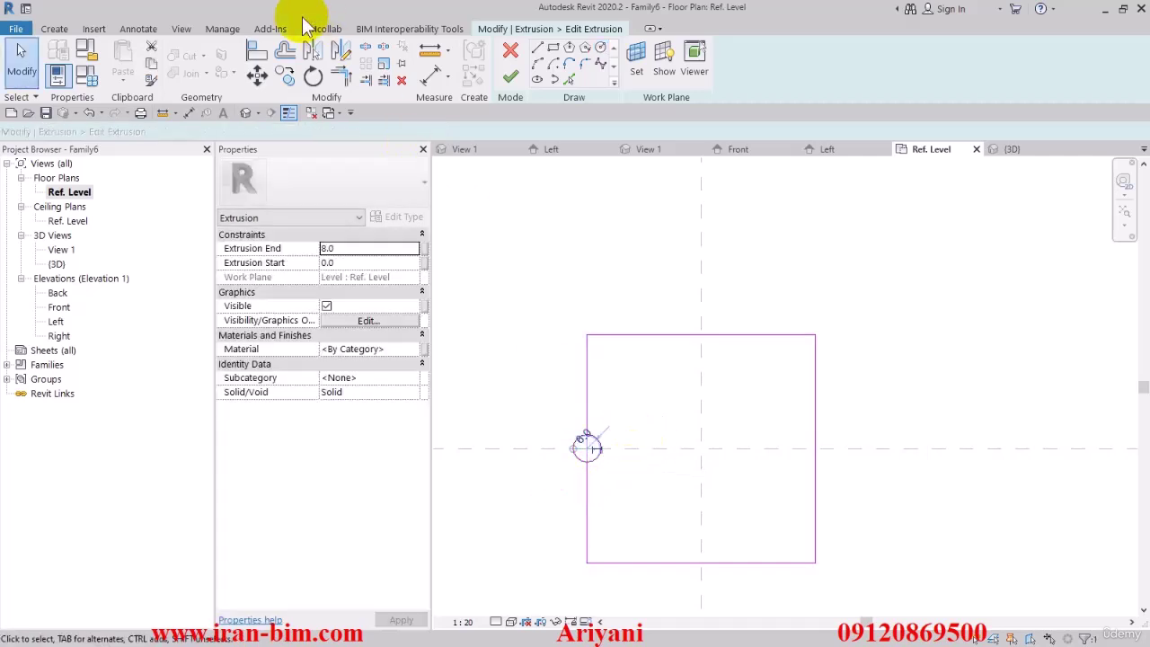
pyautogui.click(257, 76)
pyautogui.scroll(2, 533, 347)
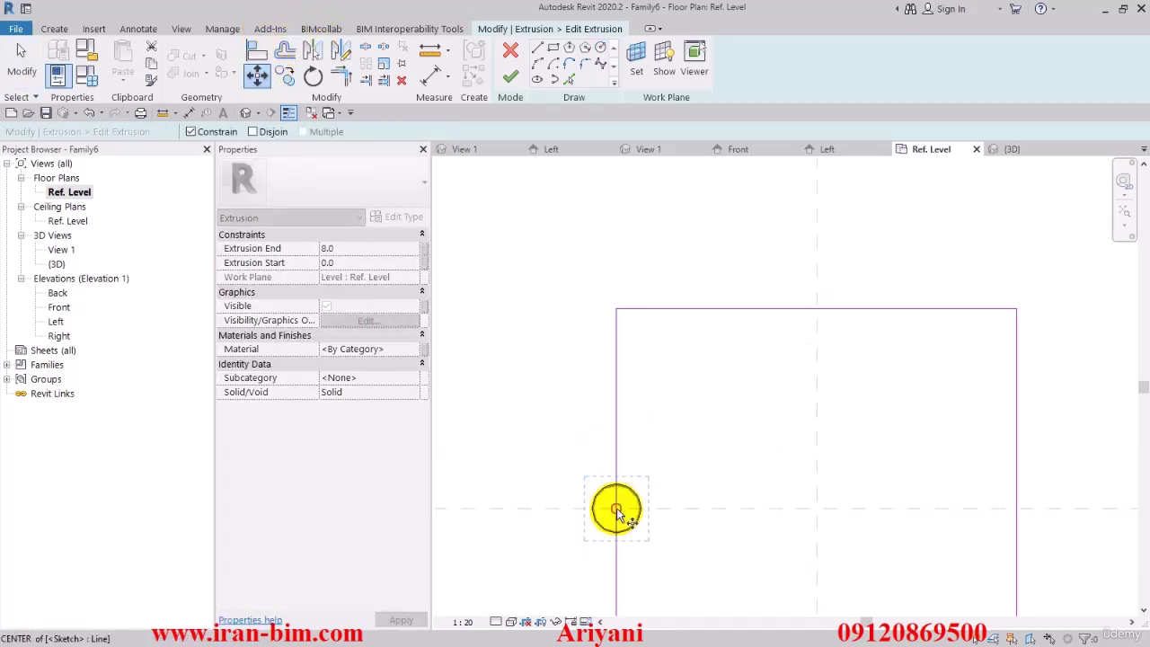
pyautogui.click(617, 509)
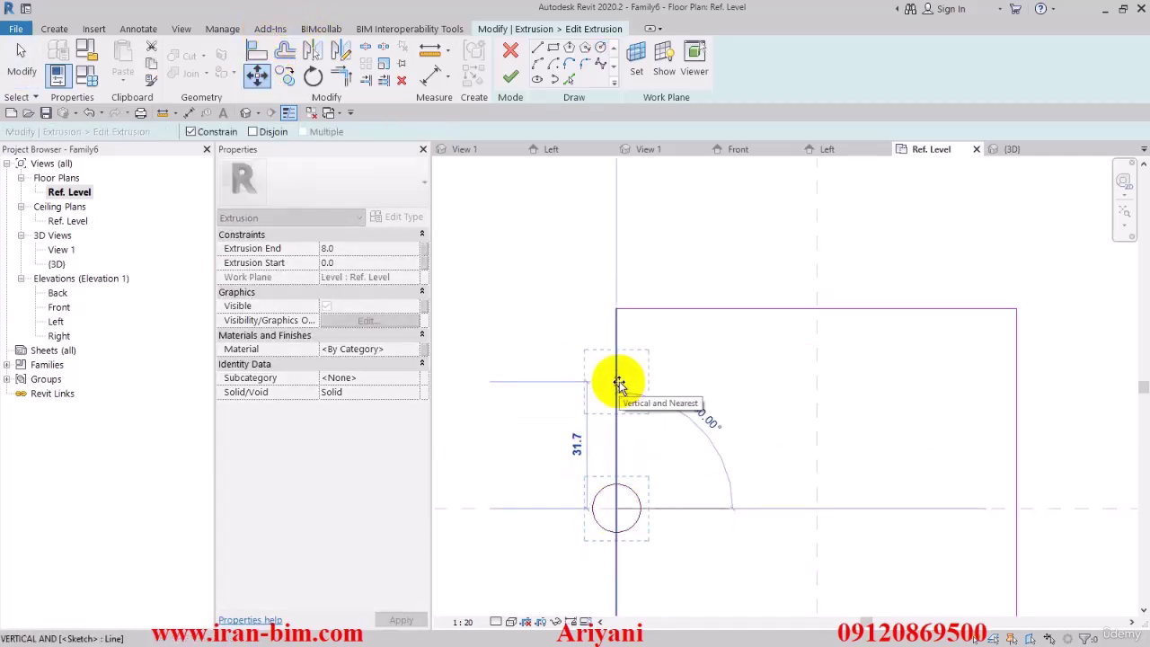
pyautogui.write('30')
pyautogui.press('Return')
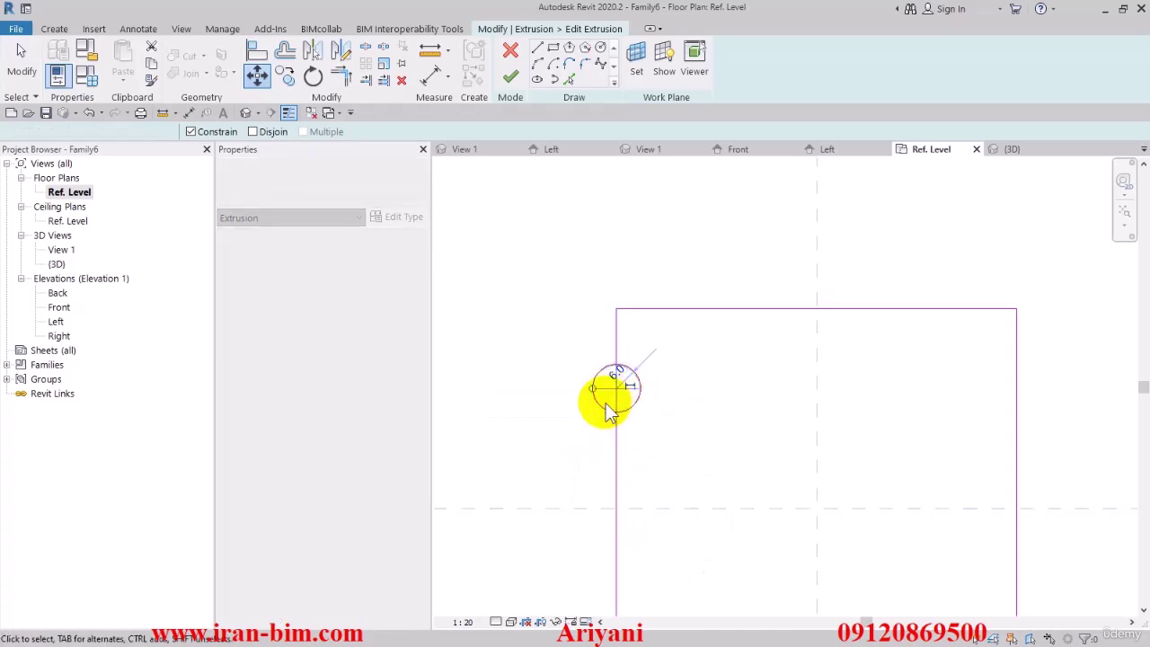
# Step: Try moving the circle 30 horizontally into the plate, and undo the move
pyautogui.click(257, 75)
pyautogui.write('30')
pyautogui.press('Return')
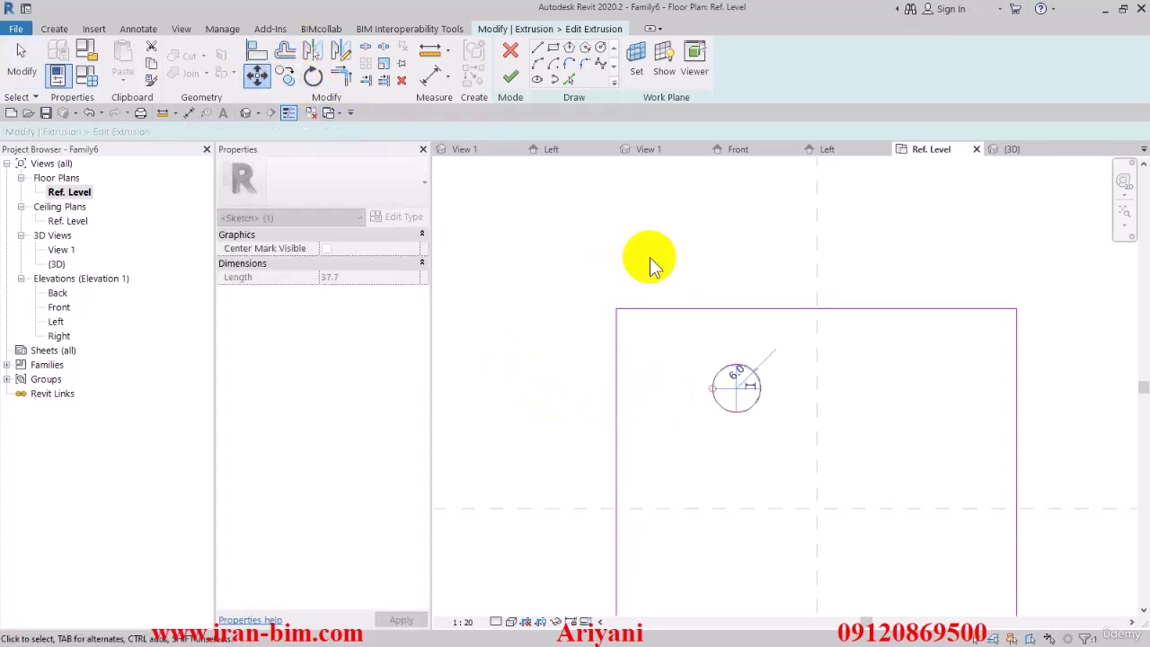
pyautogui.scroll(-1, 648, 262)
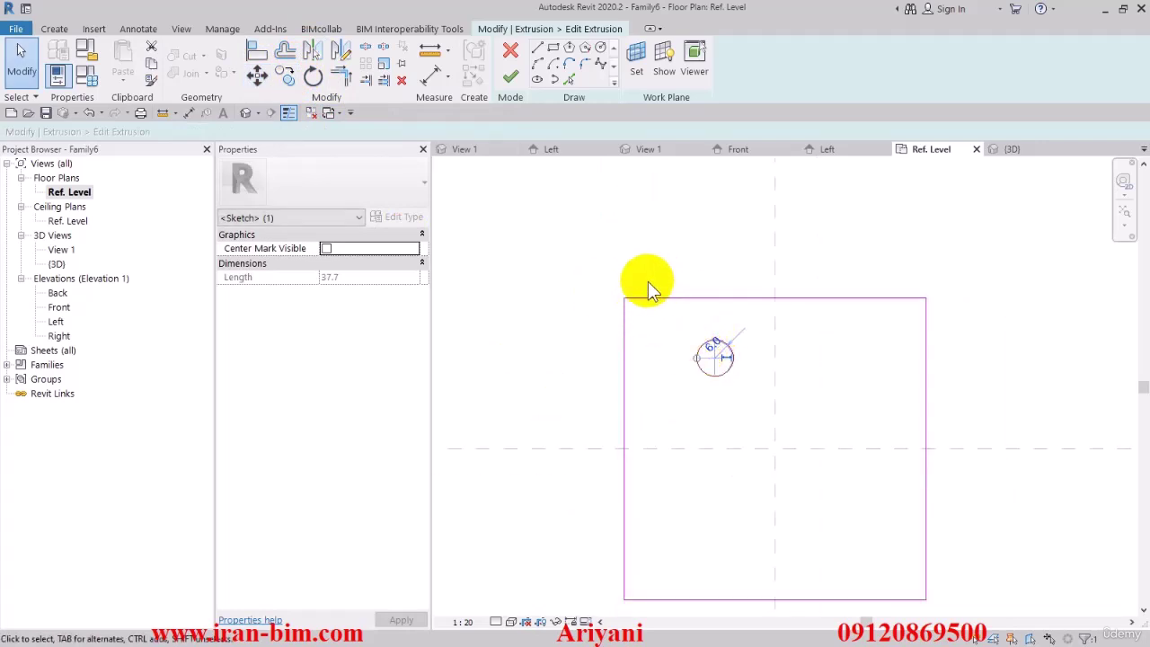
pyautogui.moveTo(643, 290); pyautogui.dragTo(628, 293, button='middle')
pyautogui.hotkey('ctrl', 'z')
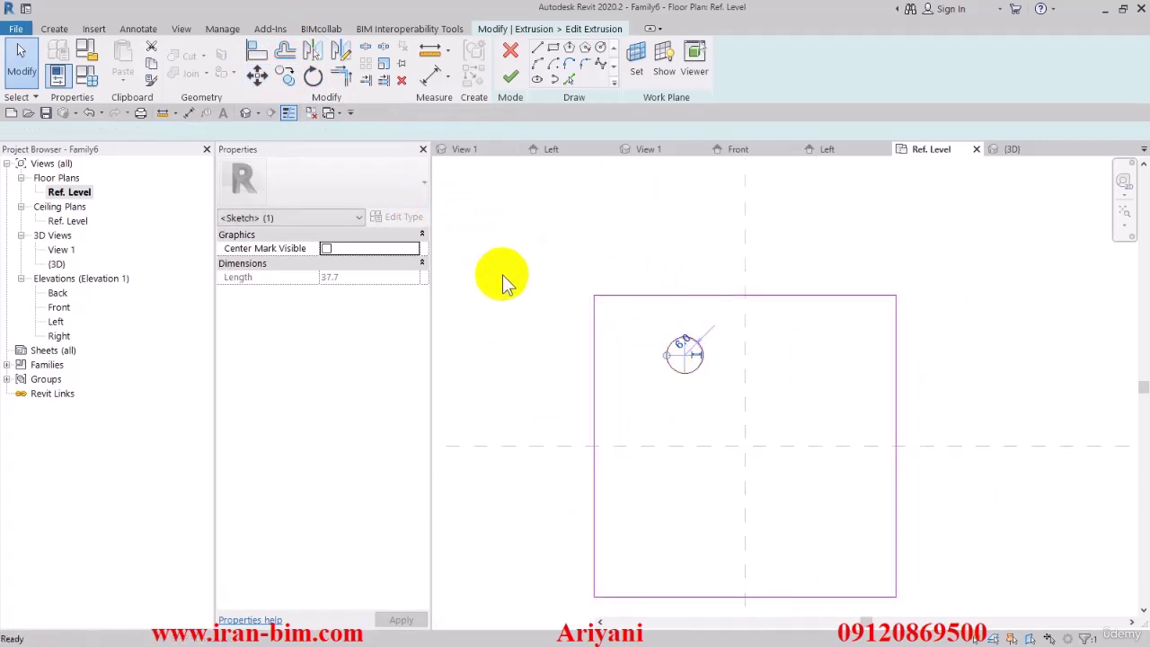
# Step: Move the circle horizontally from the plate's left edge into its upper-left area, closer to the edge than before
pyautogui.scroll(1, 525, 255)
pyautogui.click(602, 376)
pyautogui.click(262, 75)
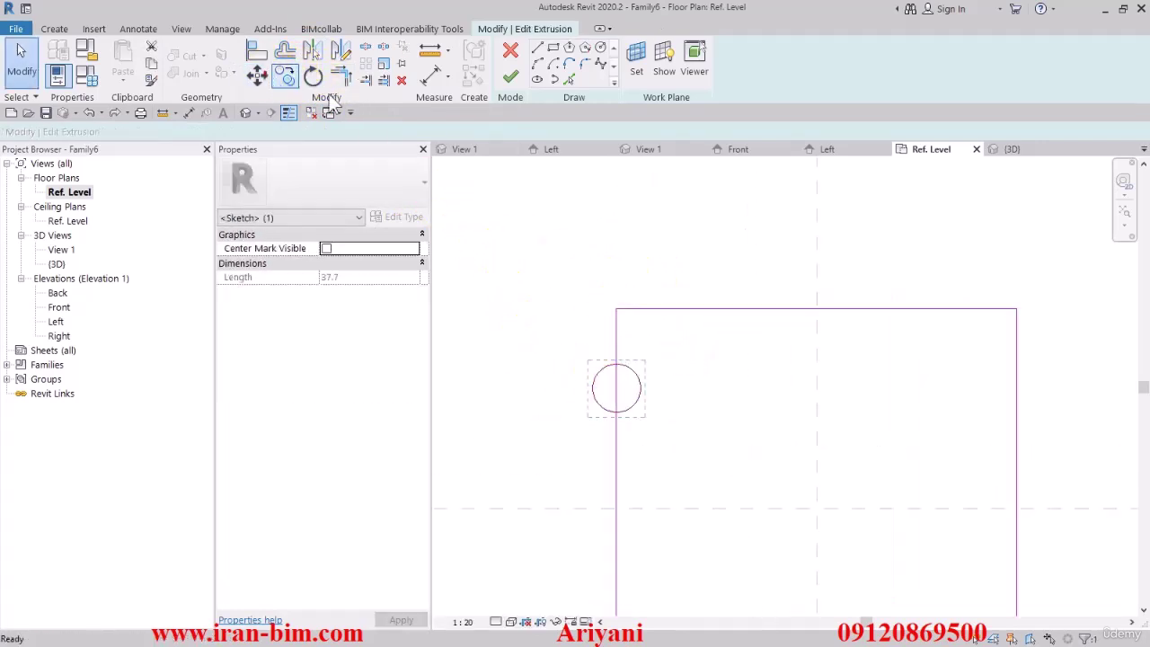
pyautogui.click(604, 192)
pyautogui.click(693, 204)
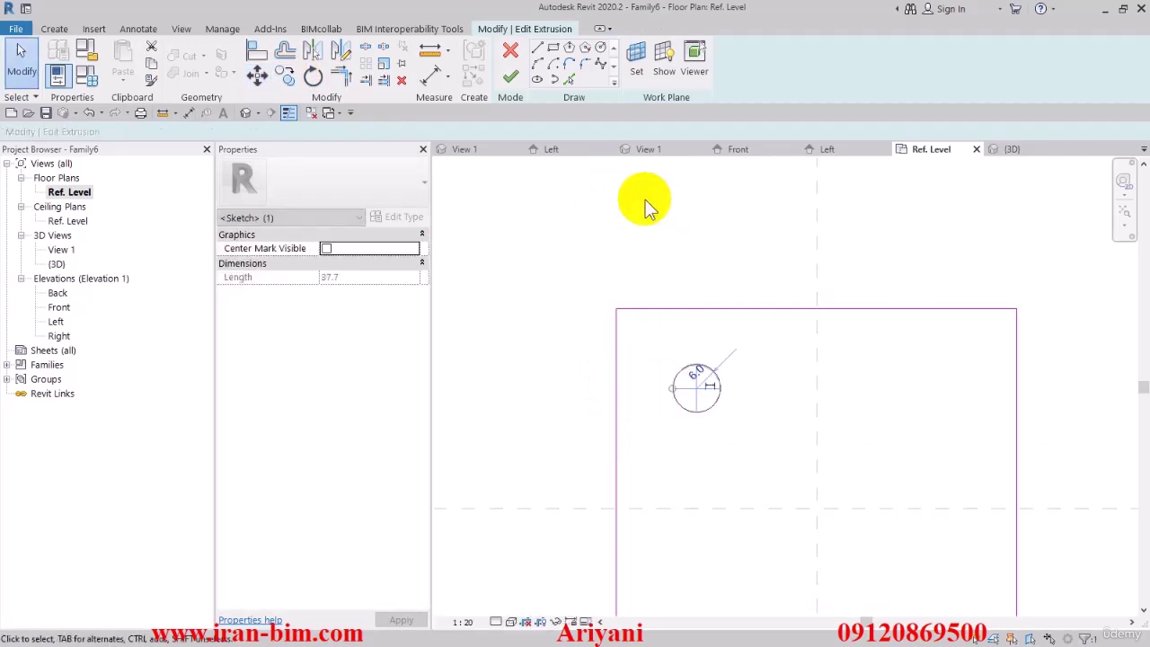
# Step: Mirror the circle about the vertical reference plane and both circles about the horizontal one, and finish the plate's sketch with four holes
pyautogui.scroll(-1, 629, 238)
pyautogui.click(290, 56)
pyautogui.click(759, 256)
pyautogui.moveTo(647, 249); pyautogui.dragTo(842, 398)
pyautogui.click(647, 312)
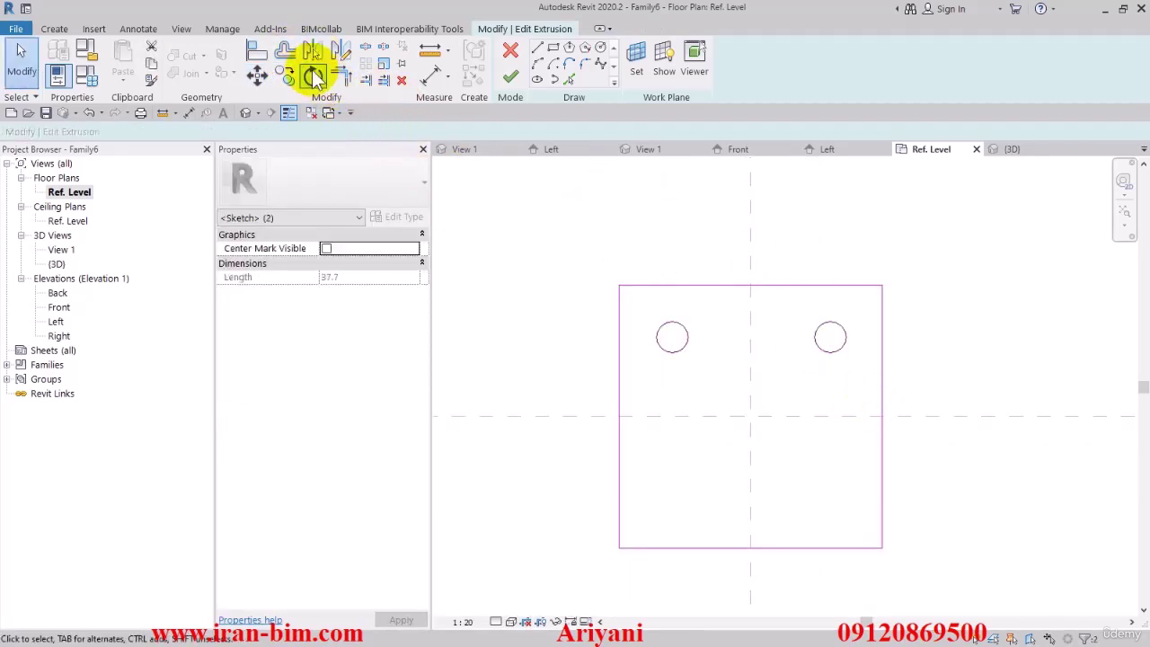
pyautogui.click(313, 56)
pyautogui.click(562, 418)
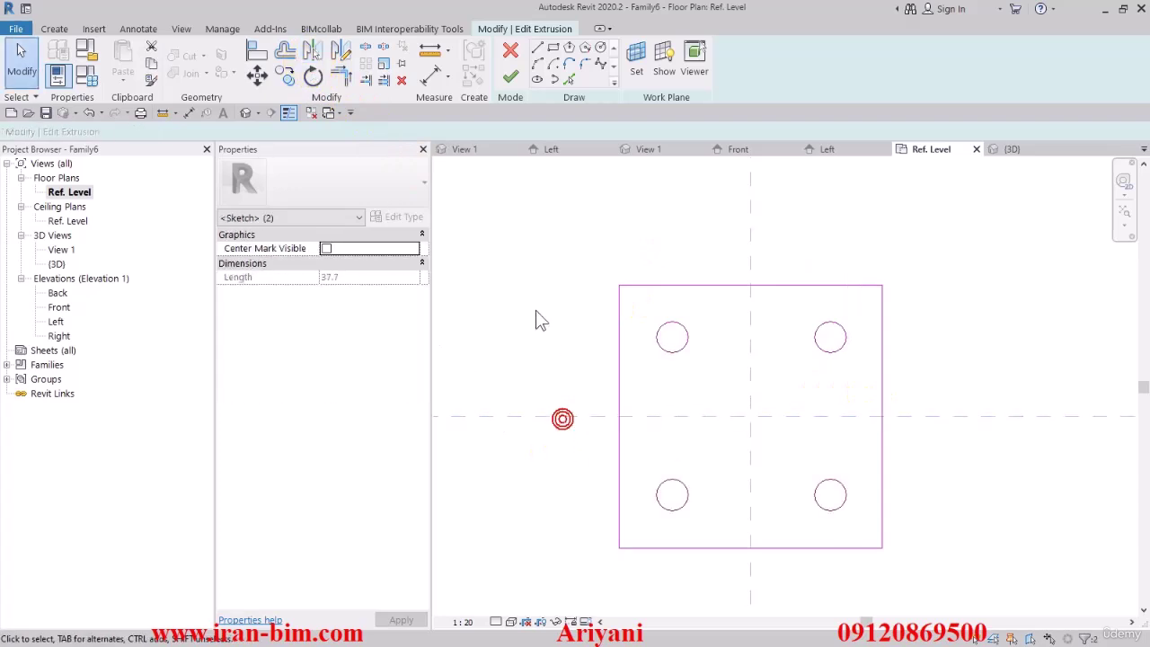
pyautogui.click(510, 76)
# Step: Display the perforated plate in the 3D view and look at its extrusion properties
pyautogui.click(249, 113)
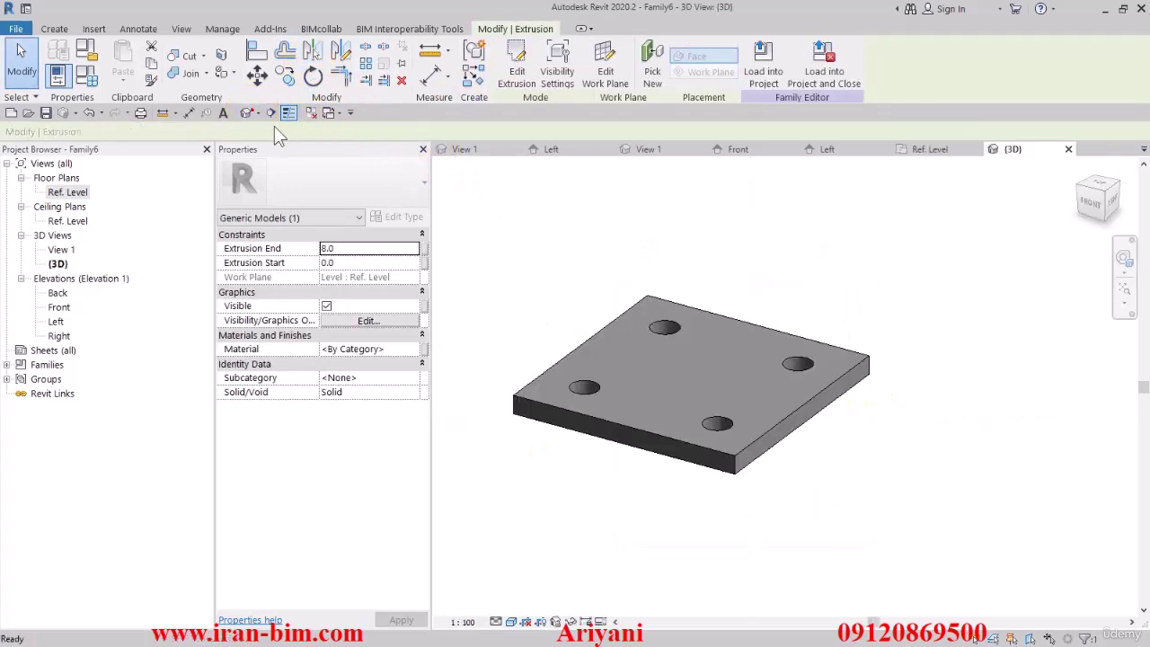
pyautogui.click(584, 267)
pyautogui.moveTo(558, 271); pyautogui.dragTo(582, 263, button='middle')
pyautogui.click(619, 350)
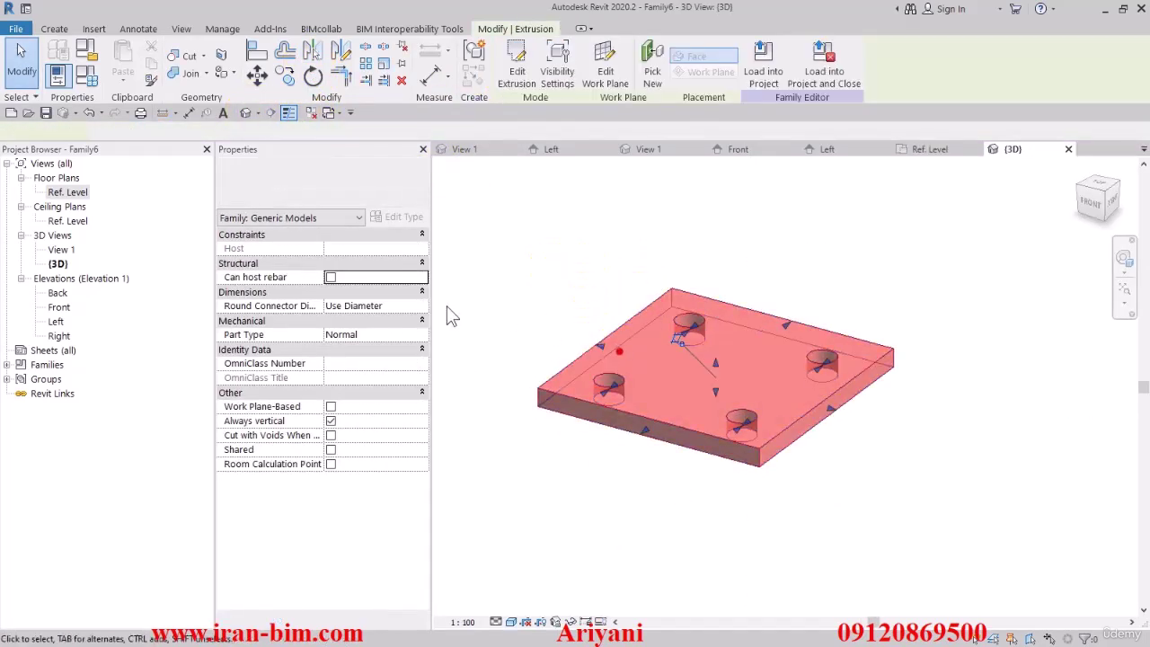
pyautogui.click(360, 253)
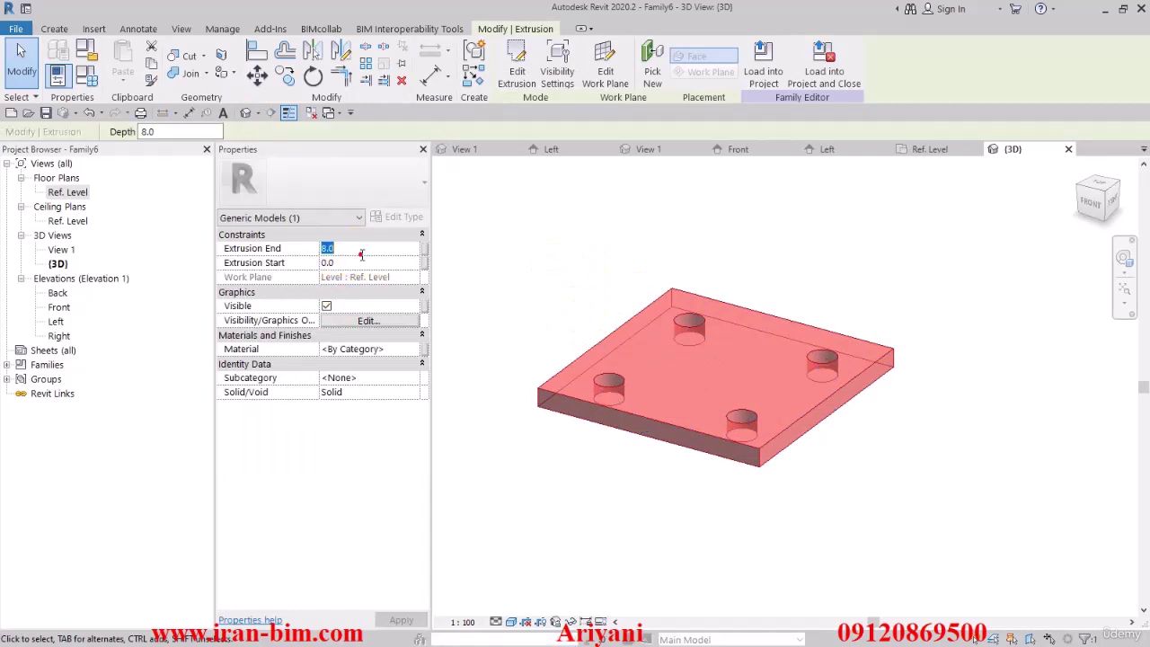
pyautogui.click(567, 240)
# Step: In the Front elevation, start a revolve and draw a boundary line 60 down the centre plane from the plate's underside
pyautogui.doubleClick(67, 192)
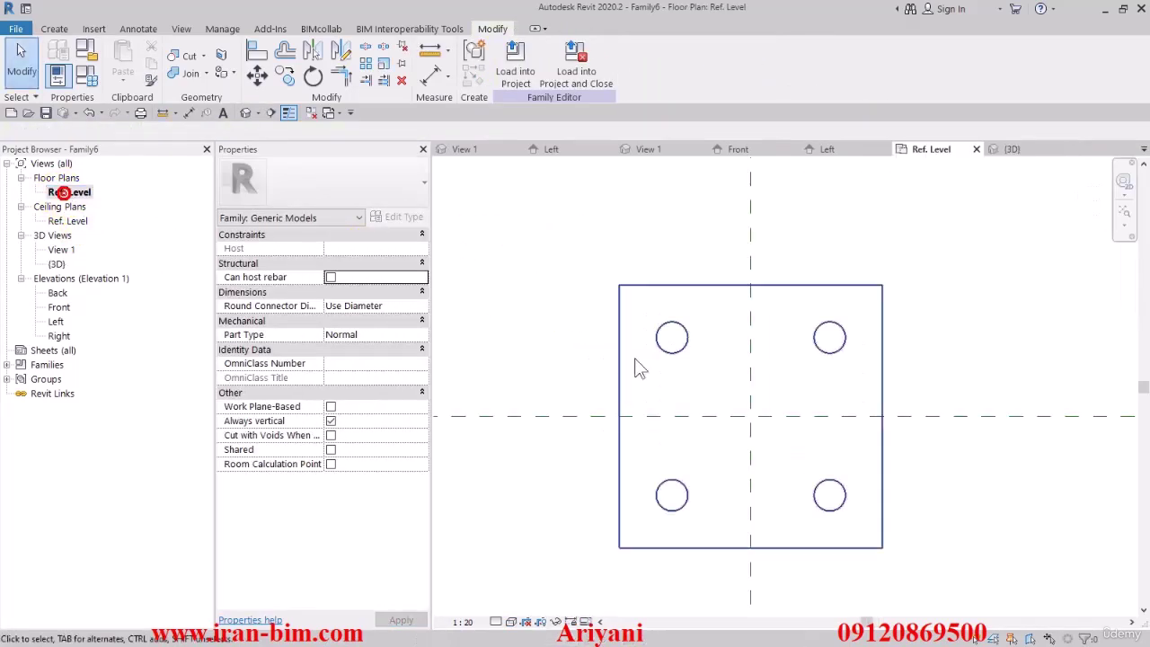
pyautogui.doubleClick(58, 308)
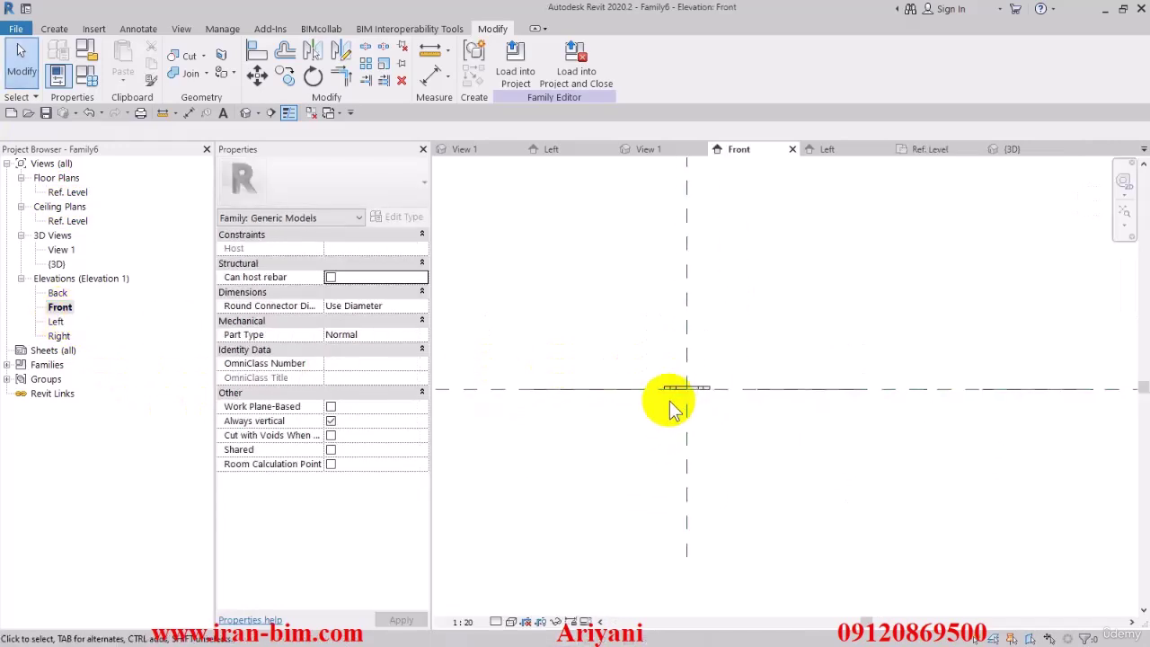
pyautogui.scroll(3, 672, 397)
pyautogui.click(55, 29)
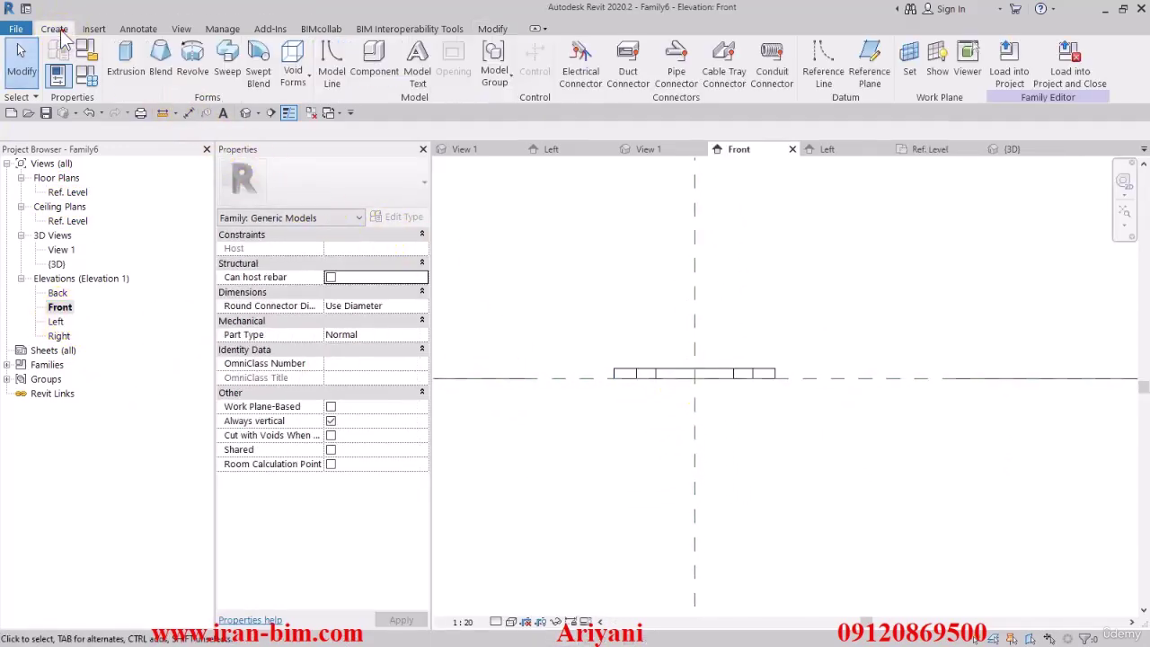
pyautogui.click(192, 71)
pyautogui.click(671, 49)
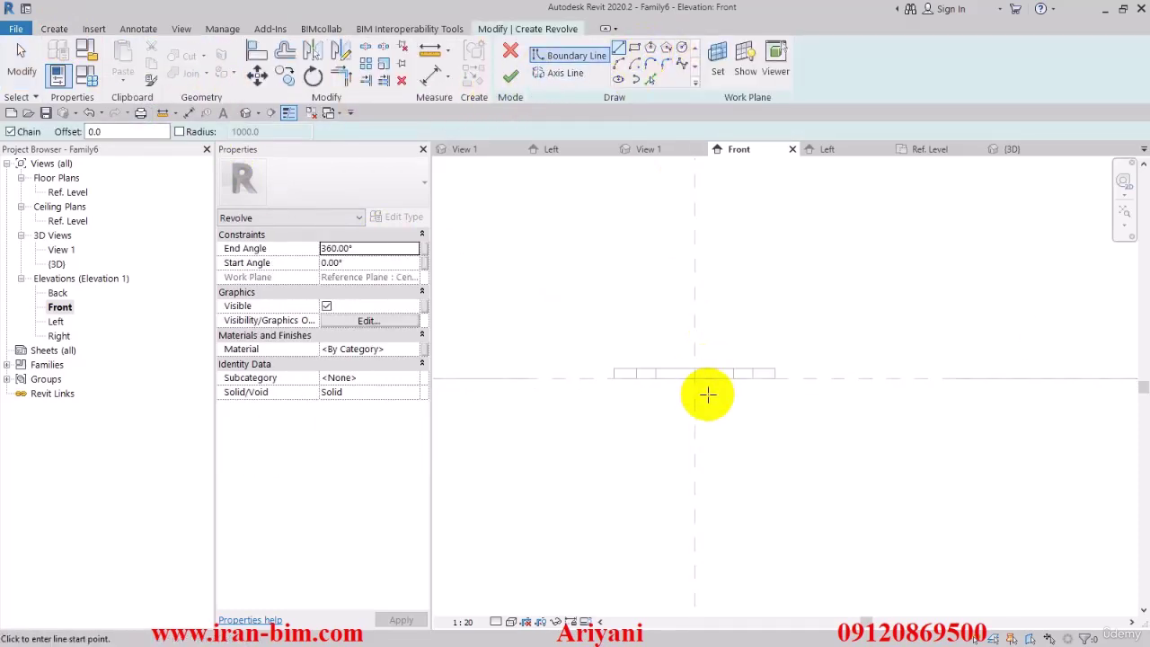
pyautogui.click(695, 378)
pyautogui.click(697, 462)
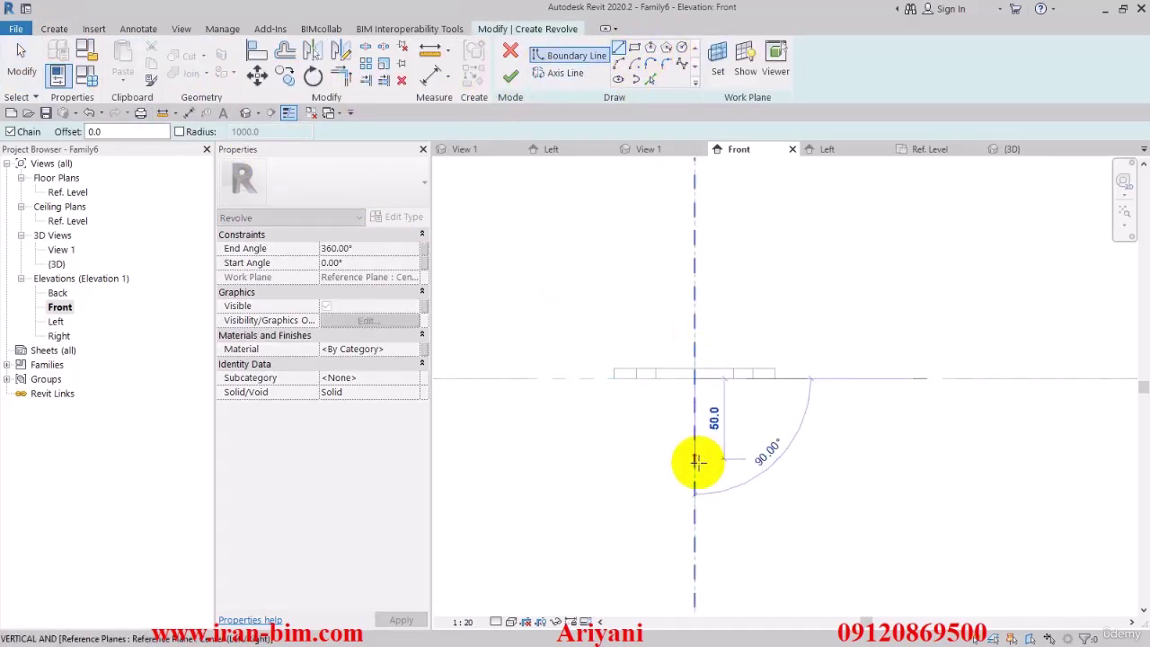
pyautogui.click(696, 475)
# Step: Add a horizontal boundary line 20 long outward from the lower end of the vertical line
pyautogui.scroll(3, 701, 474)
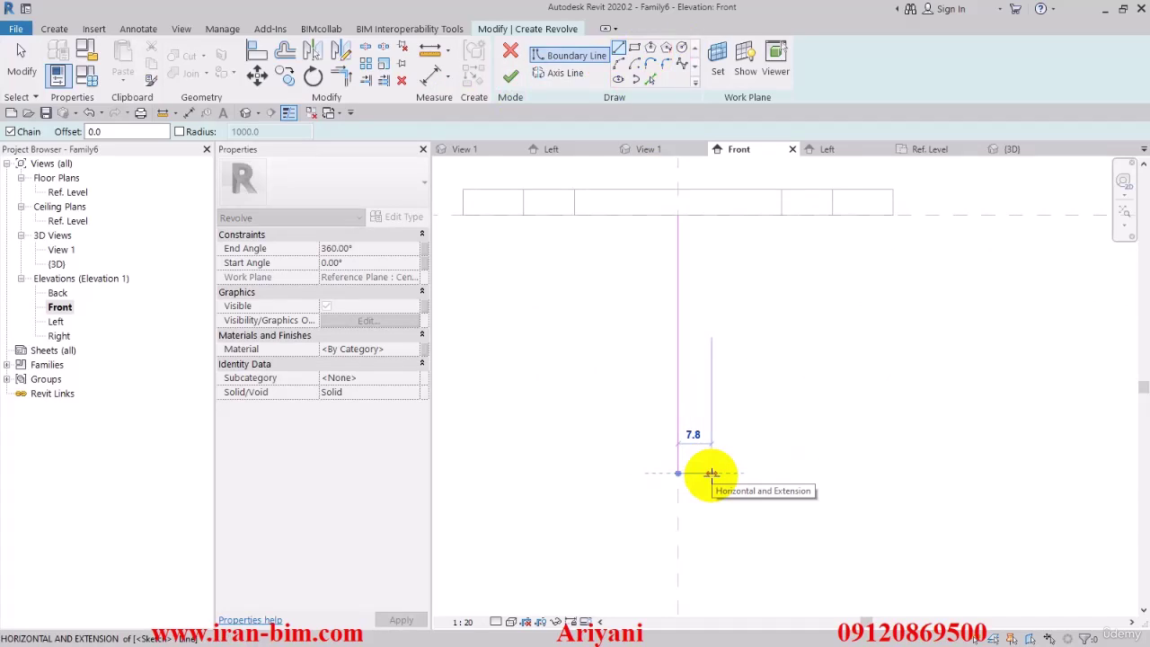
pyautogui.write('20')
pyautogui.press('Return')
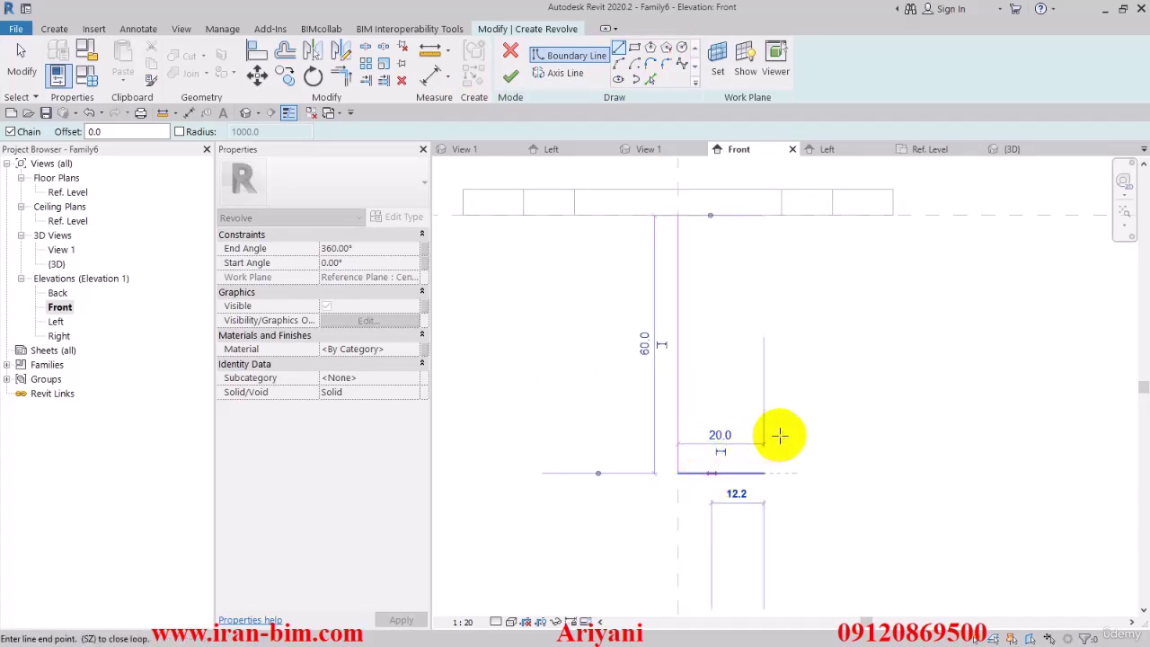
pyautogui.press('Escape')
pyautogui.press('Escape')
pyautogui.scroll(-2, 751, 467)
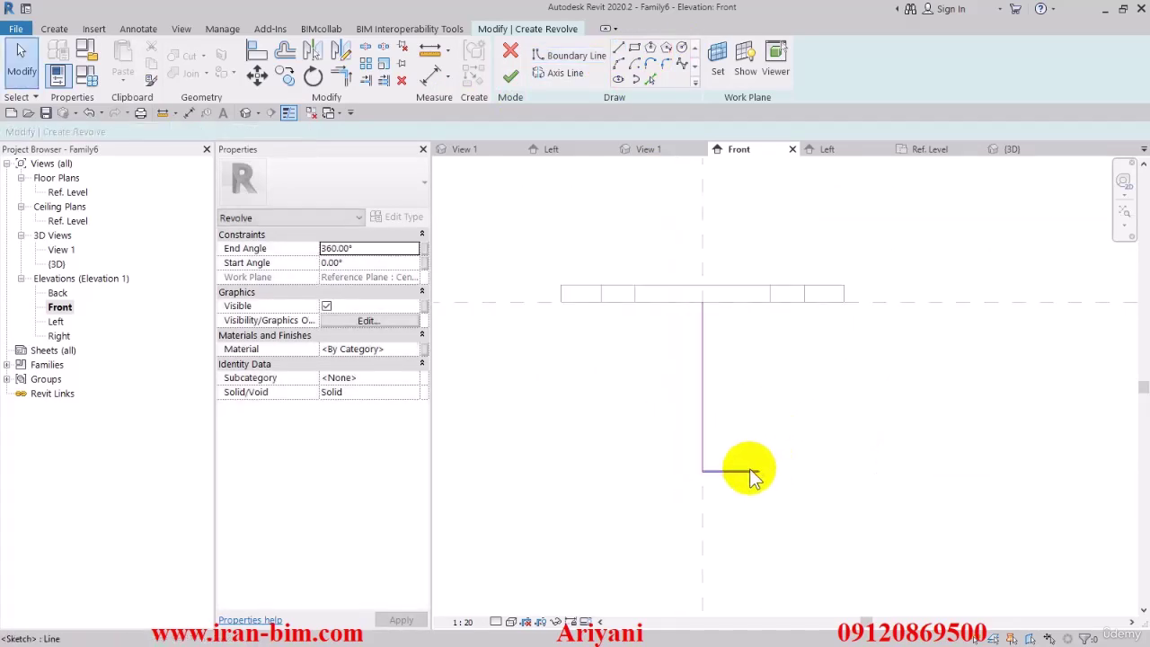
# Step: Continue the profile upward to 10 below the plate, 5 outward, and 10 up to the plate's underside
pyautogui.click(621, 54)
pyautogui.scroll(3, 752, 464)
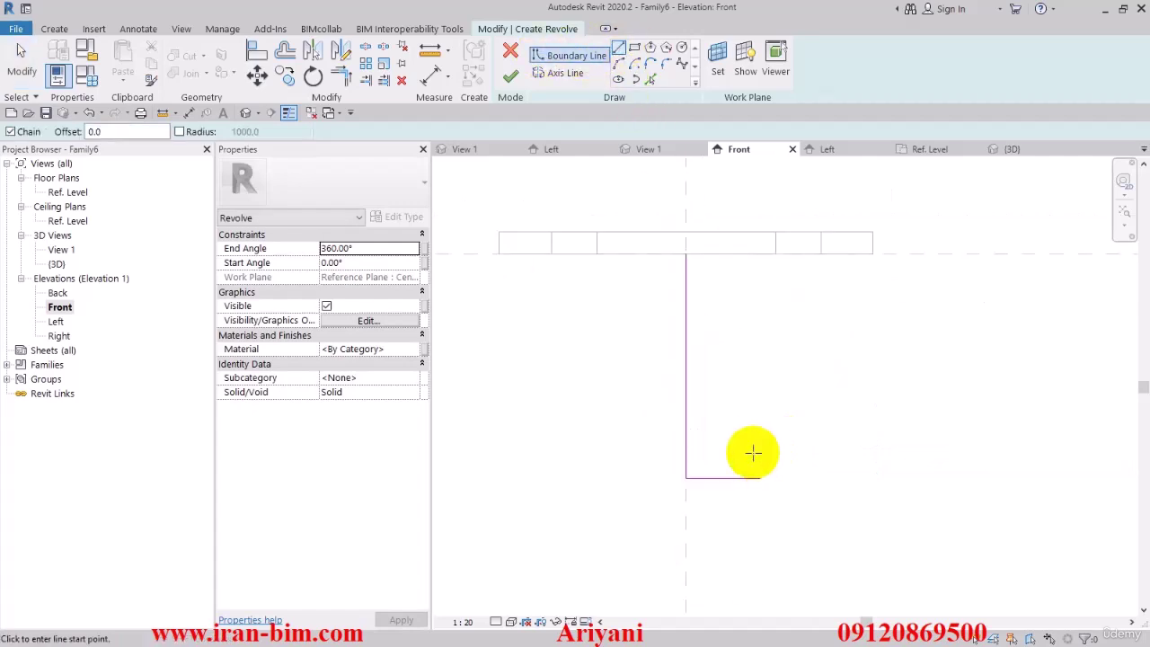
pyautogui.click(762, 475)
pyautogui.moveTo(766, 277); pyautogui.dragTo(732, 372, button='middle')
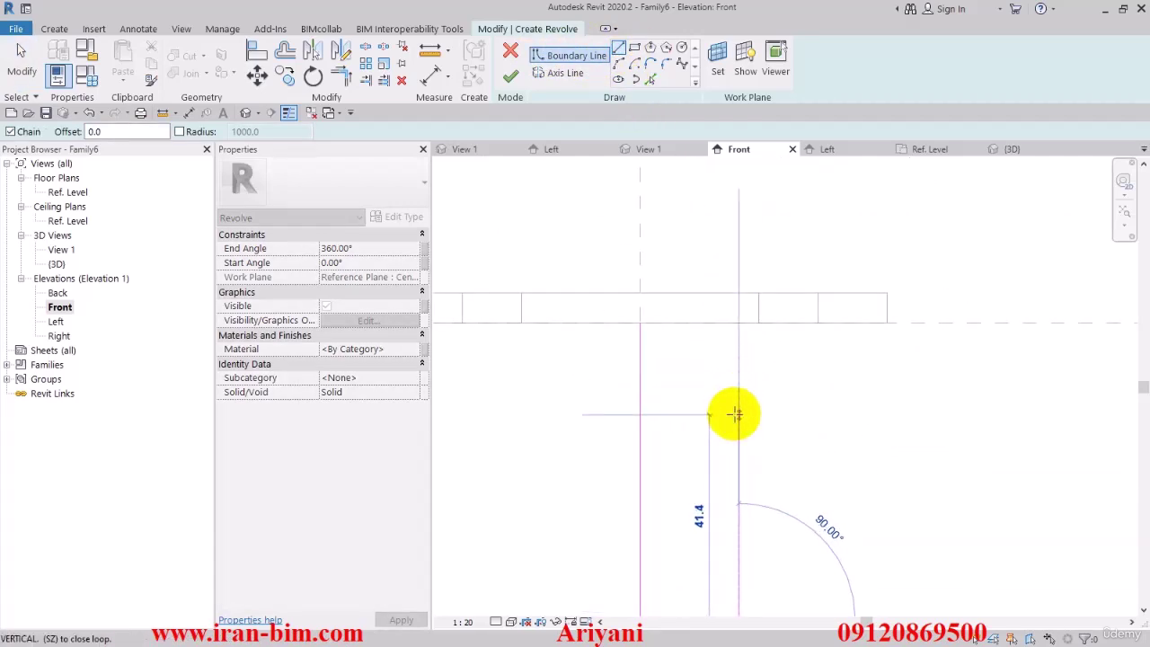
pyautogui.click(738, 372)
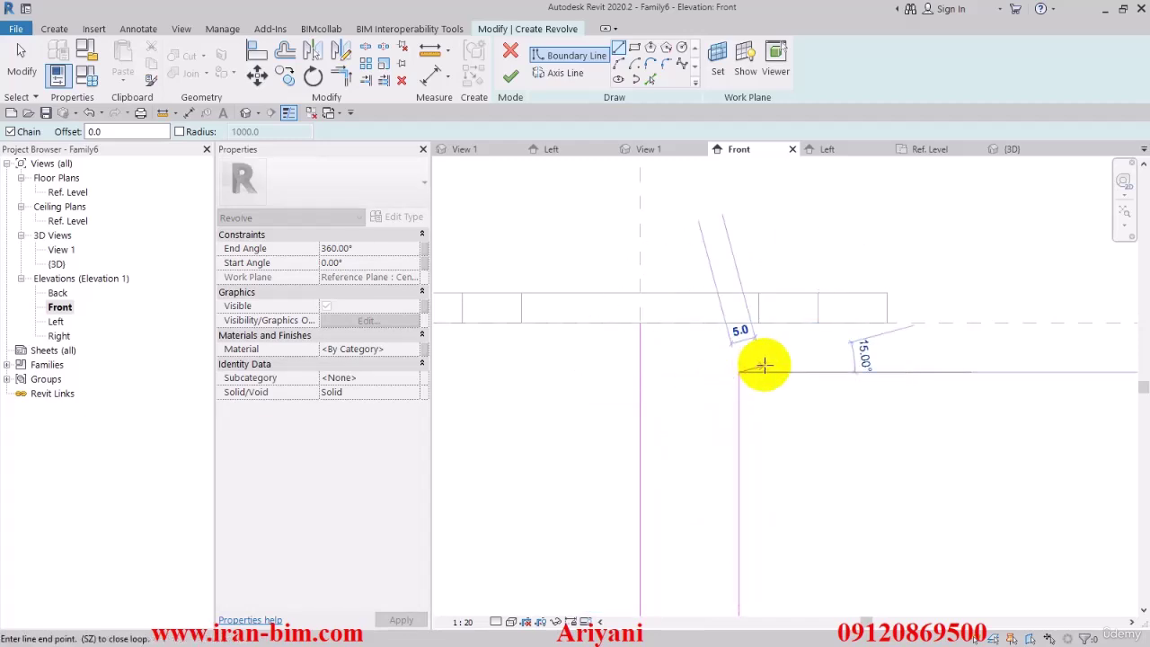
pyautogui.click(762, 371)
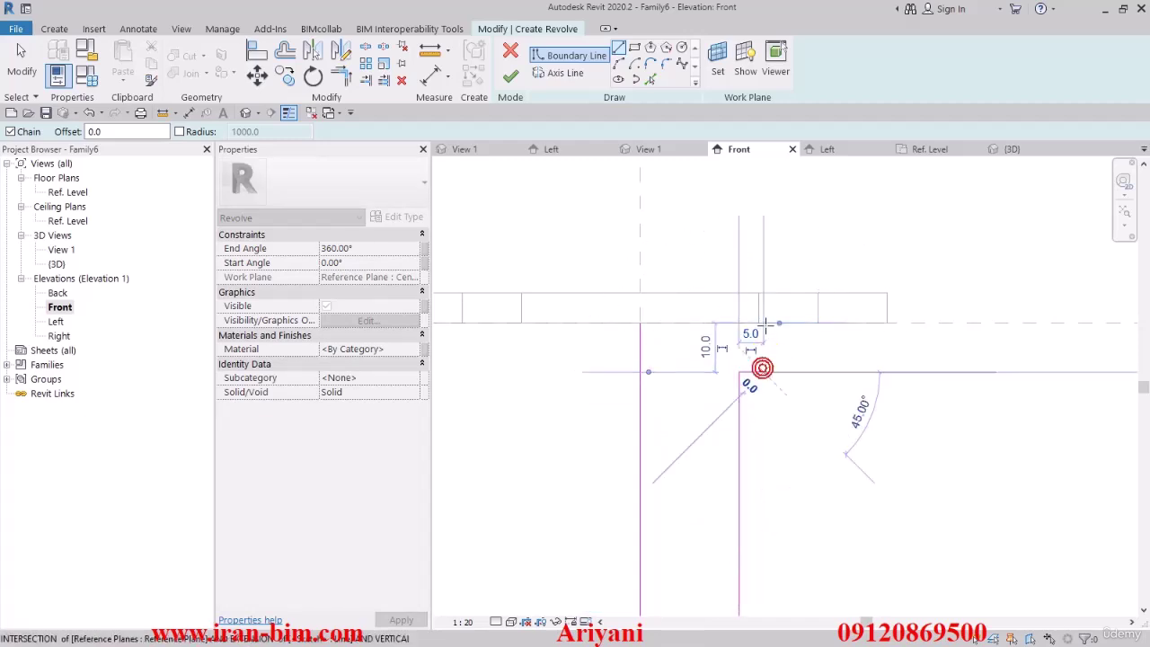
pyautogui.click(763, 324)
pyautogui.press('Escape')
pyautogui.press('Escape')
# Step: Increase the distance of the profile's short upper vertical line from the centre plane to widen the collar
pyautogui.click(704, 397)
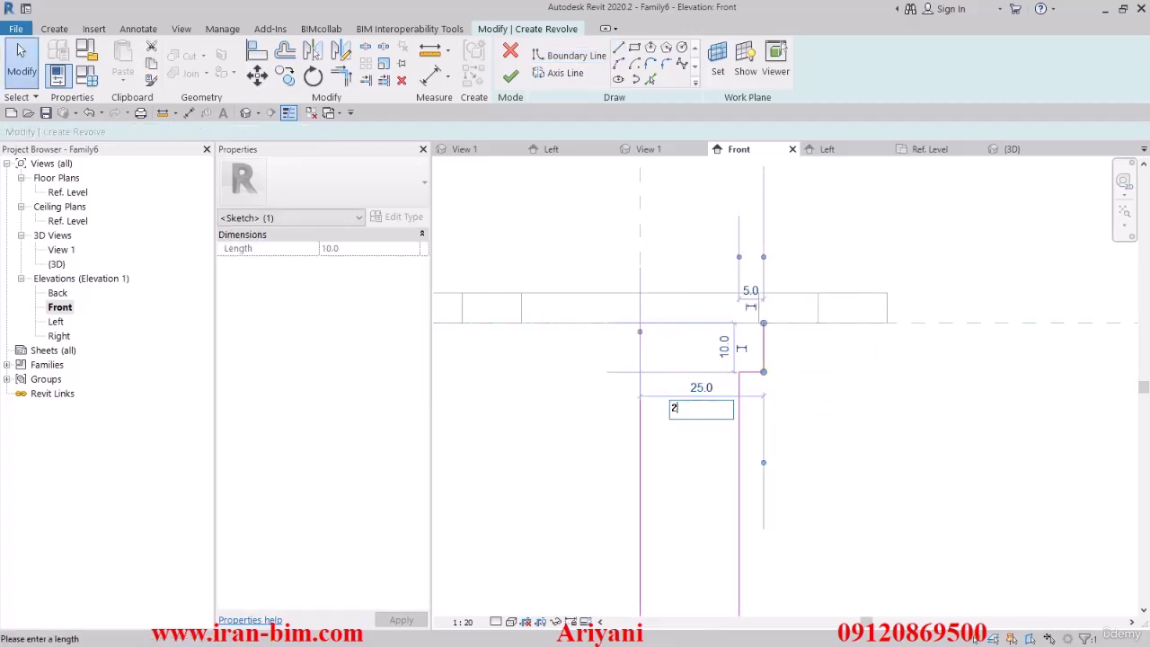
pyautogui.click(816, 422)
pyautogui.click(724, 452)
pyautogui.click(737, 453)
pyautogui.scroll(-2, 756, 440)
pyautogui.moveTo(790, 481); pyautogui.dragTo(809, 419, button='middle')
# Step: Draw the revolve's axis line along the centre plane and try to finish the sketch
pyautogui.click(559, 73)
pyautogui.click(680, 279)
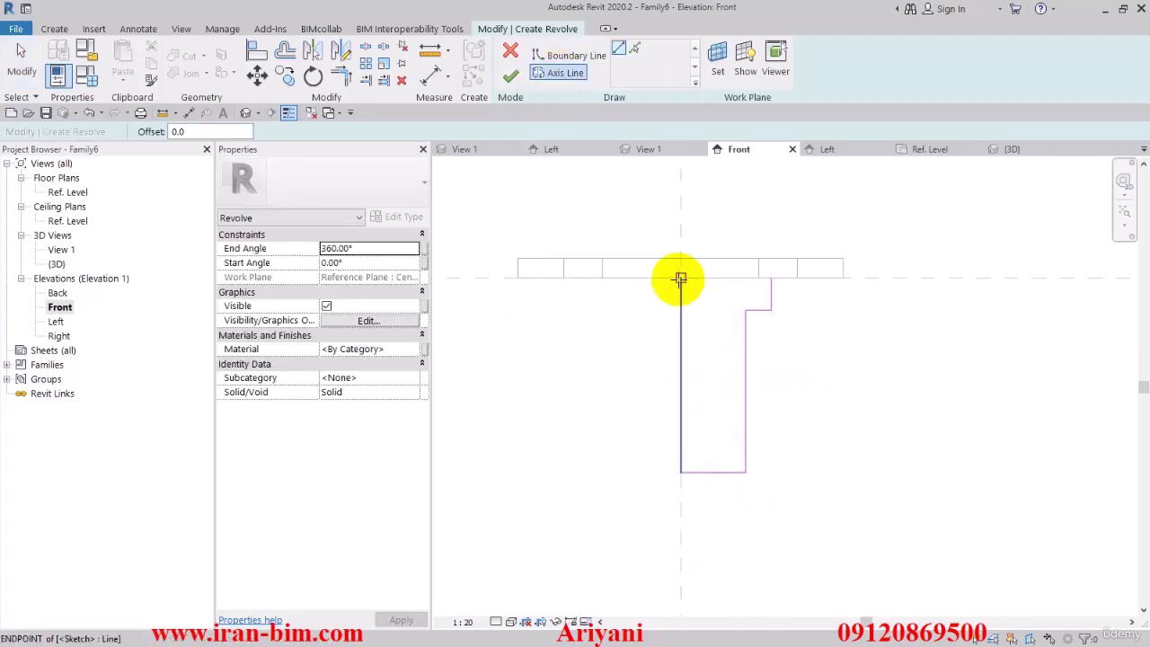
pyautogui.click(680, 278)
pyautogui.click(682, 381)
pyautogui.click(512, 79)
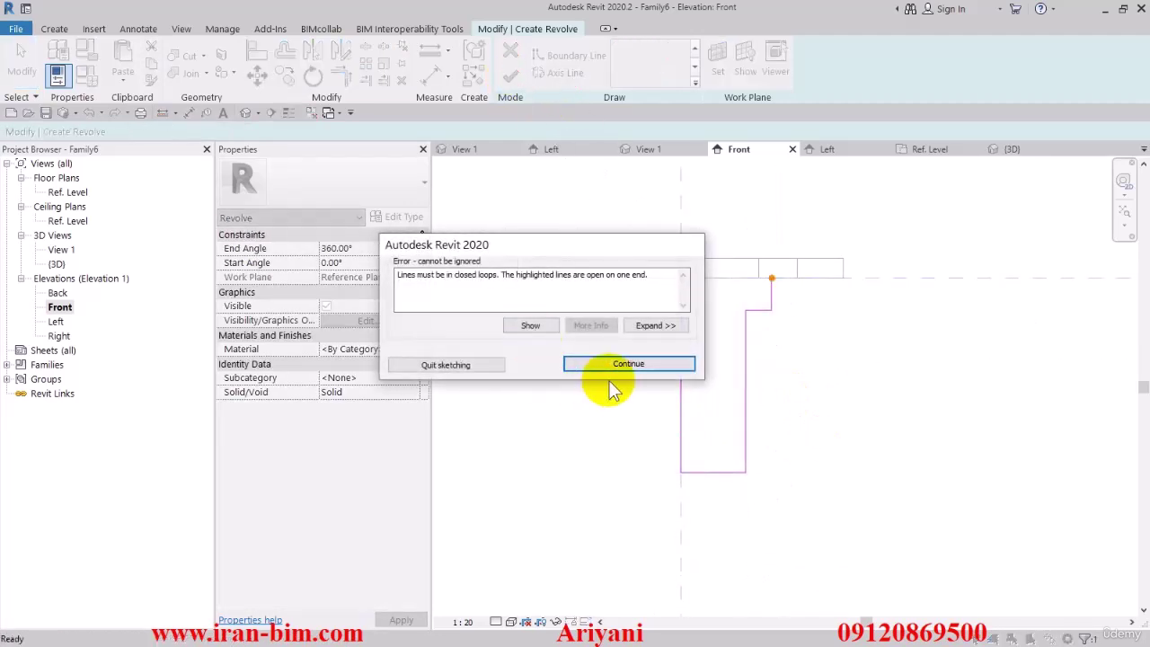
pyautogui.click(620, 366)
# Step: Close the profile with a horizontal boundary line along the plate's underside and finish the 360° revolve
pyautogui.click(571, 56)
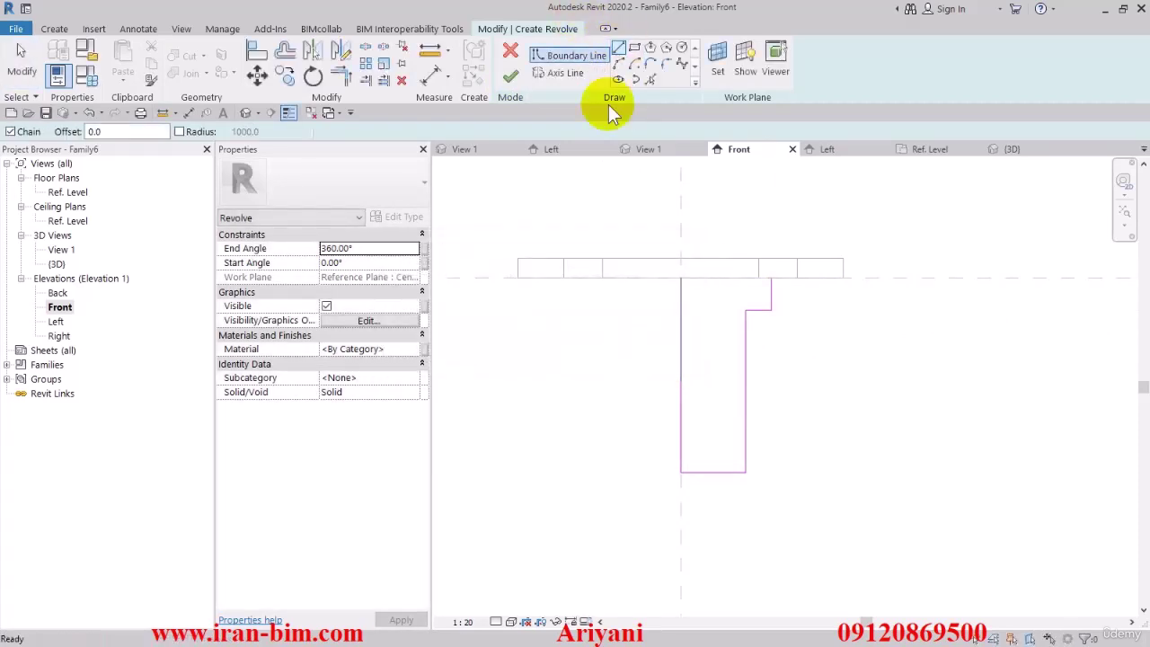
pyautogui.click(681, 278)
pyautogui.click(771, 278)
pyautogui.click(511, 77)
pyautogui.click(544, 413)
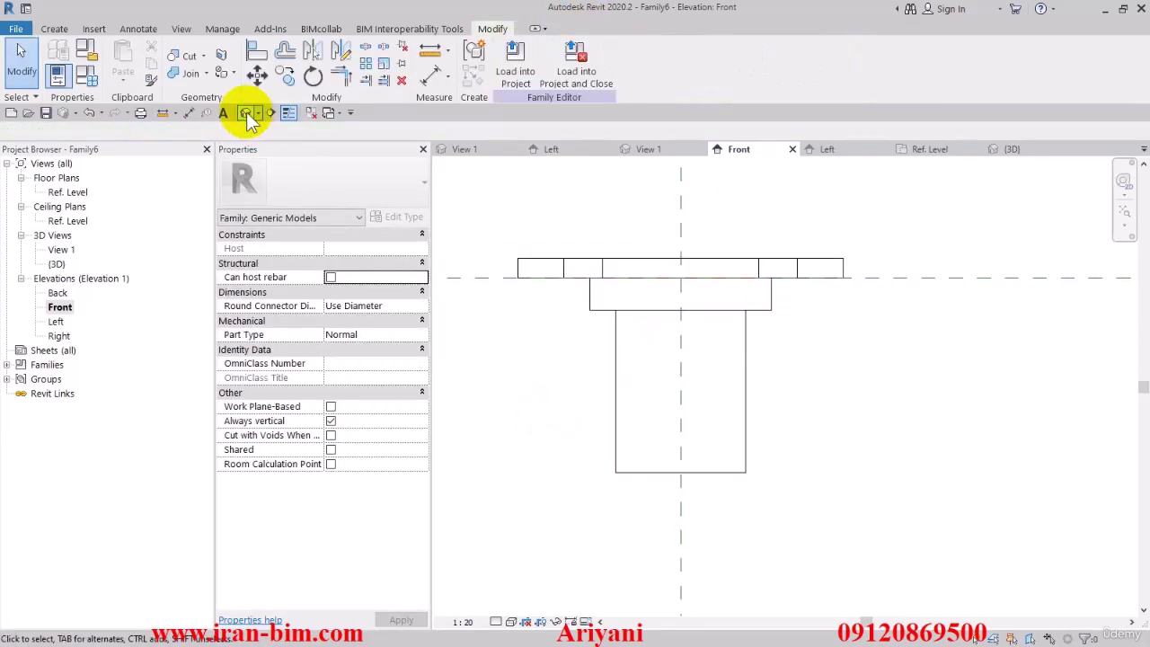
# Step: Measure the lower cylinder's width and inspect the plate and revolved stem from below in 3D
pyautogui.click(430, 49)
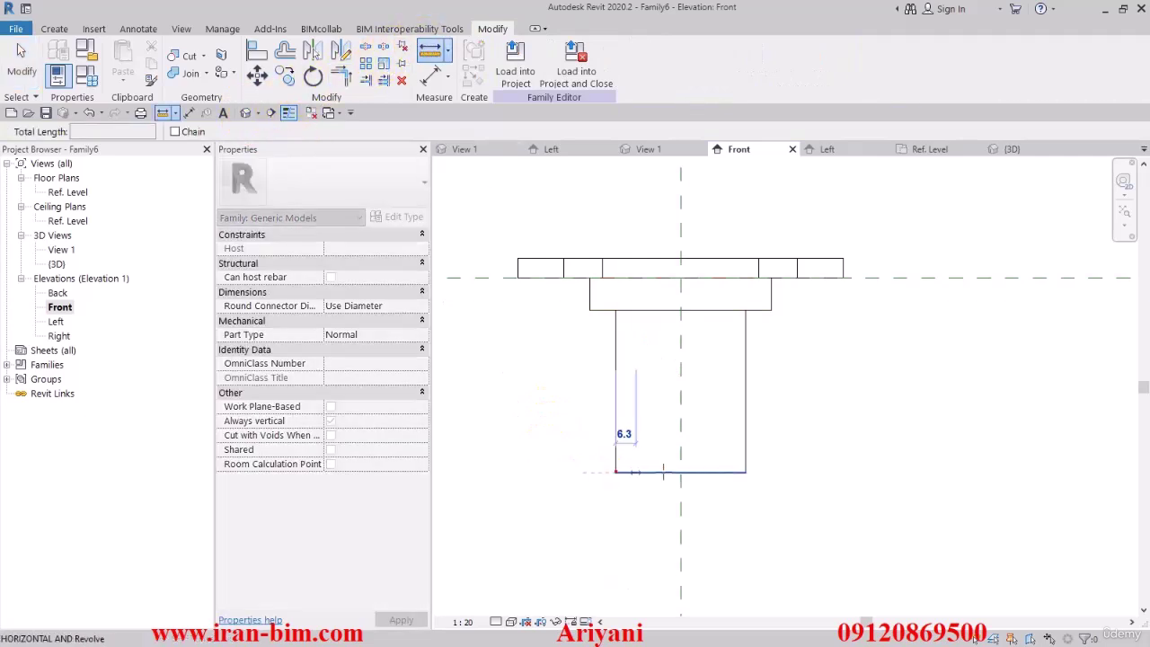
pyautogui.click(745, 472)
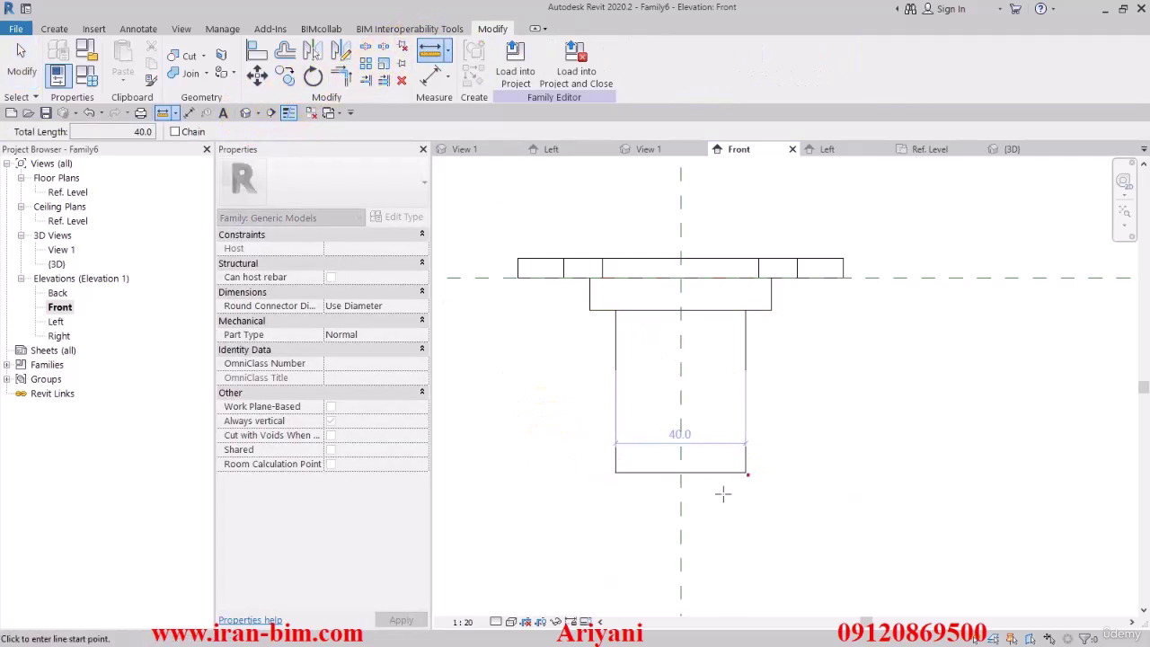
pyautogui.click(382, 210)
pyautogui.click(245, 113)
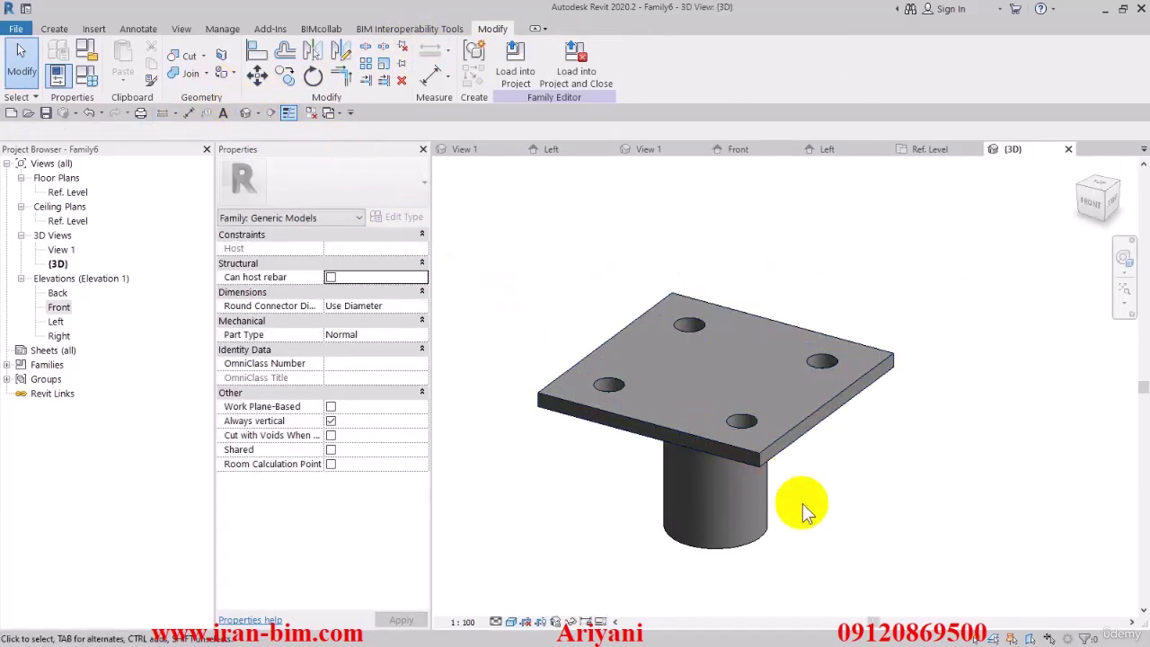
pyautogui.keyDown('shift'); pyautogui.moveTo(804, 506); pyautogui.dragTo(706, 320, button='middle'); pyautogui.keyUp('shift')
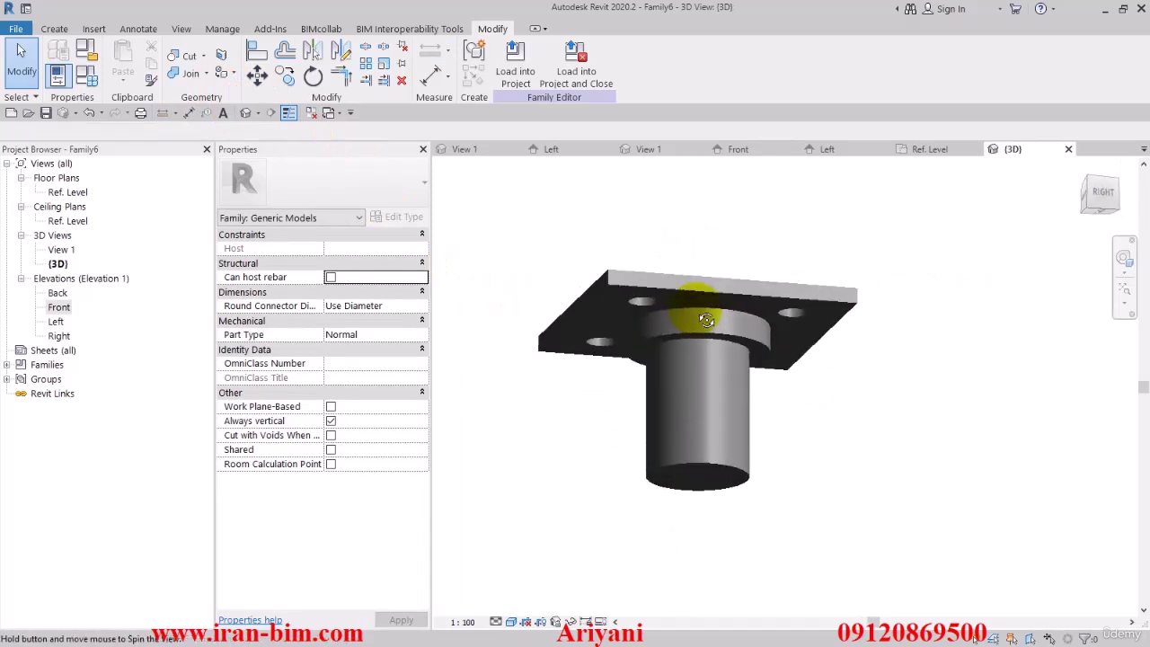
# Step: Associate the material of both the revolved stem and the plate with a new type family parameter named TOP
pyautogui.click(736, 418)
pyautogui.keyDown('ctrl'); pyautogui.click(671, 303); pyautogui.keyUp('ctrl')
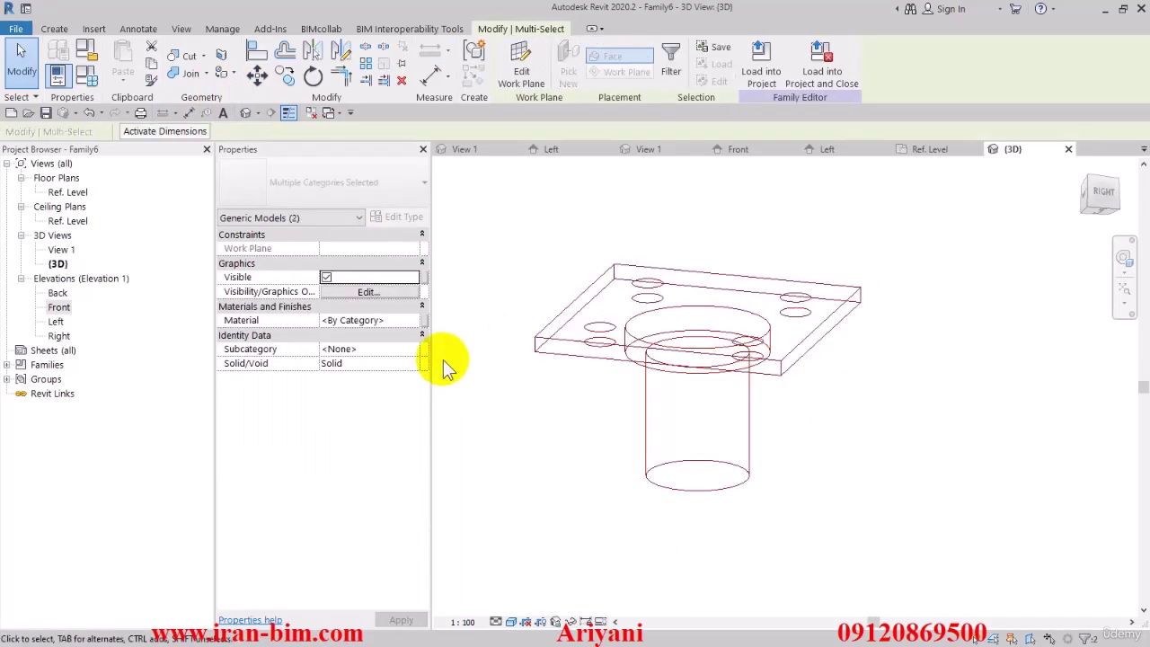
pyautogui.click(423, 320)
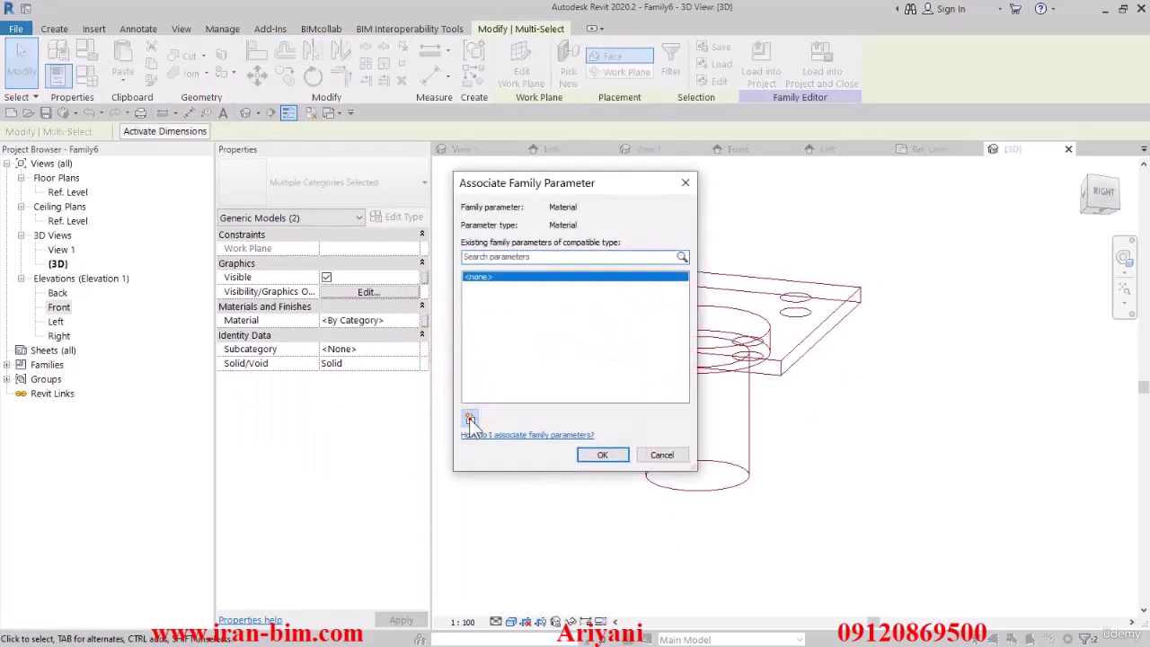
pyautogui.click(469, 418)
pyautogui.write('TOP')
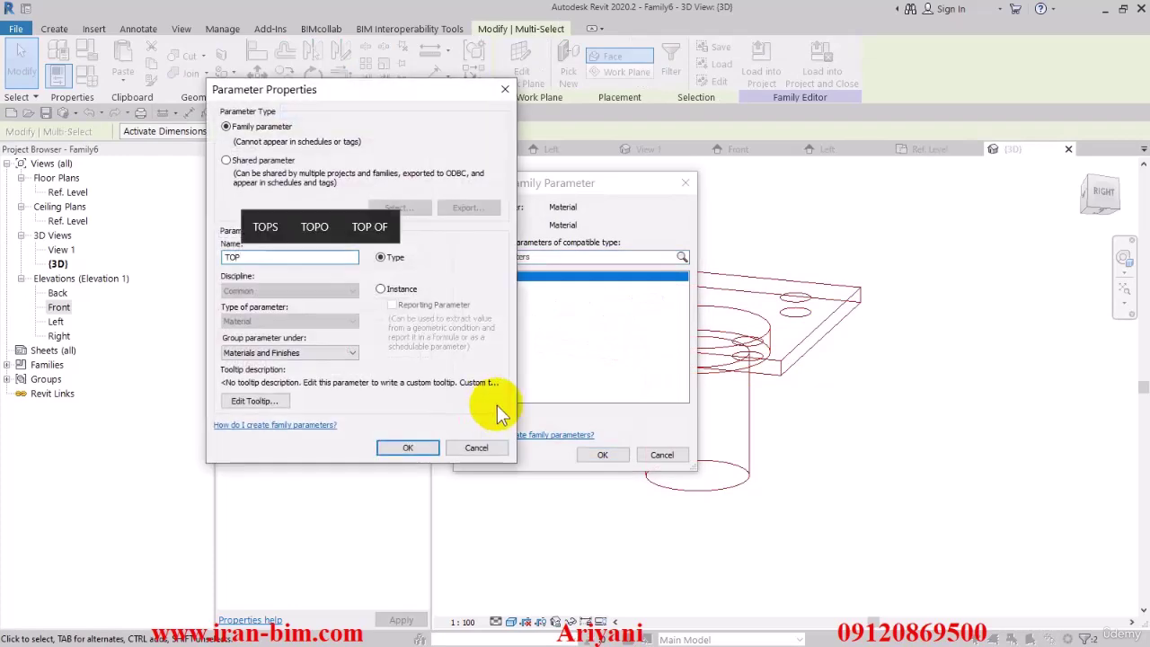
pyautogui.click(415, 452)
pyautogui.click(601, 456)
pyautogui.click(571, 479)
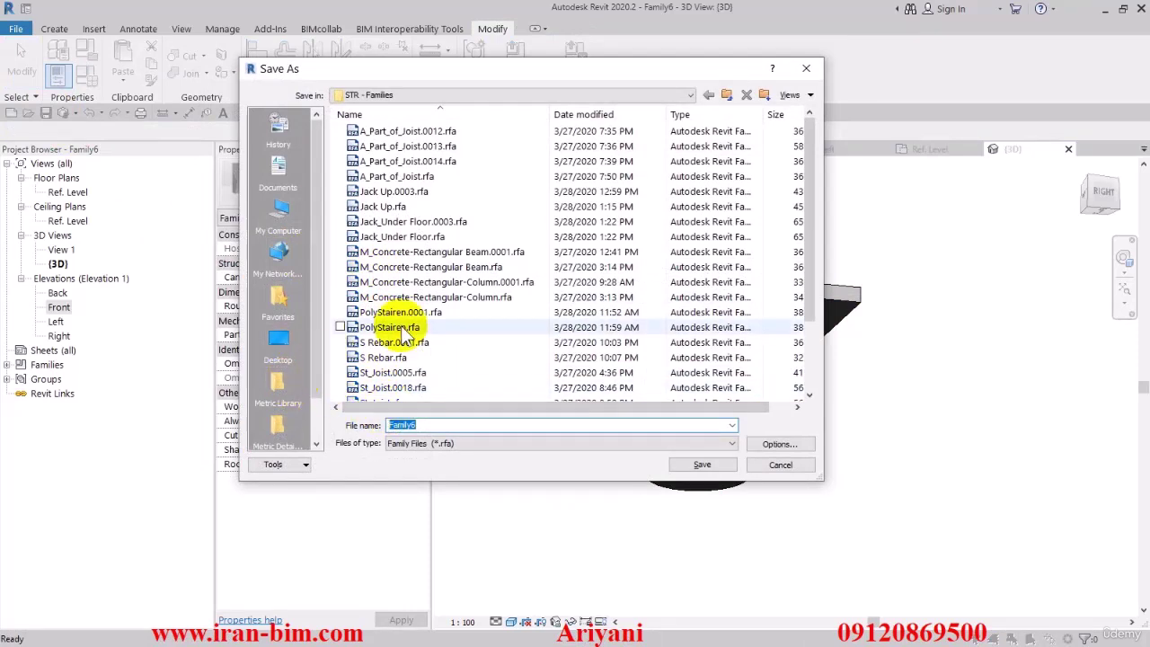
# Step: Save the family as TOP Jack Support in the STR - Families folder
pyautogui.scroll(-2, 412, 327)
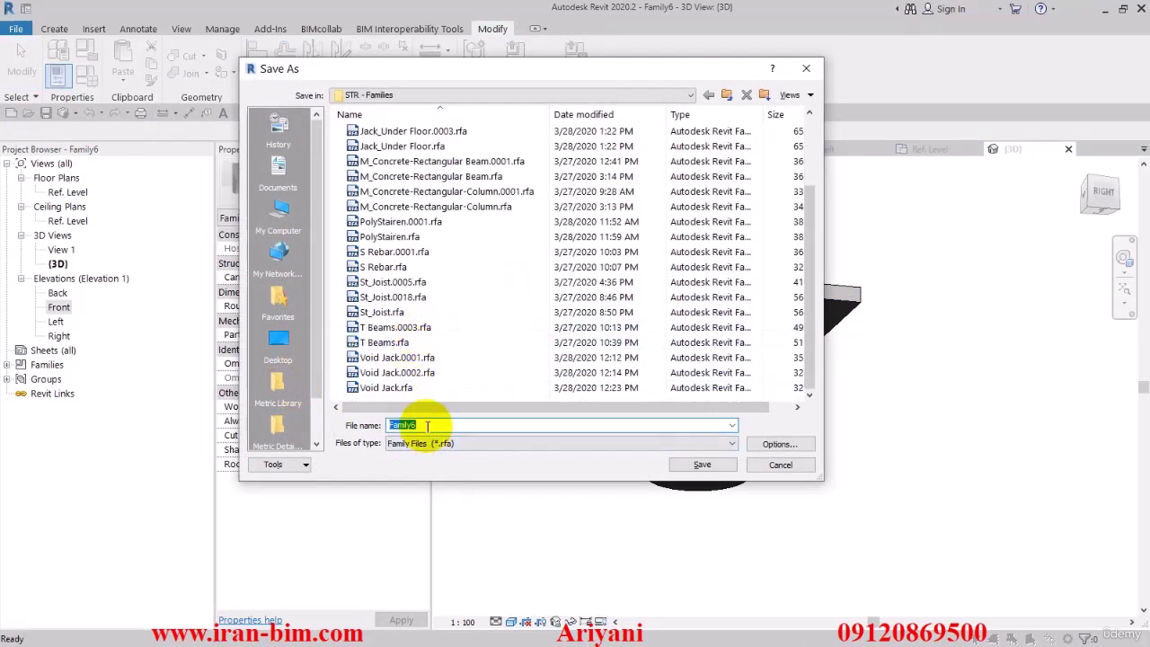
pyautogui.write('Ja')
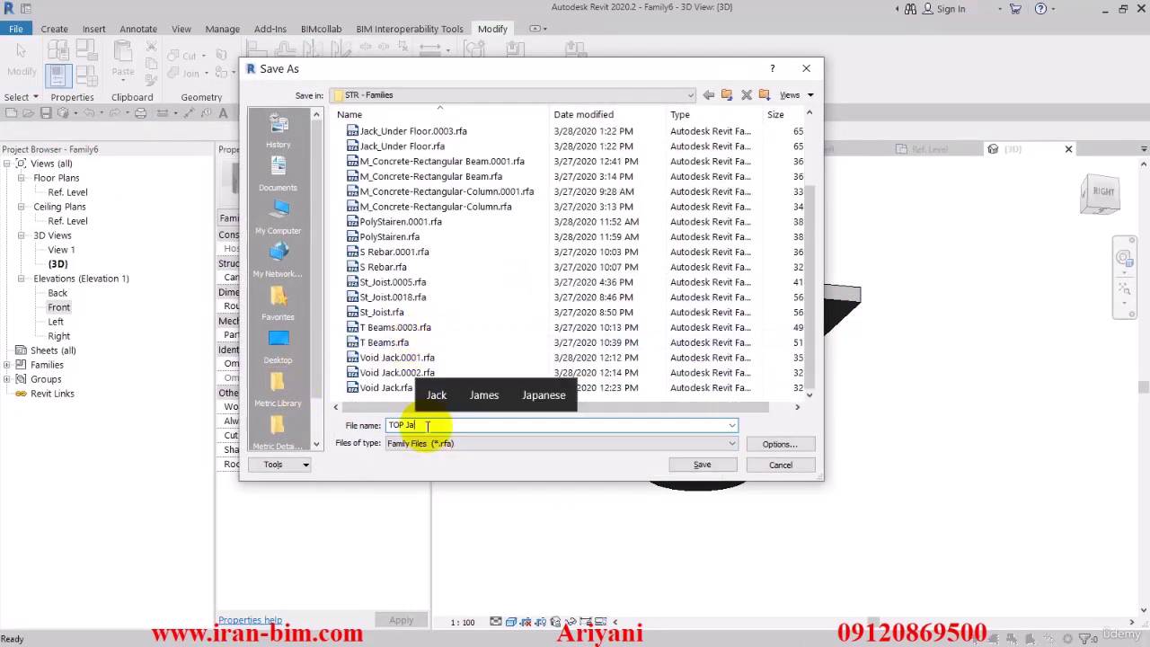
pyautogui.write('ck Support')
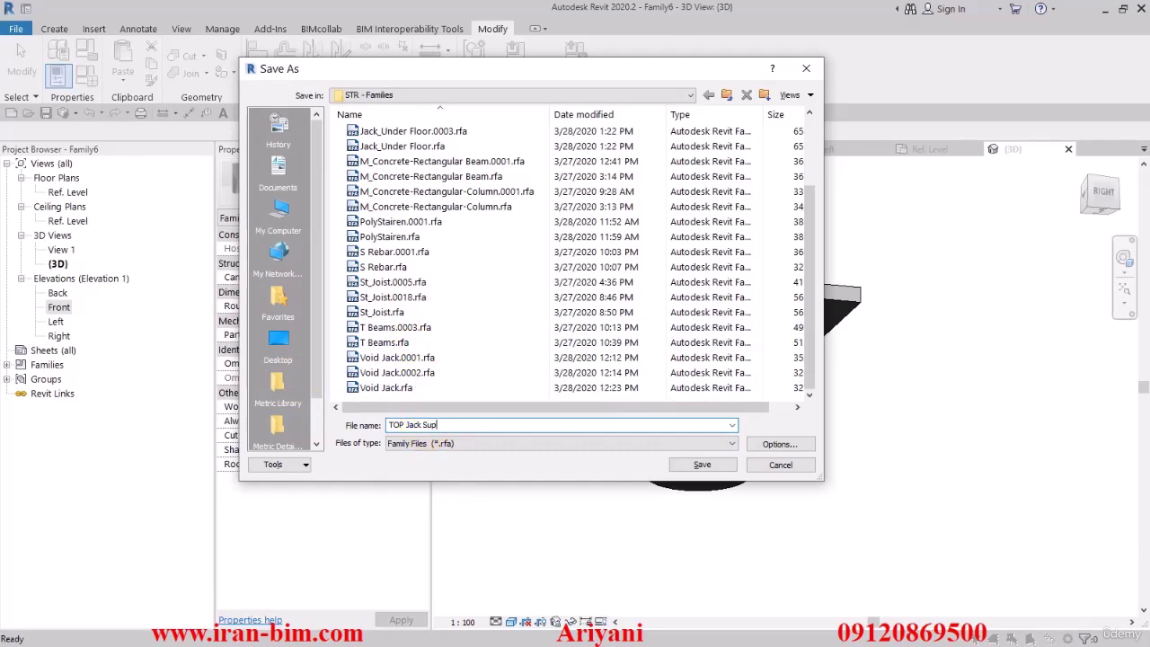
pyautogui.click(703, 464)
# Step: Load the family into Jack_Under Floor.rfa, closing its own file, and place one instance at the base plate's centre on Ref. Level
pyautogui.click(574, 63)
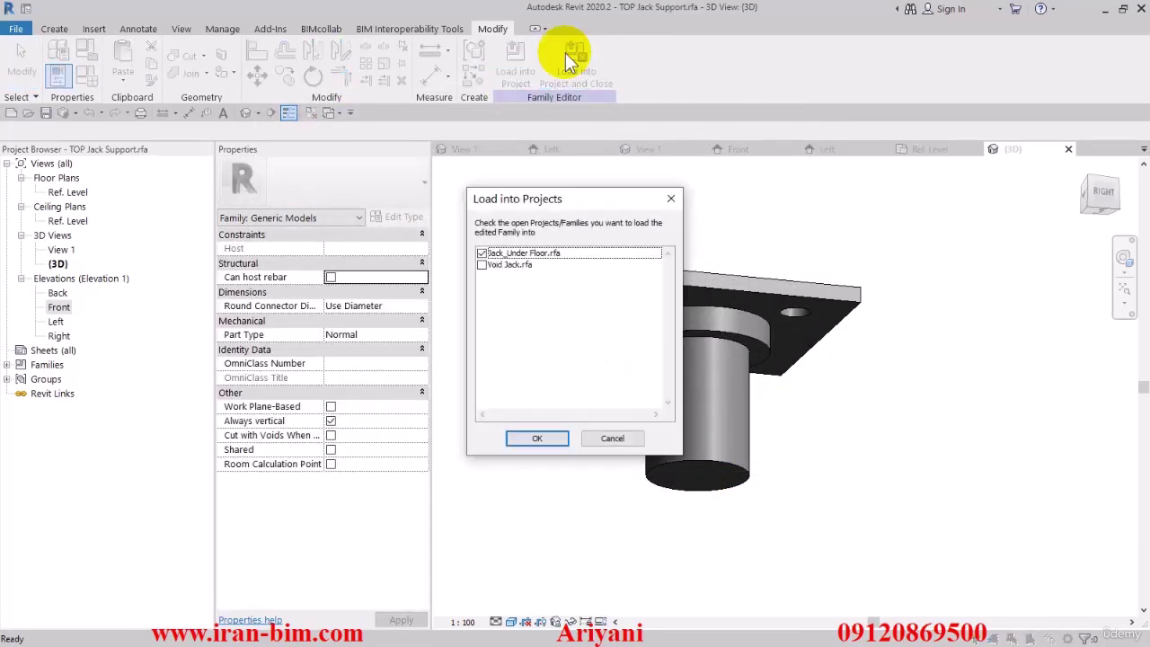
pyautogui.click(537, 438)
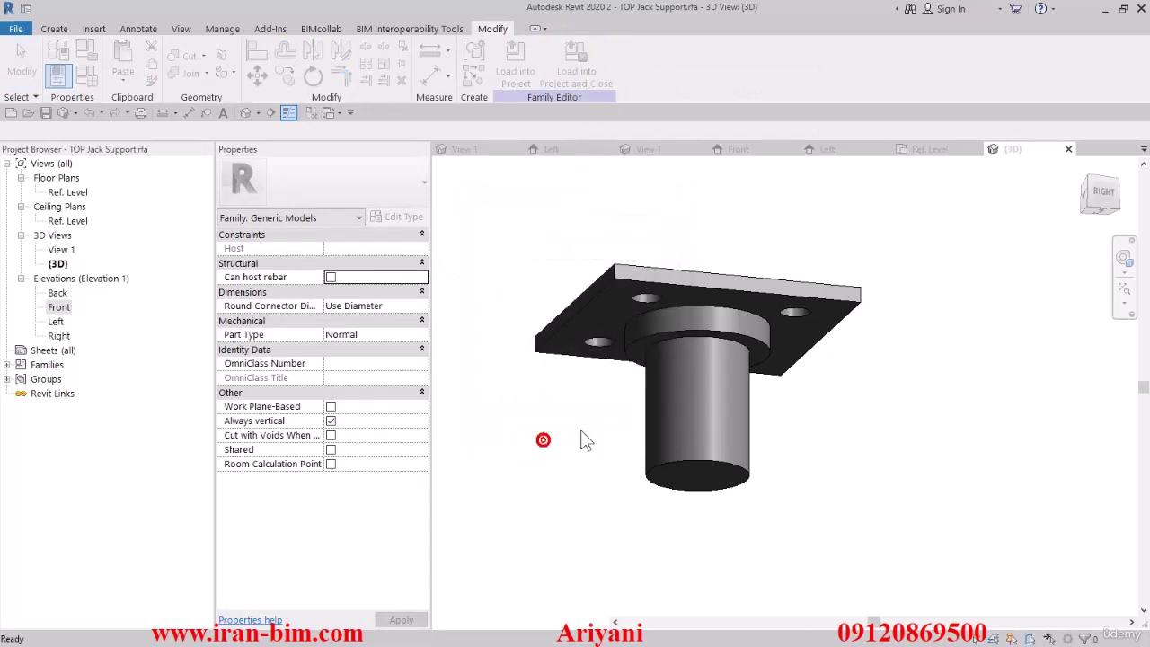
pyautogui.scroll(5, 703, 319)
pyautogui.click(722, 289)
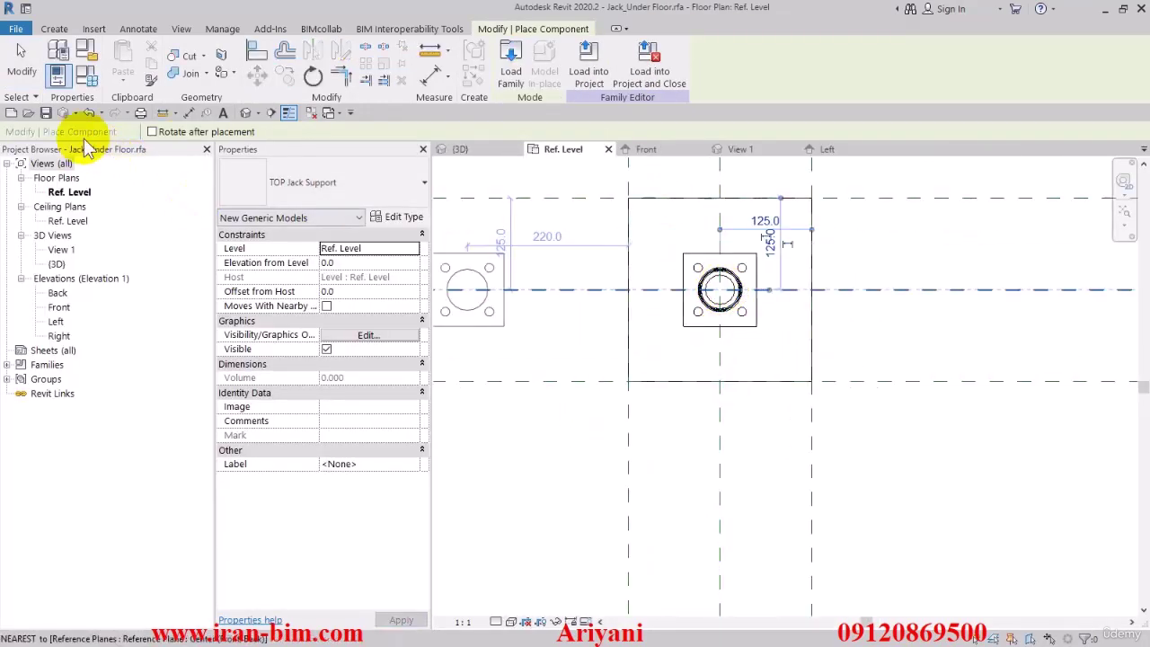
pyautogui.click(22, 61)
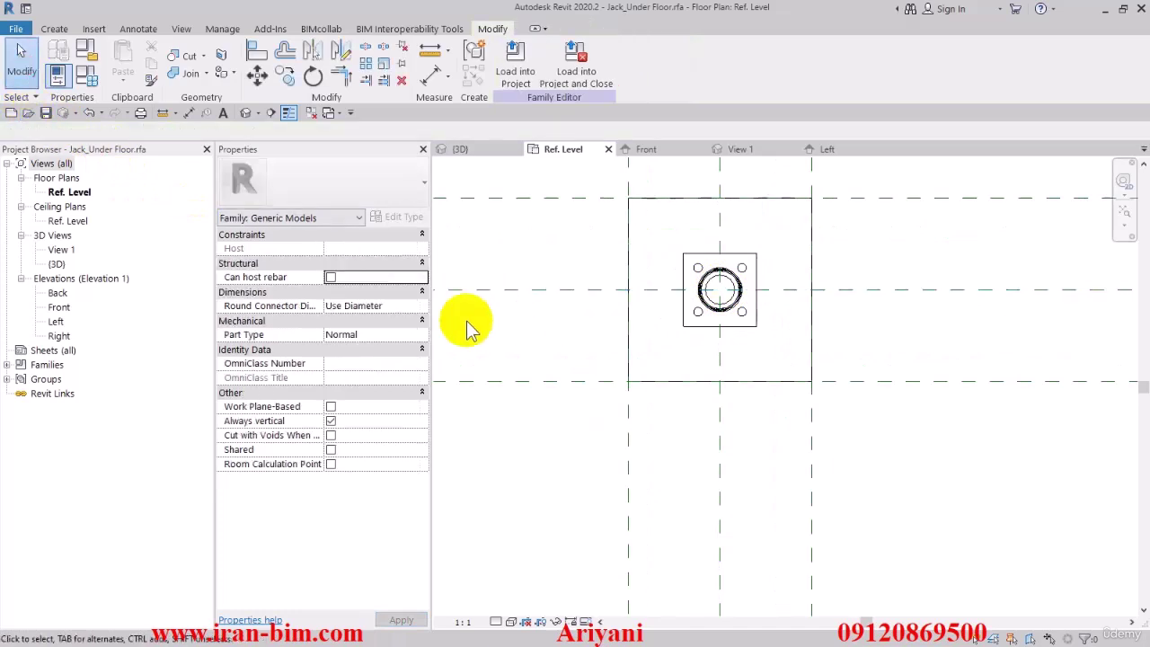
# Step: Shift the placed TOP Jack Support aside, then align and lock its centre to the horizontal and vertical centre reference planes
pyautogui.click(257, 51)
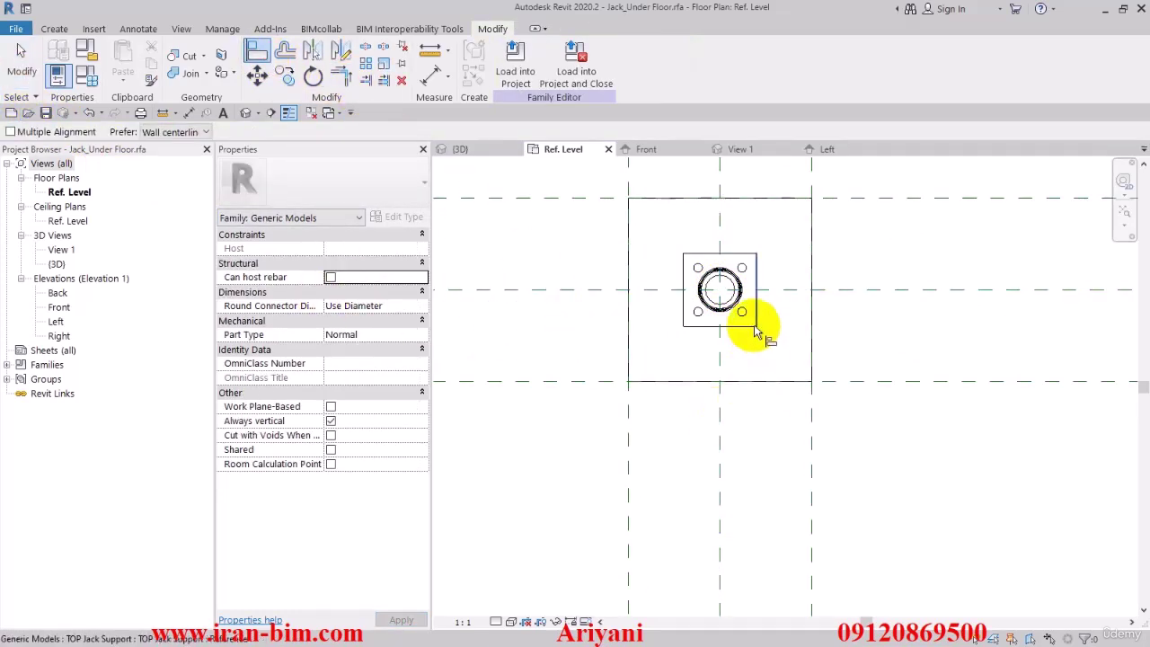
pyautogui.press('Escape')
pyautogui.moveTo(758, 324); pyautogui.dragTo(901, 351)
pyautogui.click(257, 52)
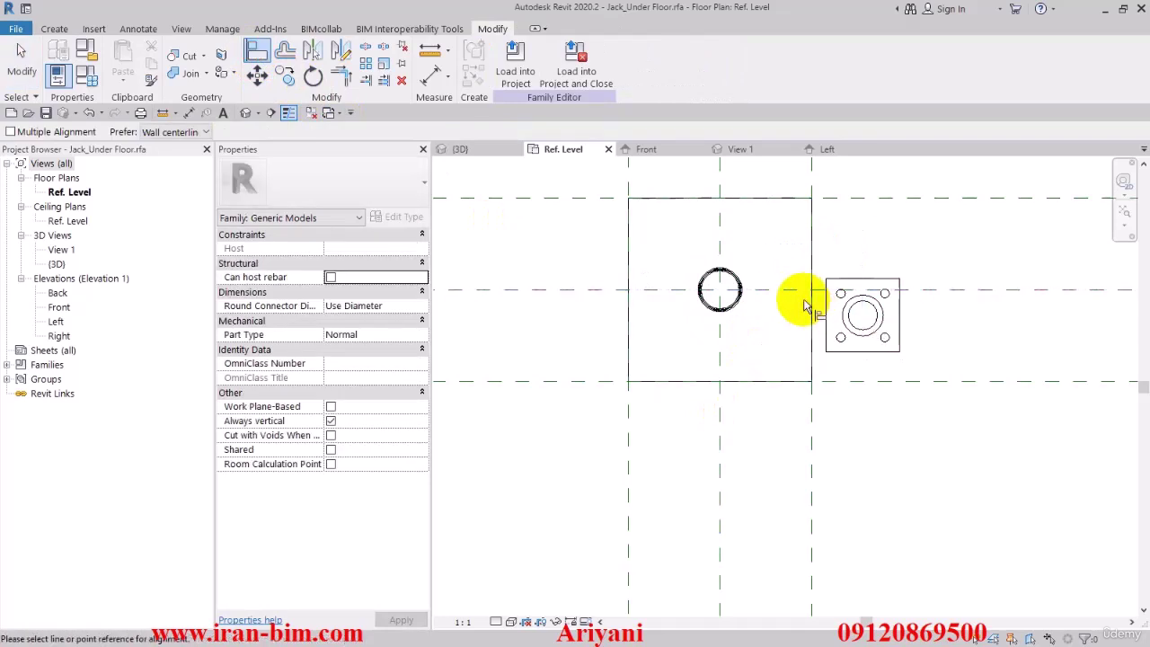
pyautogui.click(853, 317)
pyautogui.click(769, 315)
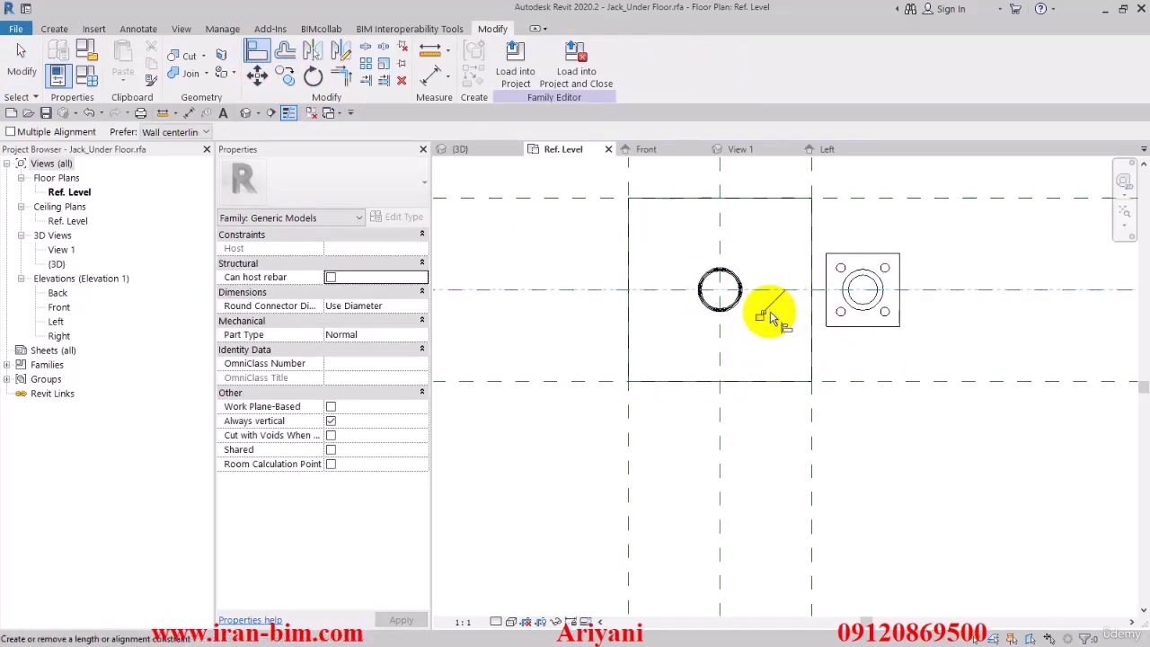
pyautogui.click(722, 396)
pyautogui.click(849, 289)
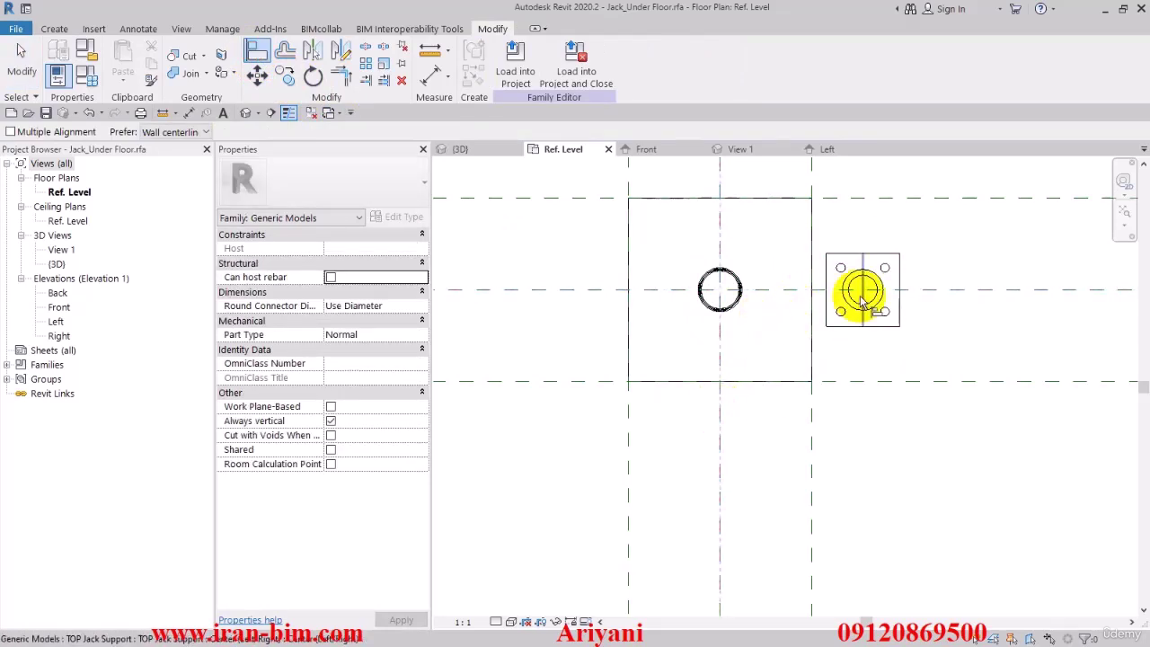
pyautogui.click(742, 412)
# Step: Raise the TOP Jack Support in the Front elevation until it sits above the perforated upper tube
pyautogui.click(688, 326)
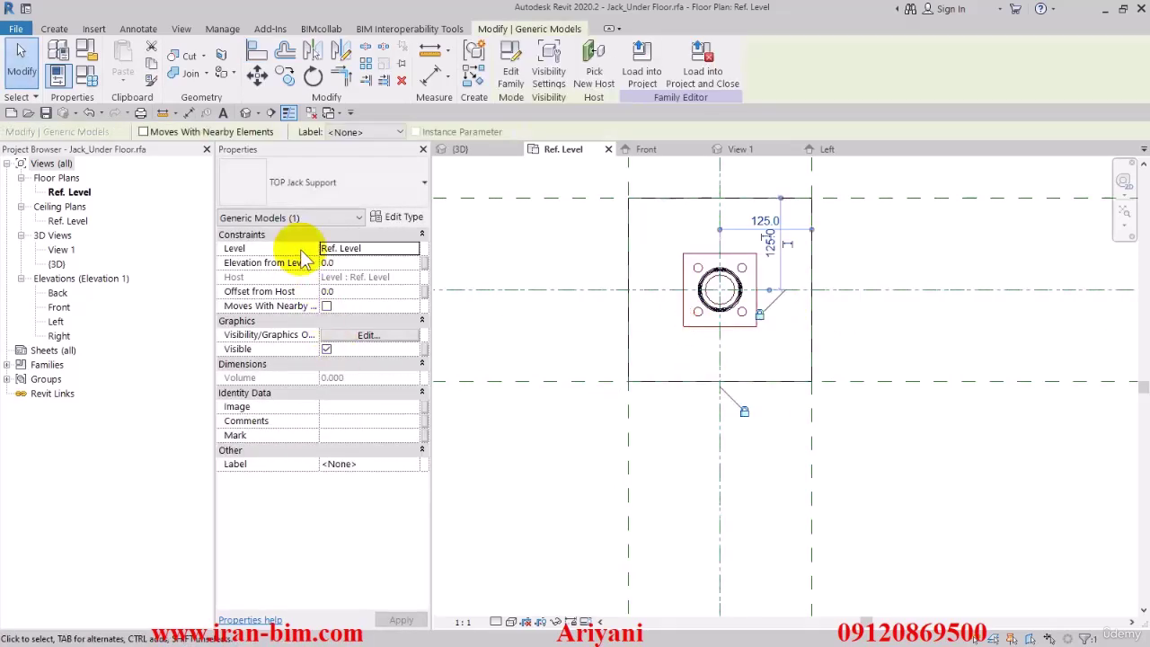
pyautogui.doubleClick(59, 306)
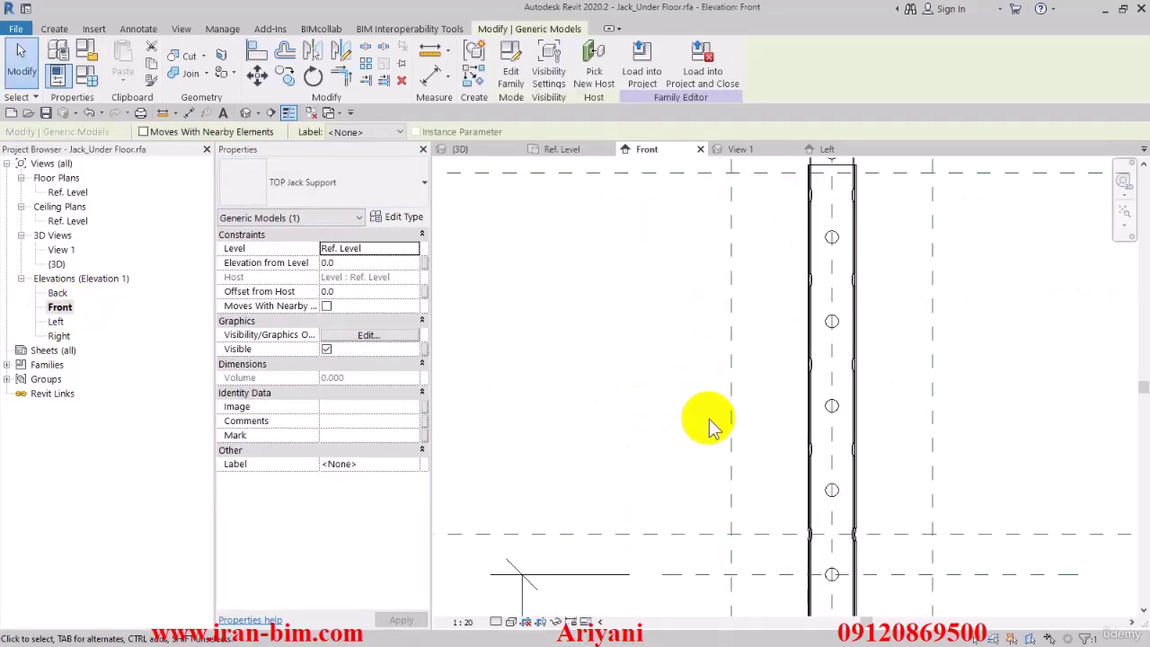
pyautogui.scroll(-5, 710, 424)
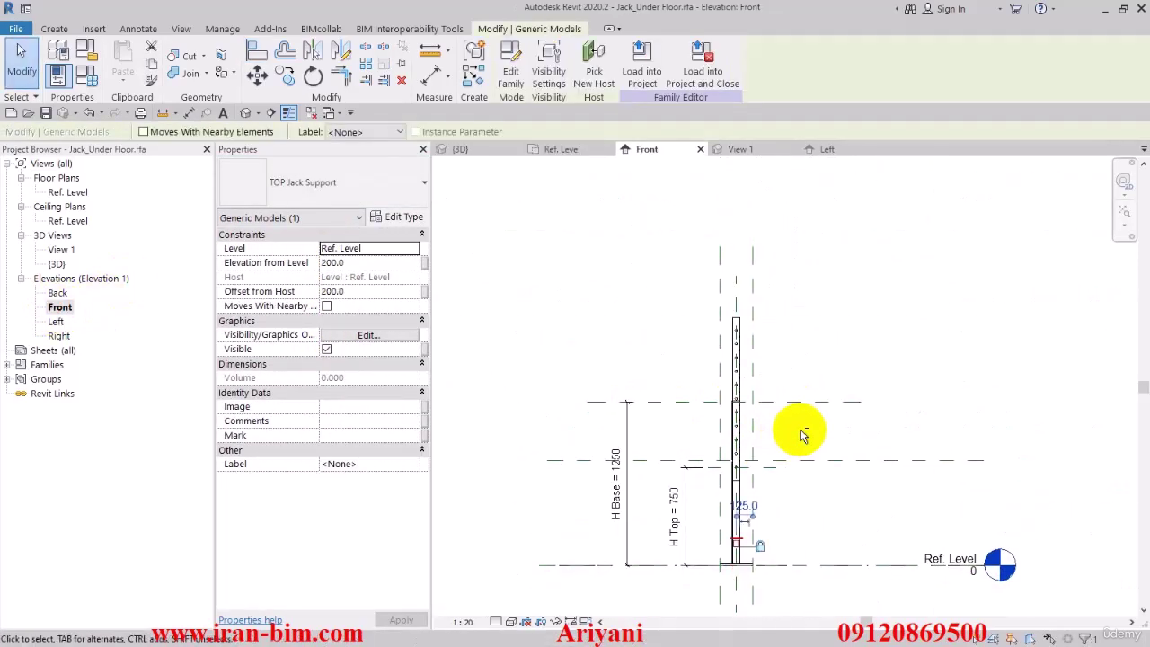
pyautogui.press('Up')
pyautogui.press('Up')
pyautogui.press('Up')
pyautogui.press('Up')
pyautogui.press('Up')
pyautogui.press('Up')
pyautogui.press('Up')
pyautogui.press('Up')
pyautogui.press('Up')
pyautogui.press('Up')
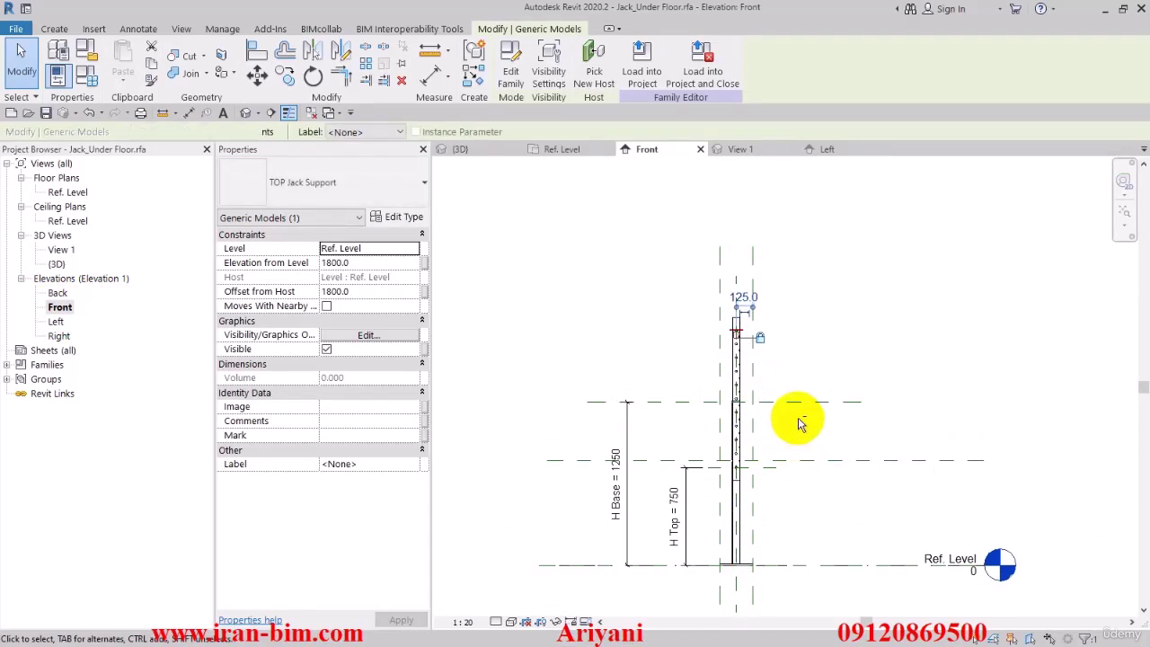
pyautogui.press('Escape')
# Step: Align and lock the top support's collar underside to the upper tube's top edge, accept the constraint, and check the jack in 3D
pyautogui.scroll(6, 728, 311)
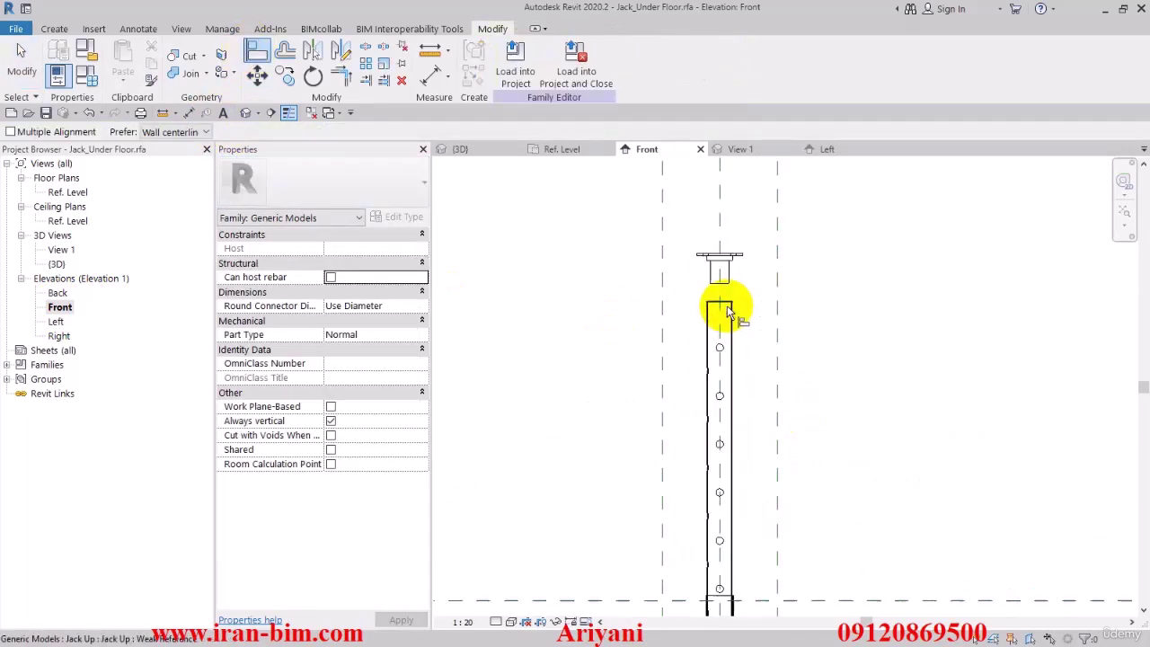
pyautogui.press('a')
pyautogui.press('l')
pyautogui.scroll(4, 710, 270)
pyautogui.click(701, 238)
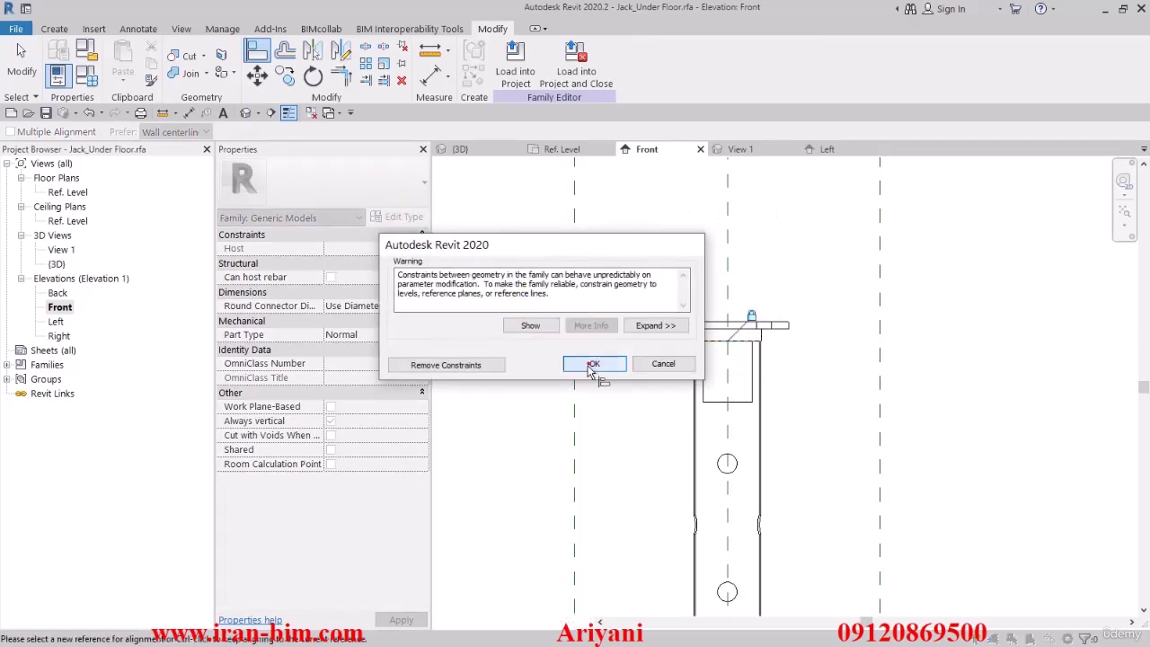
pyautogui.click(593, 366)
pyautogui.click(245, 114)
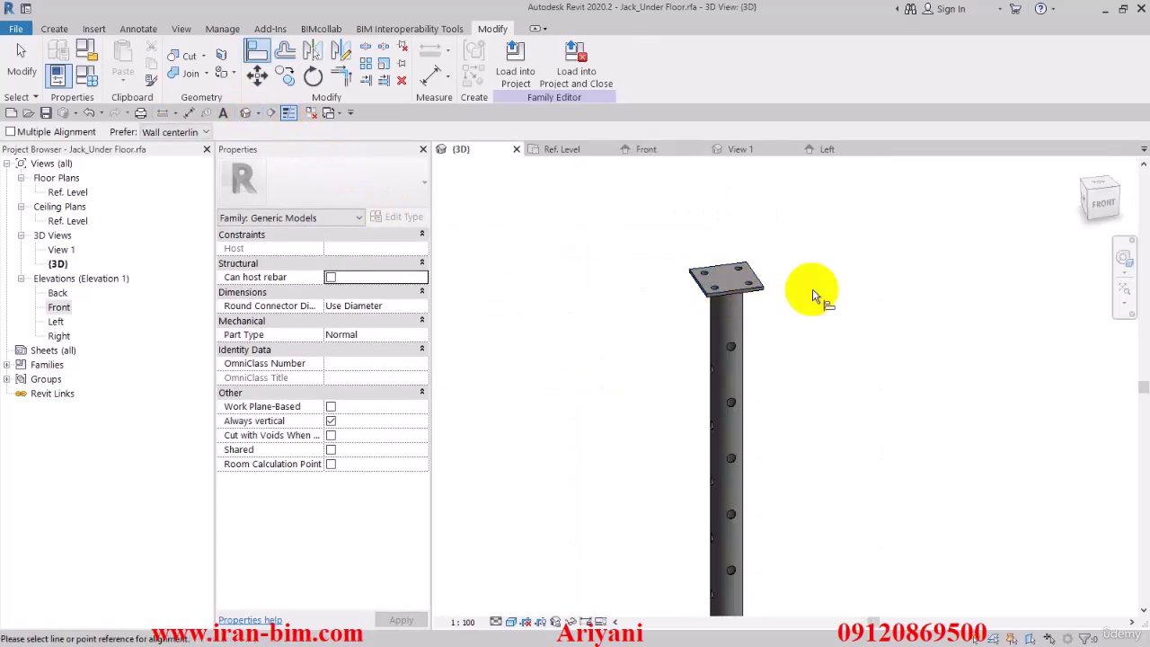
pyautogui.press('Escape')
pyautogui.scroll(-2, 806, 329)
pyautogui.keyDown('shift'); pyautogui.moveTo(868, 436); pyautogui.dragTo(662, 308, button='middle'); pyautogui.keyUp('shift')
# Step: Set the H Top parameter to 500 in the family types and apply it to test the jack's height
pyautogui.click(88, 77)
pyautogui.click(73, 263)
pyautogui.press('Up')
pyautogui.click(84, 262)
pyautogui.click(61, 234)
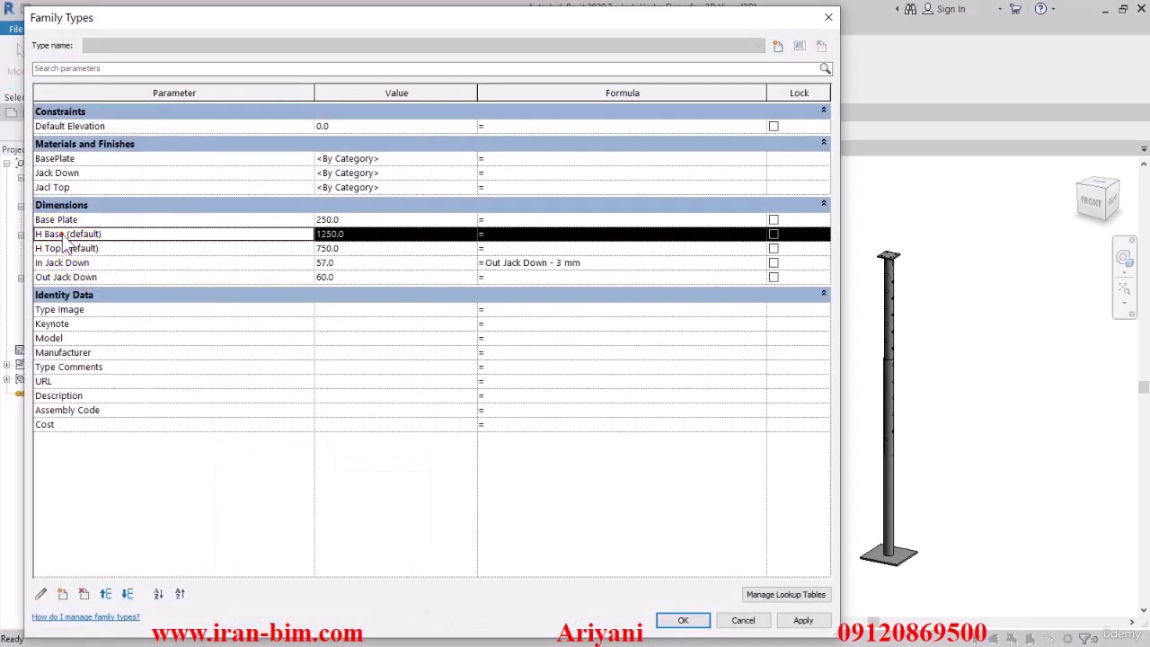
pyautogui.click(349, 251)
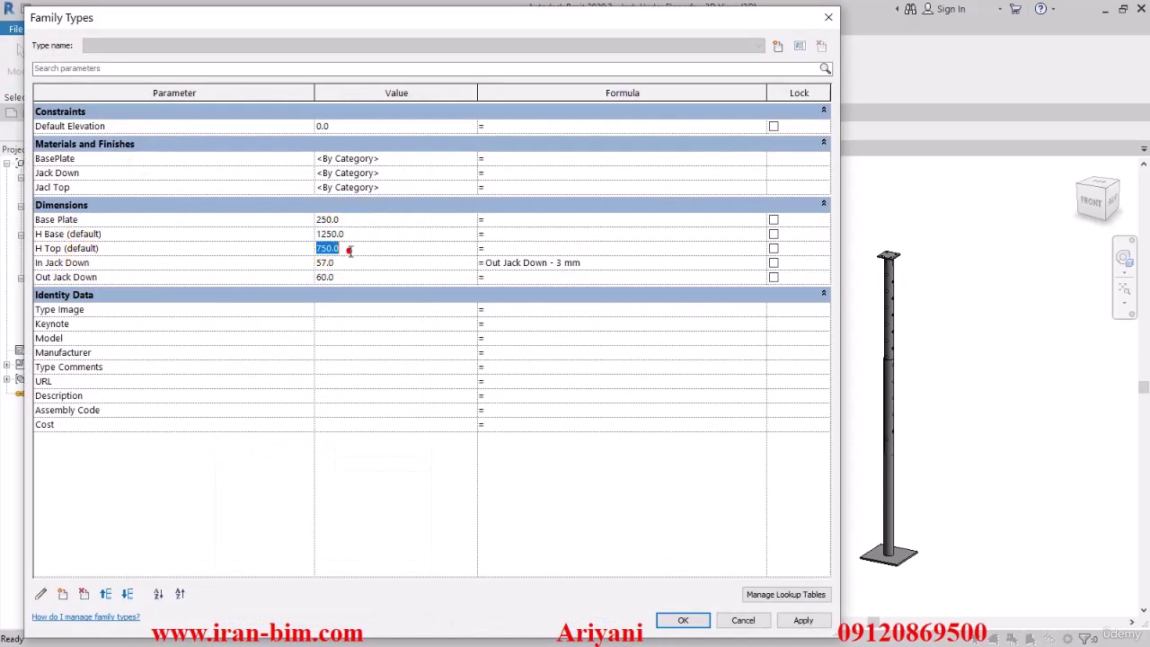
pyautogui.write('500')
pyautogui.click(797, 621)
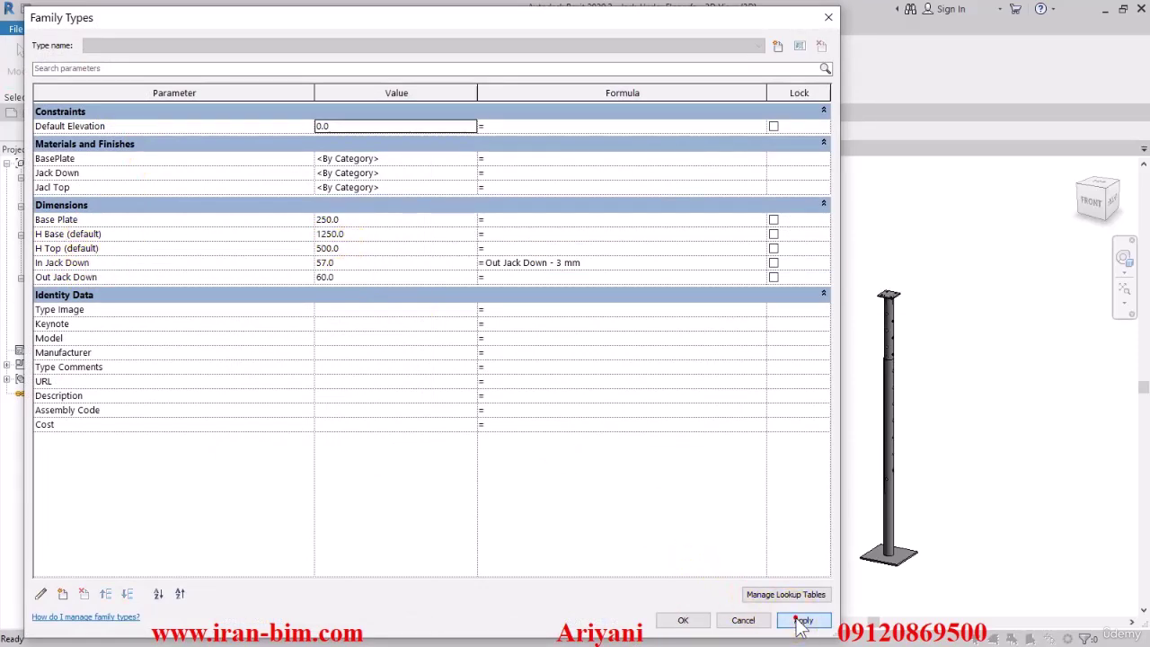
# Step: Set the H Top parameter to 850, apply it and accept the family type values
pyautogui.click(353, 250)
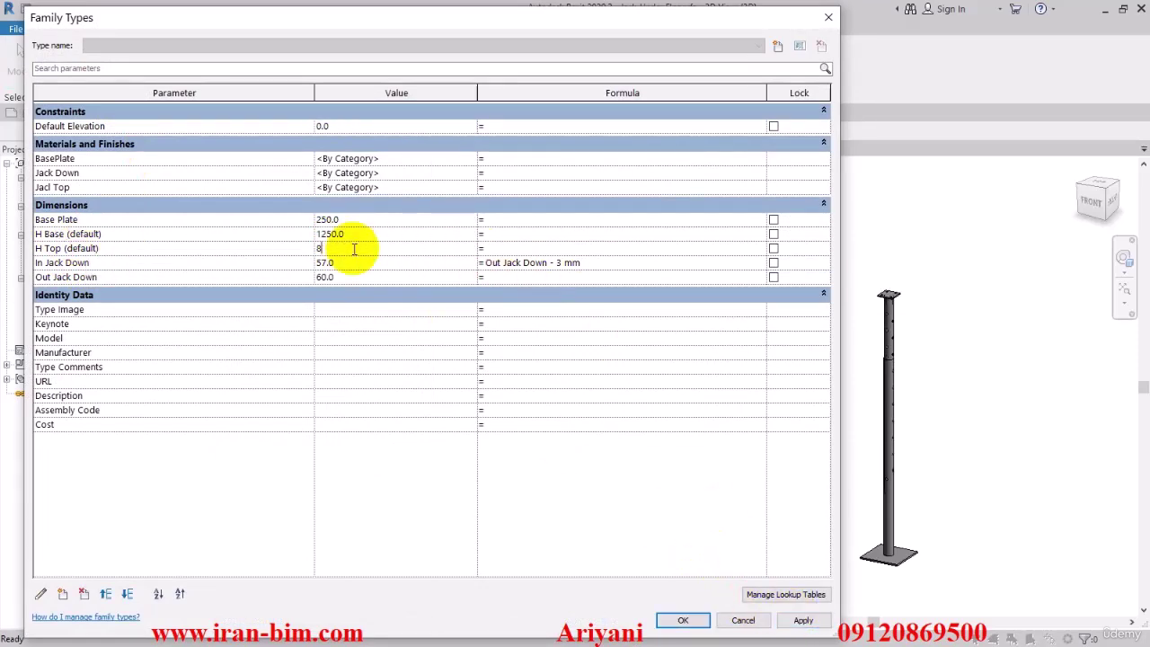
pyautogui.write('850')
pyautogui.click(804, 620)
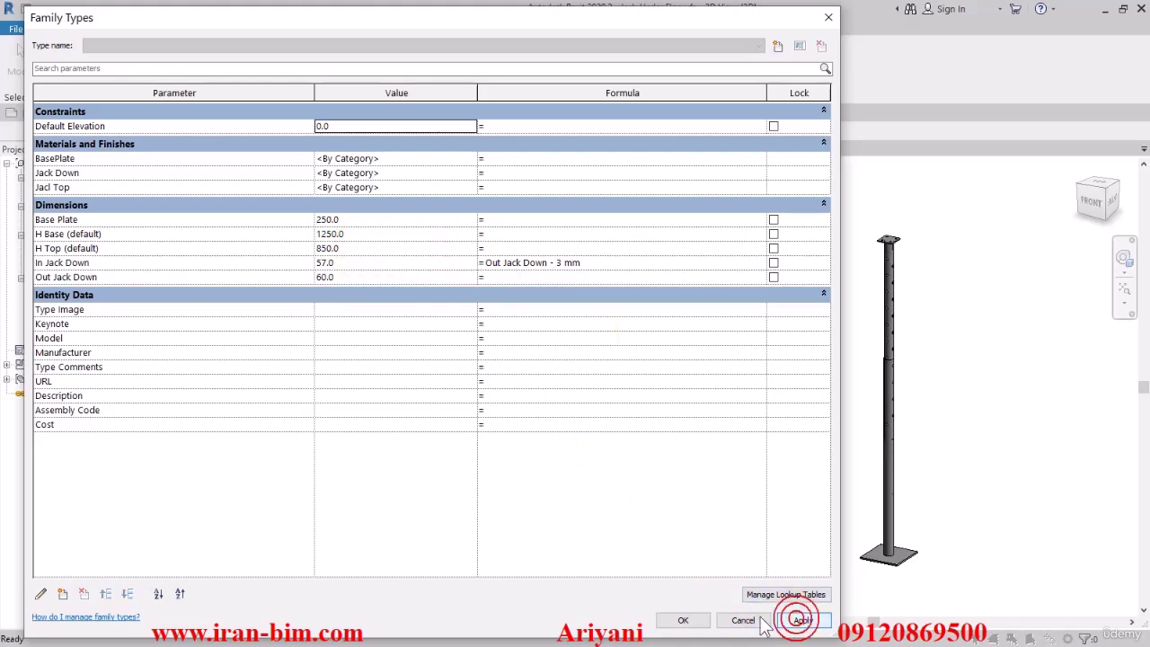
pyautogui.click(683, 621)
# Step: Close the inactive view windows, keeping the jack's 3D view open
pyautogui.click(735, 555)
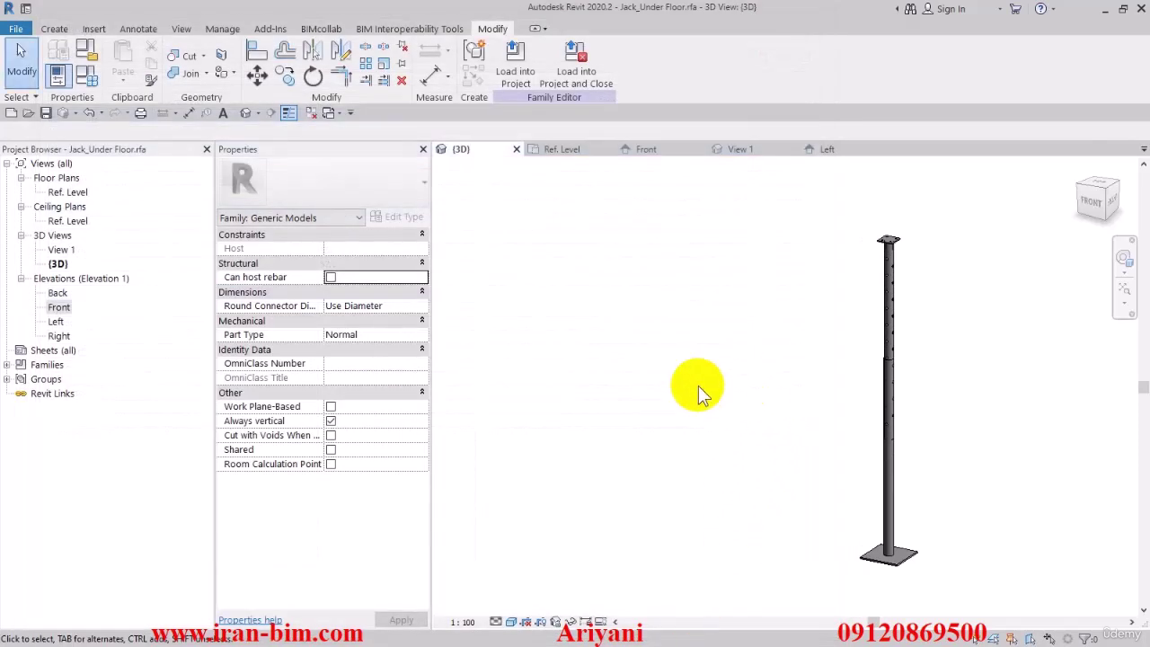
pyautogui.click(311, 116)
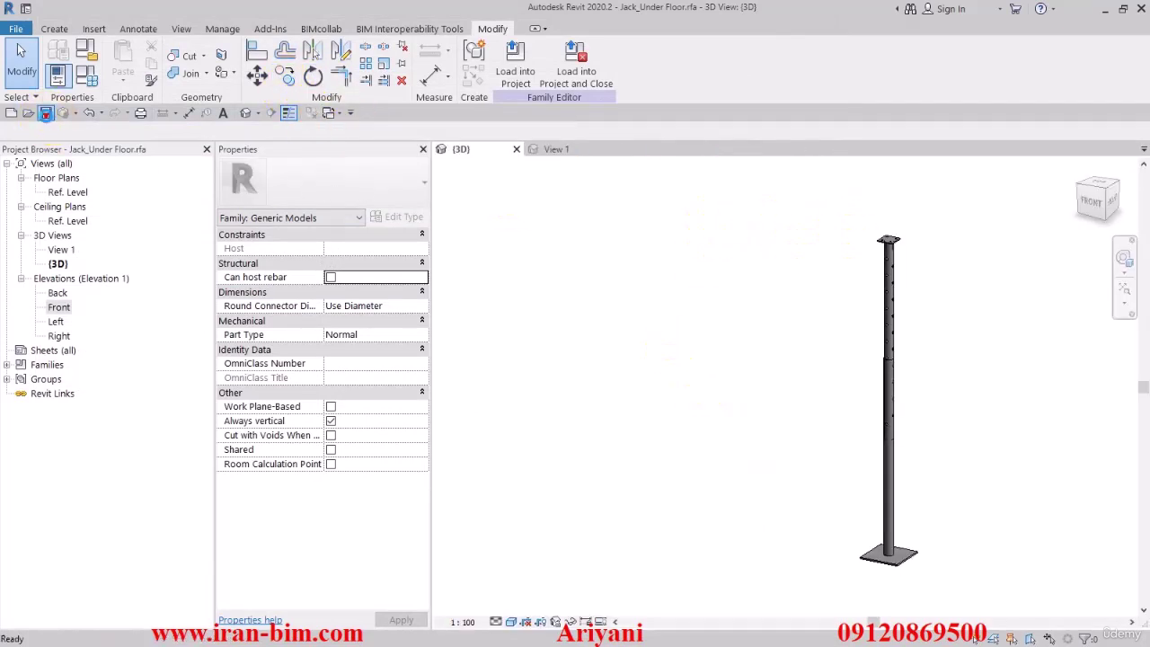